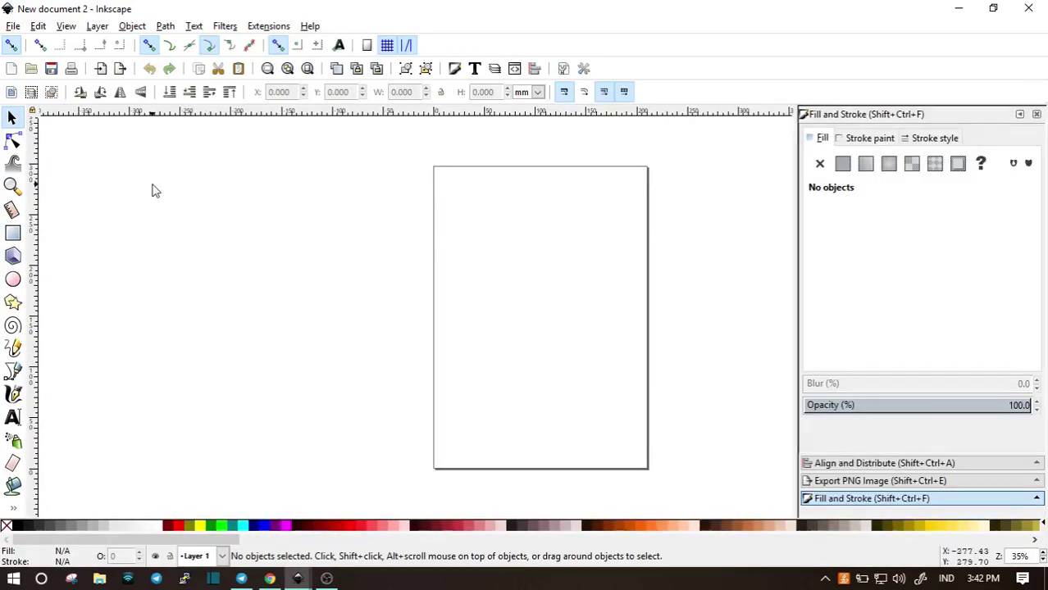
Hide the page border and set the document's display units to px.
click(564, 69)
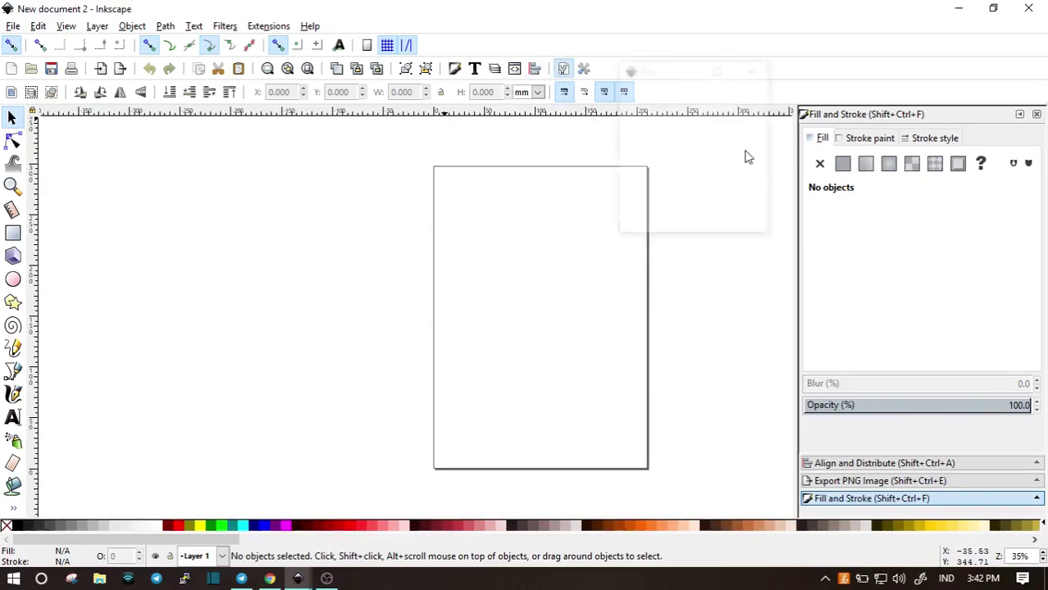
drag(703, 79, 573, 42)
click(737, 435)
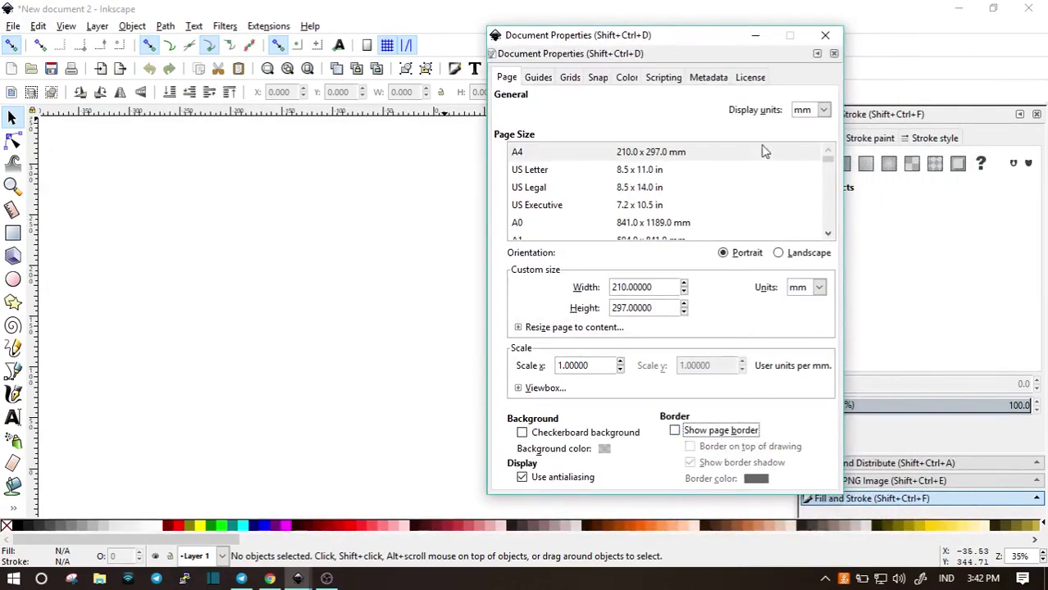
click(811, 110)
click(802, 215)
click(817, 35)
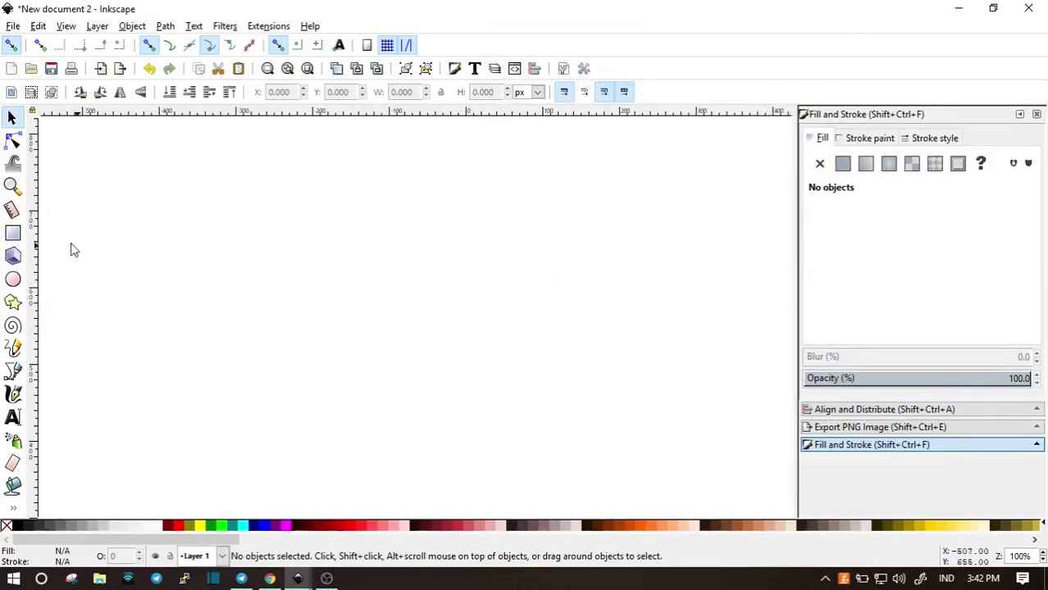
Draw a rectangle about 242 × 140 px and fill it with teal 008080 at full alpha, 255.
click(12, 233)
key(1)
drag(261, 243, 446, 351)
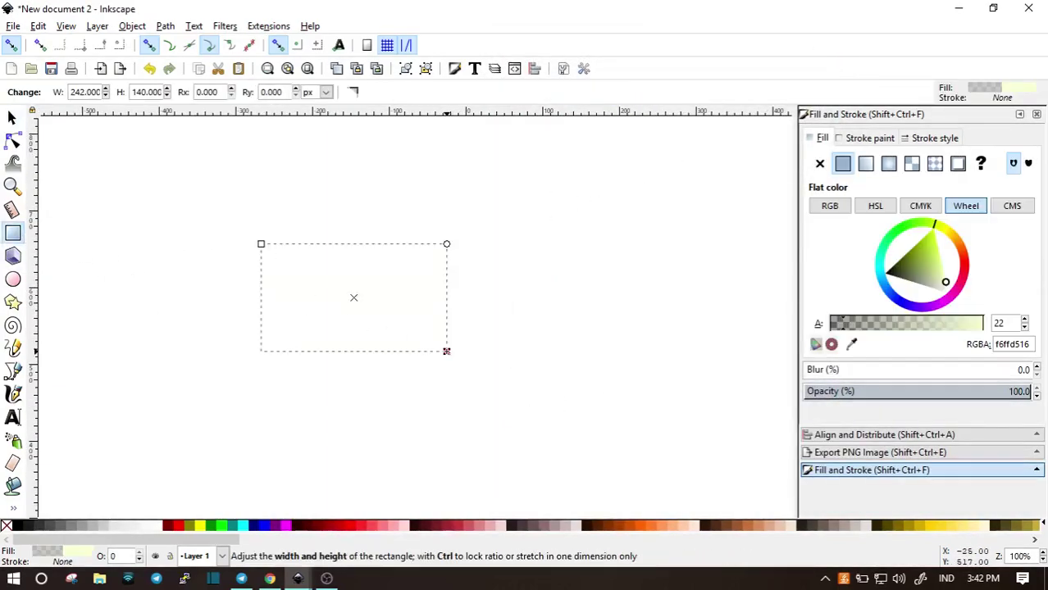
click(241, 527)
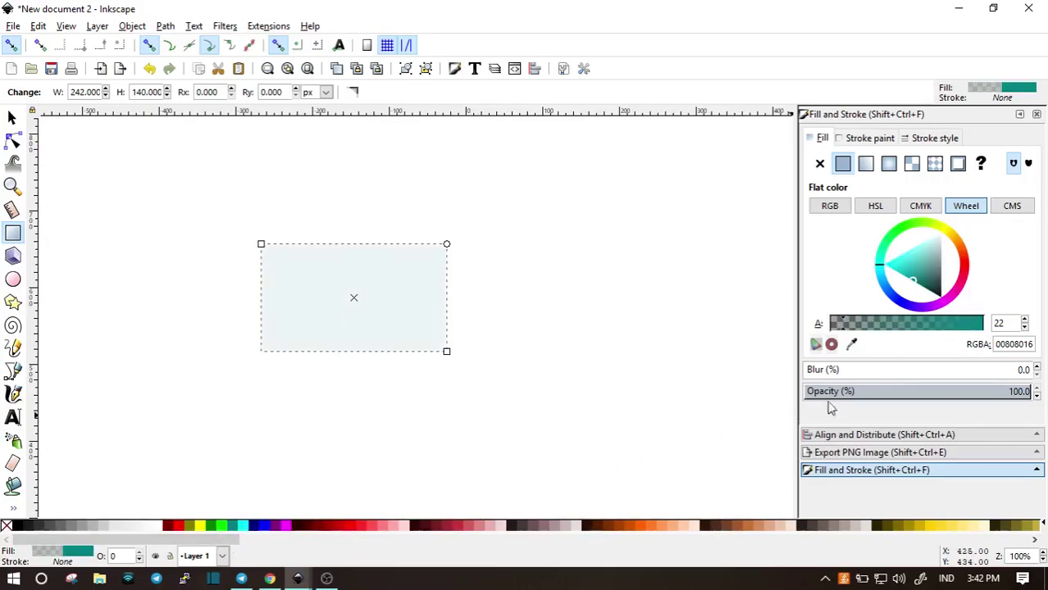
drag(847, 328, 999, 336)
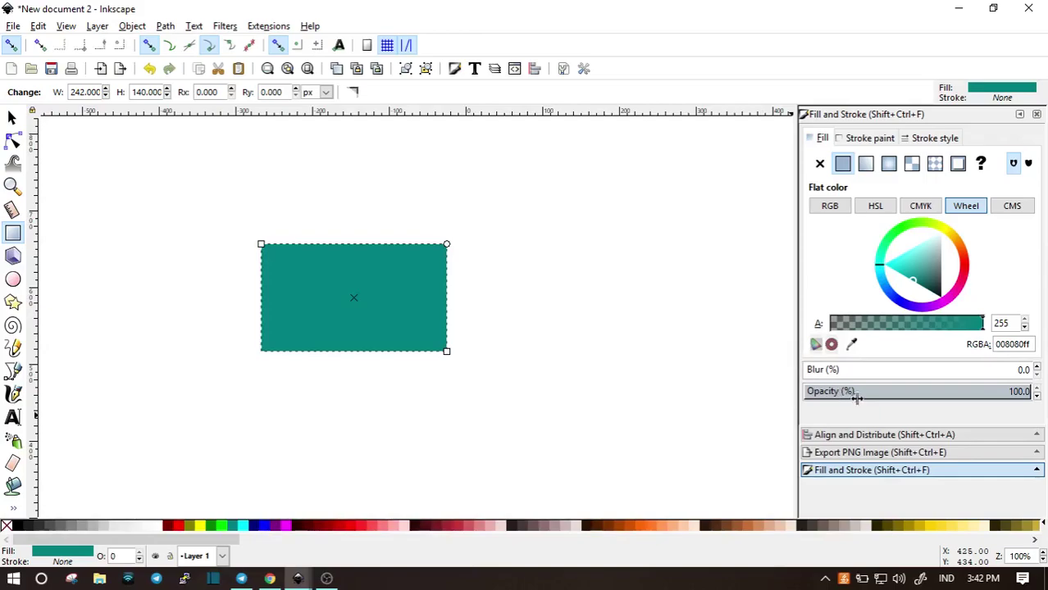
Resize the teal rectangle to 1280 px wide and 720 px high.
click(12, 119)
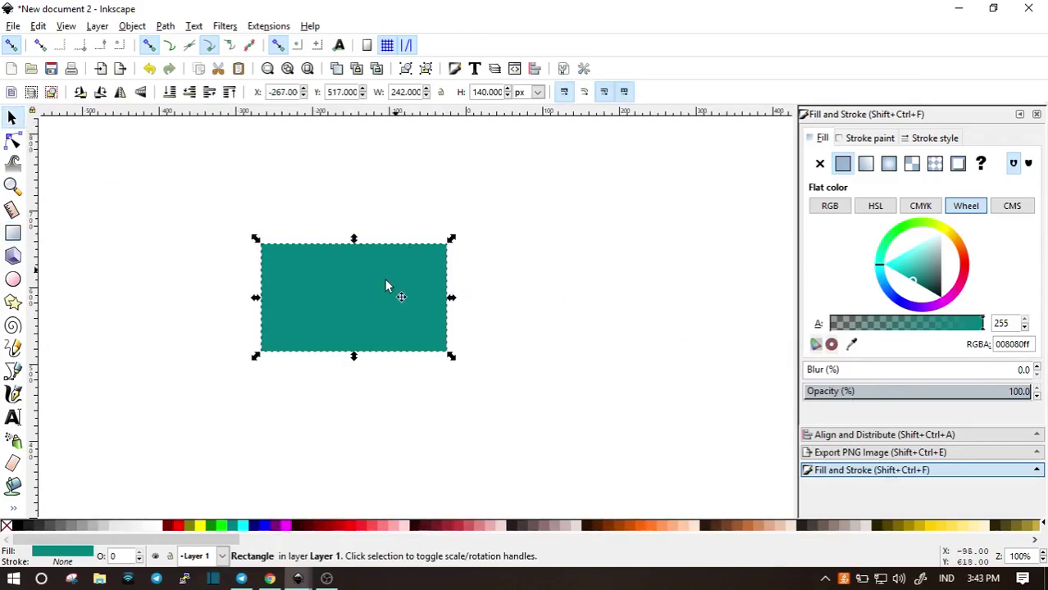
drag(389, 284, 434, 312)
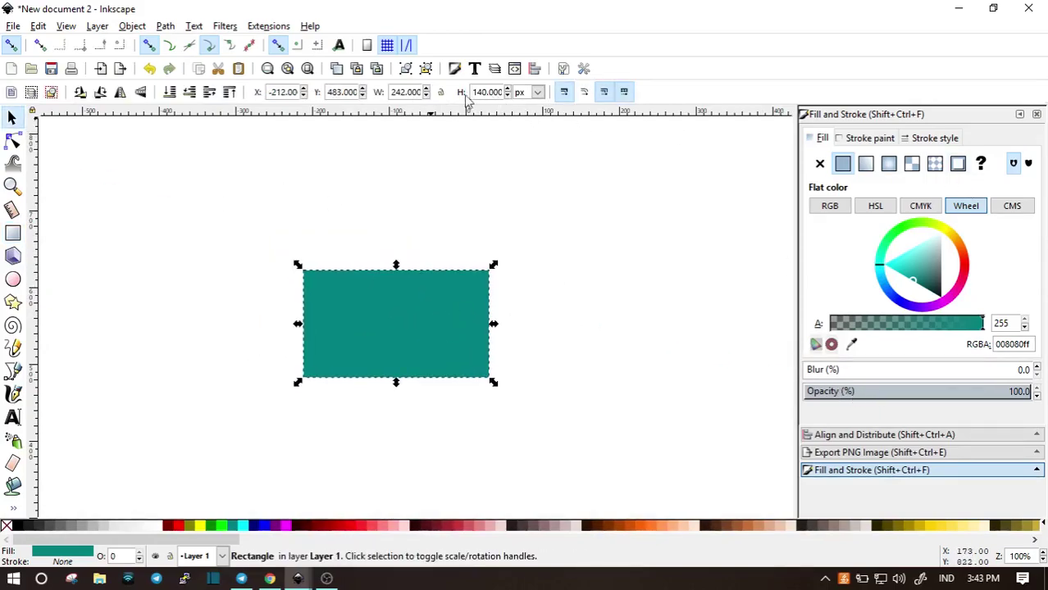
text(1)
double_click(488, 91)
text(72)
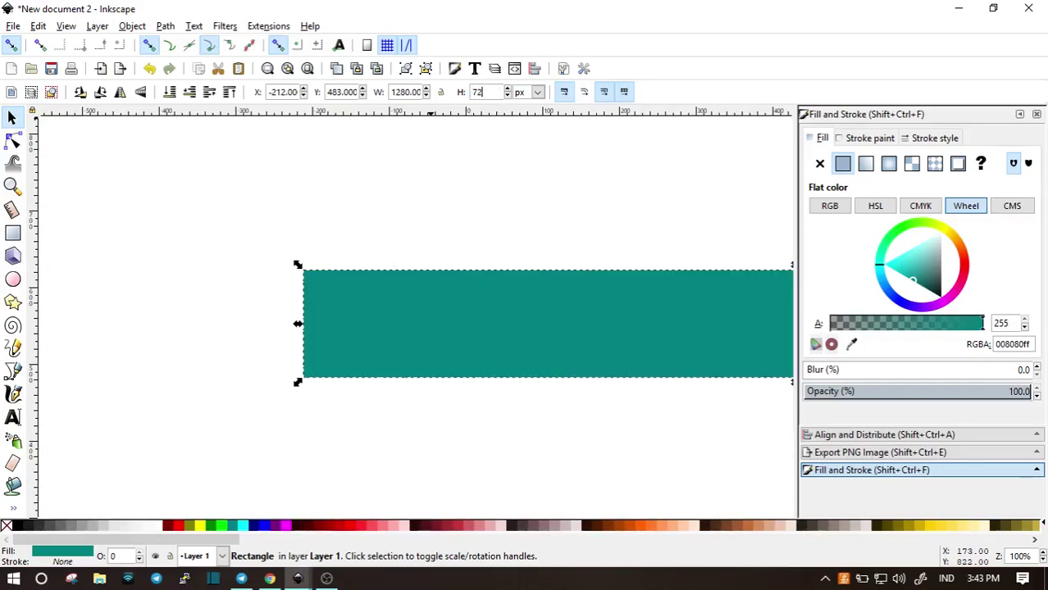
text(0)
key(Return)
Move the large teal rectangle to about X -563 px, Y 241 px.
drag(547, 233, 365, 358)
key(minus)
key(minus)
drag(450, 291, 439, 298)
click(769, 316)
drag(495, 269, 493, 285)
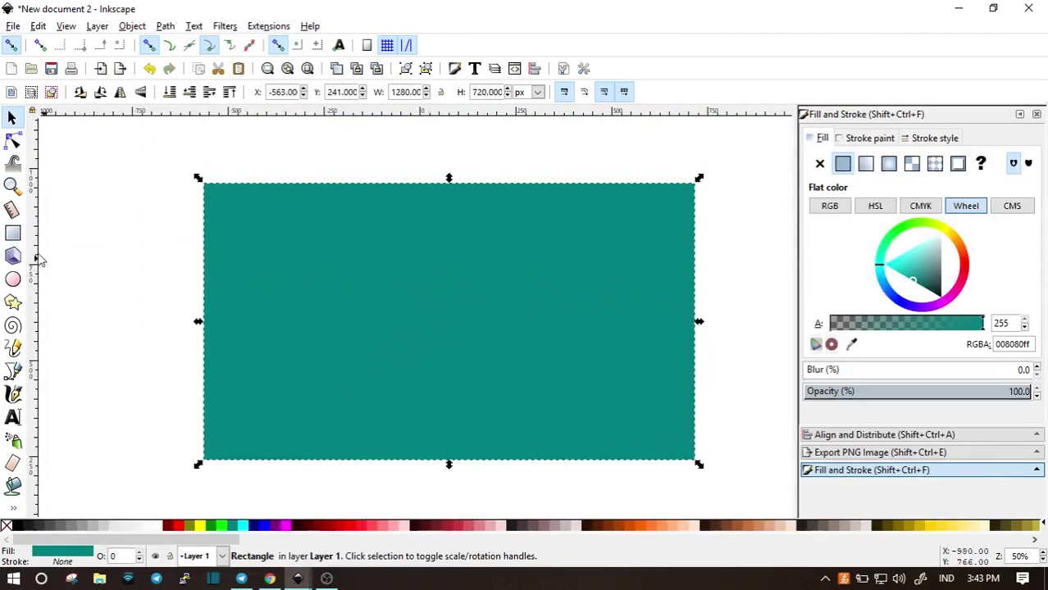
Draw a small square of about 68 px just above the teal rectangle's upper-left part.
click(12, 234)
drag(242, 141, 268, 172)
key(s)
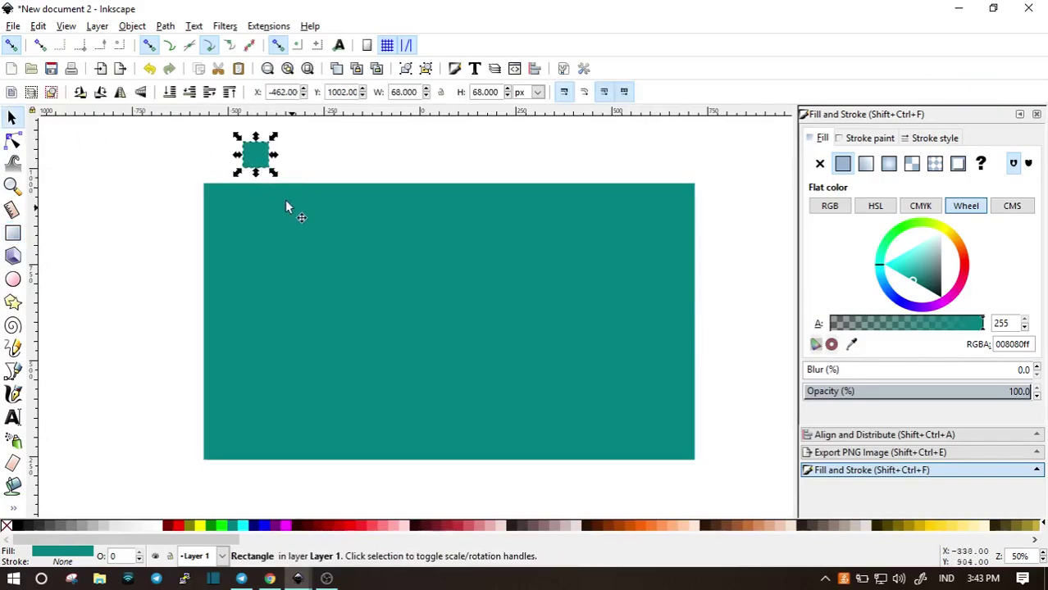
Convert the small square from an object to a path.
click(163, 28)
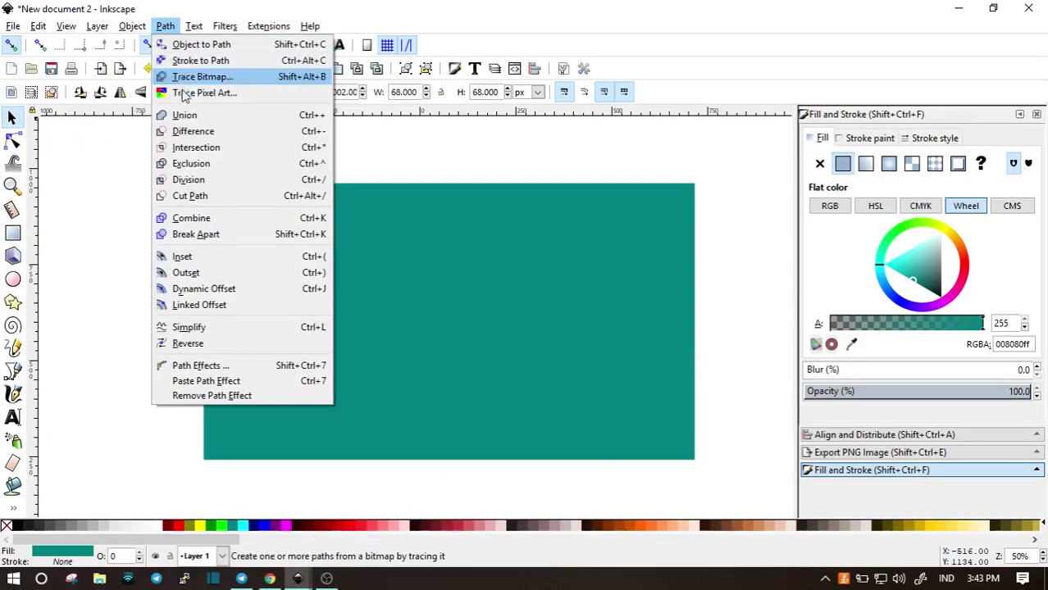
click(415, 146)
click(327, 158)
click(257, 153)
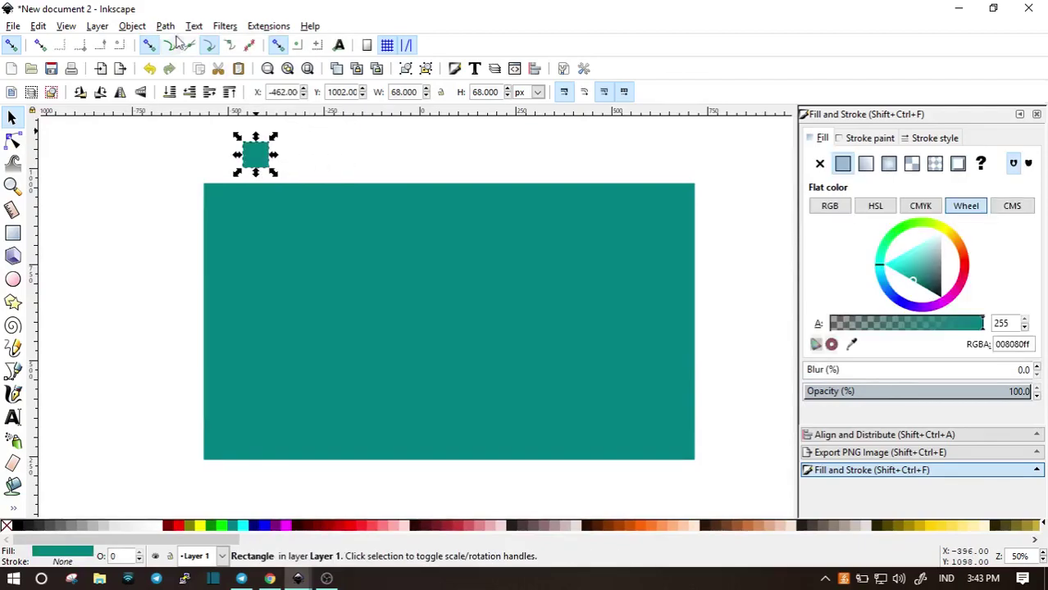
click(165, 25)
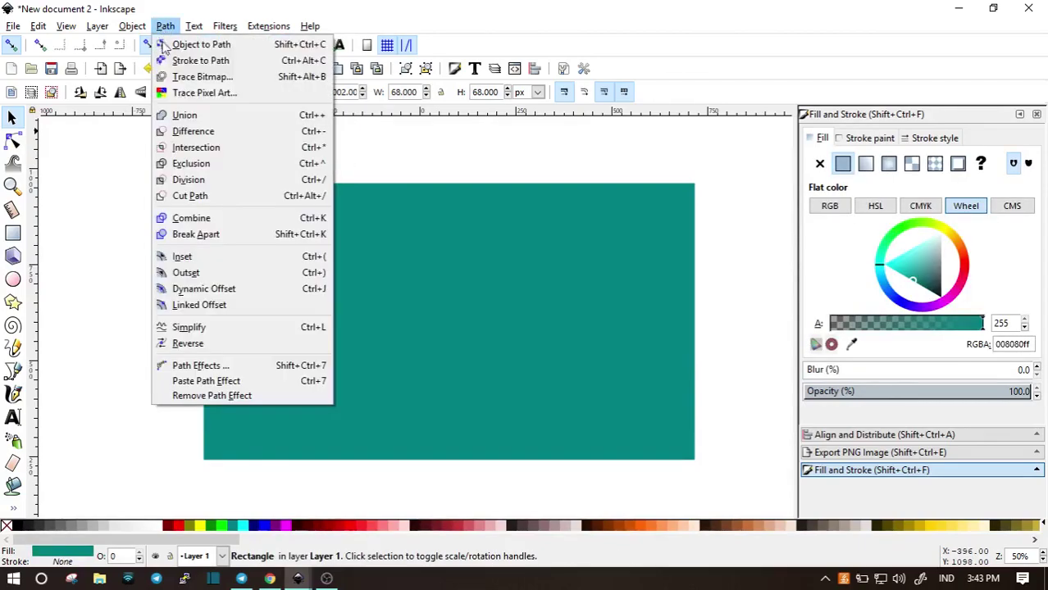
click(207, 44)
Fill the small square with the dark maroon palette colour #800033.
drag(210, 545, 1008, 542)
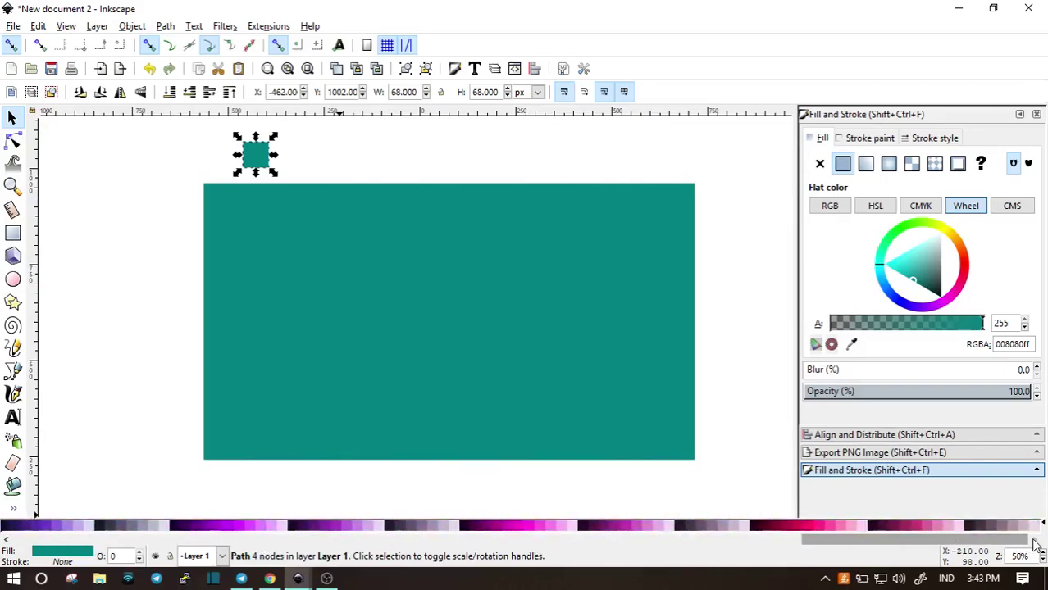
click(772, 527)
click(778, 528)
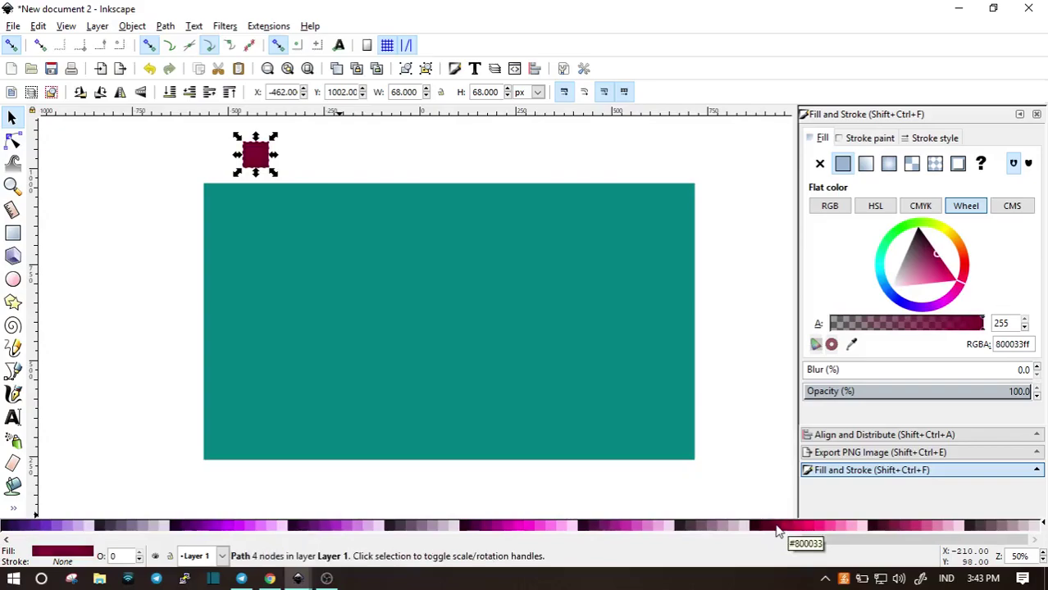
click(789, 527)
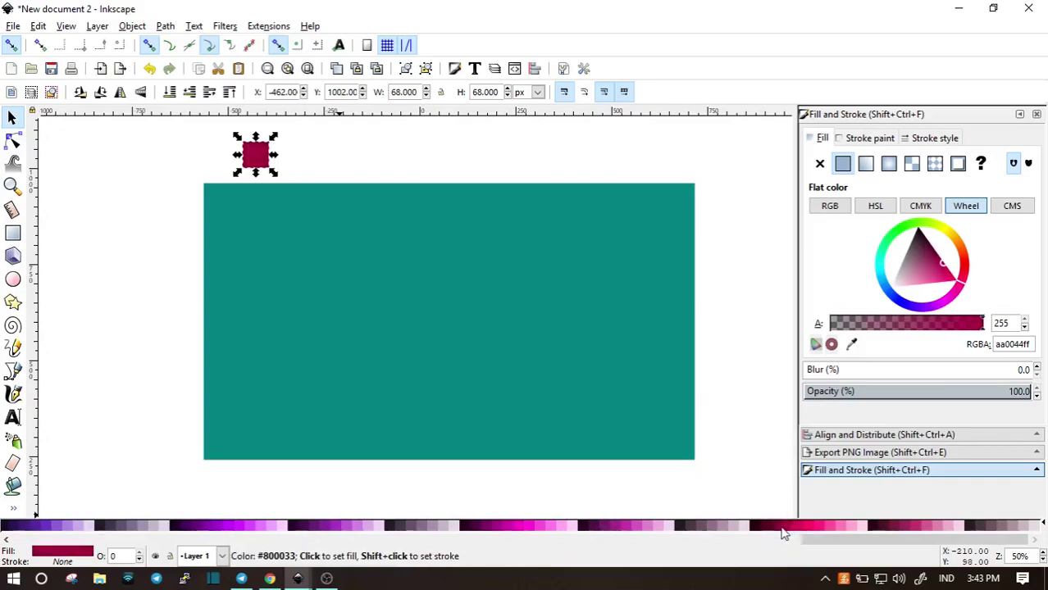
click(781, 531)
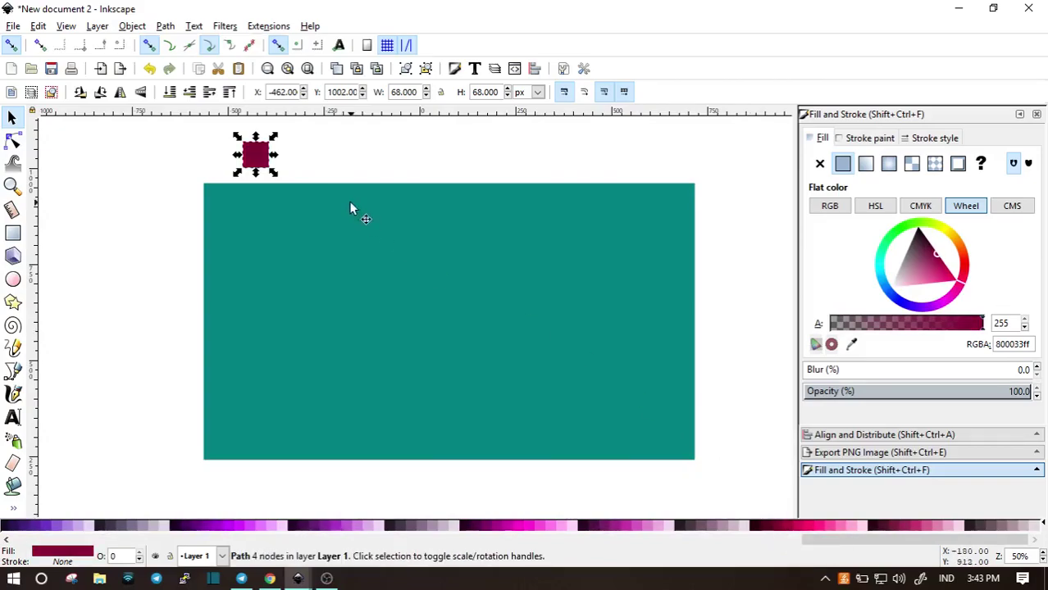
Duplicate the maroon square and move the copy to its right, to about X -190 px at the same height.
click(393, 170)
click(256, 170)
key(ctrl+d)
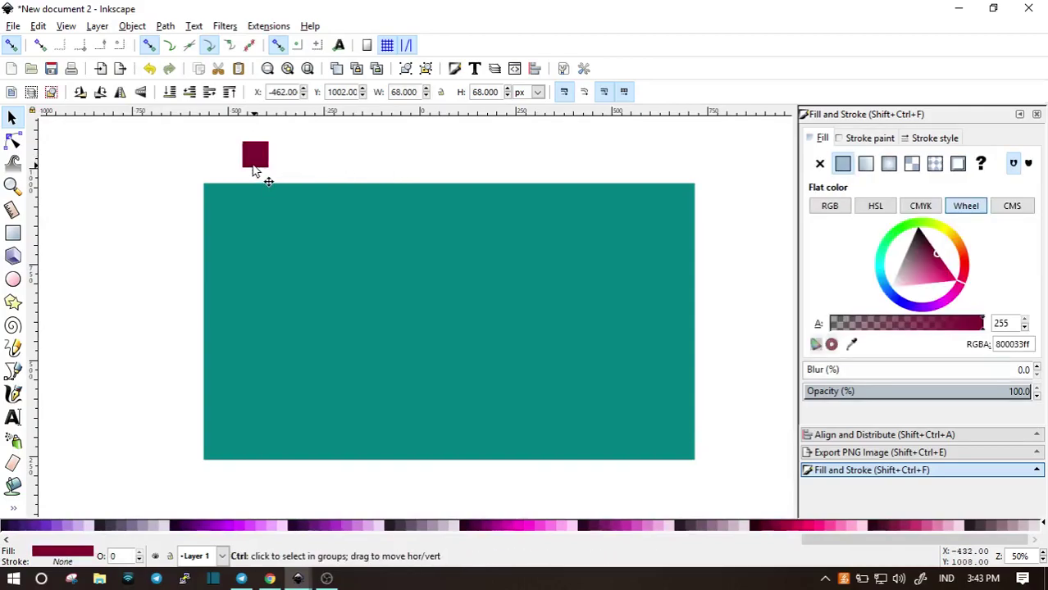
click(306, 164)
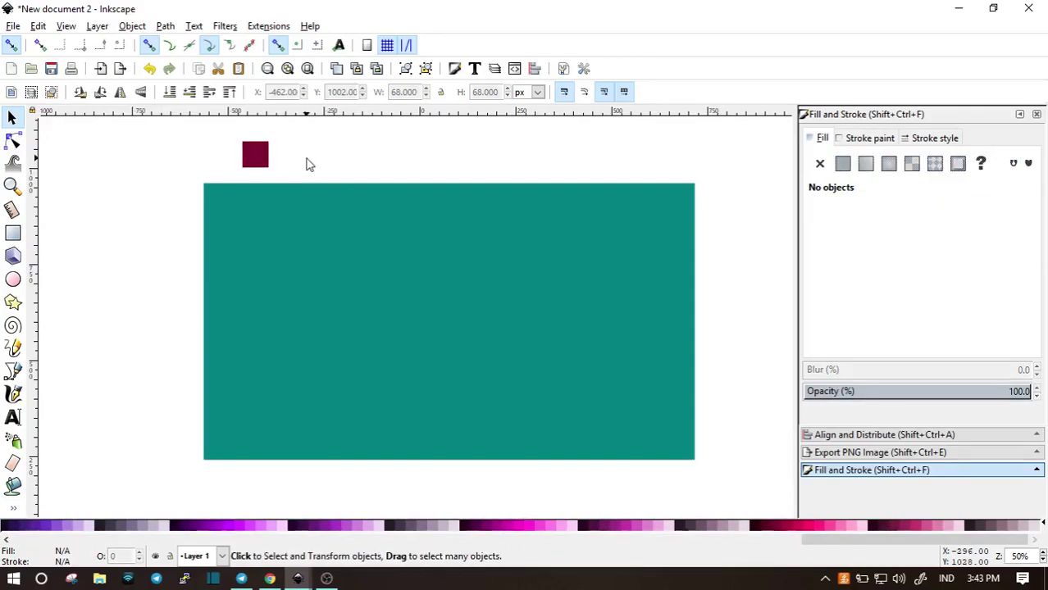
click(264, 162)
right_click(263, 158)
click(314, 260)
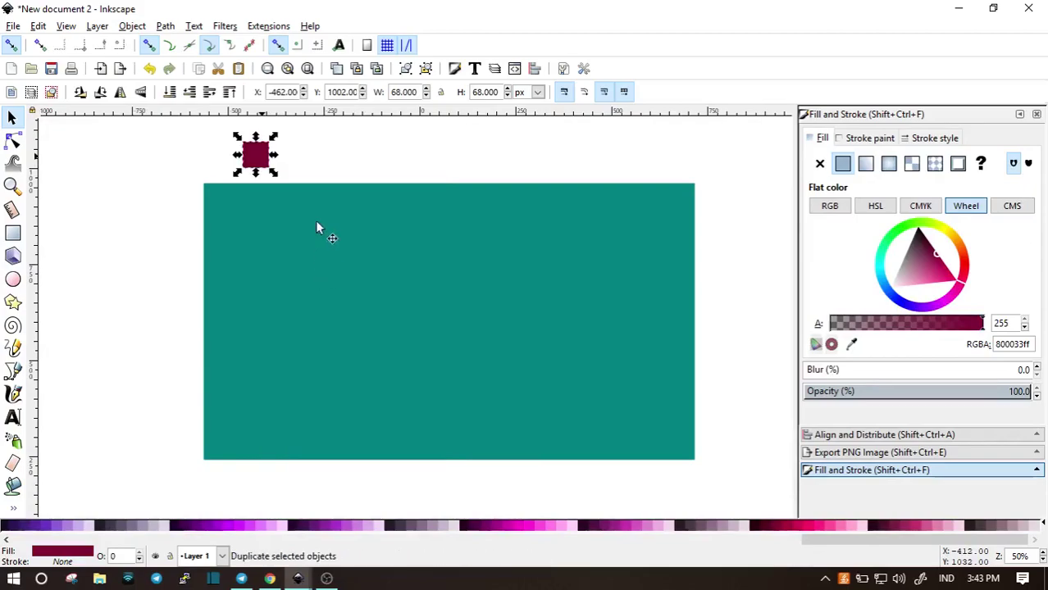
drag(264, 161, 376, 167)
Fill the copied square from an orange swatch and shift its colour to red f14546.
drag(841, 541, 105, 542)
click(252, 526)
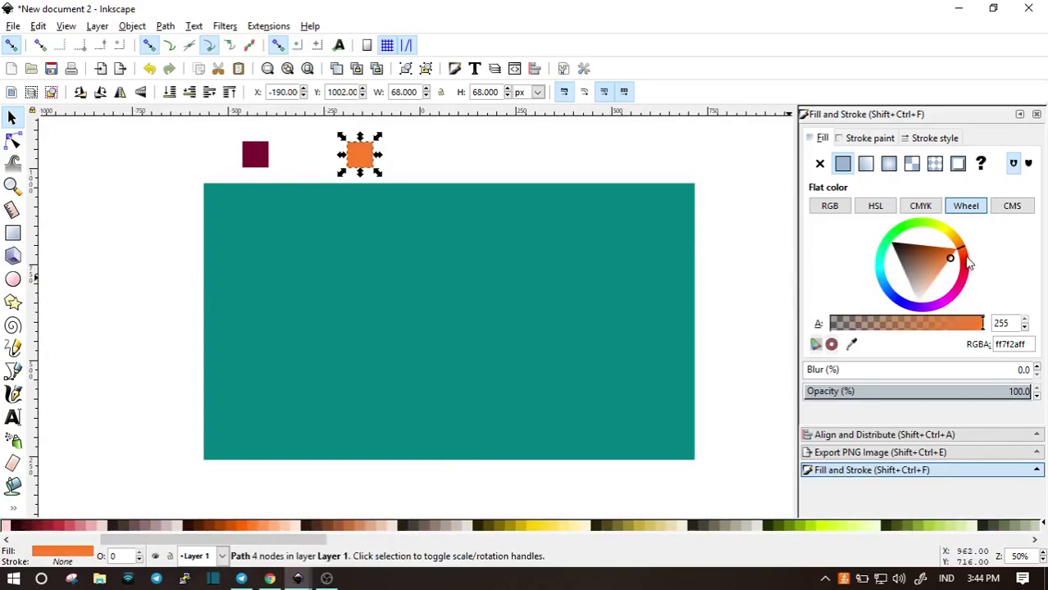
drag(963, 244, 968, 269)
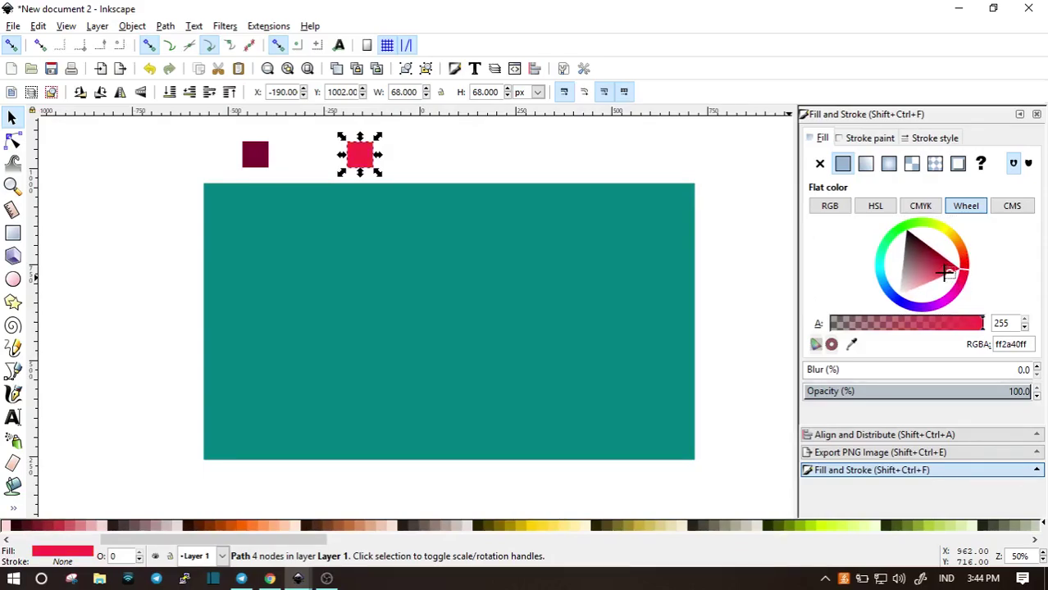
drag(937, 273, 968, 266)
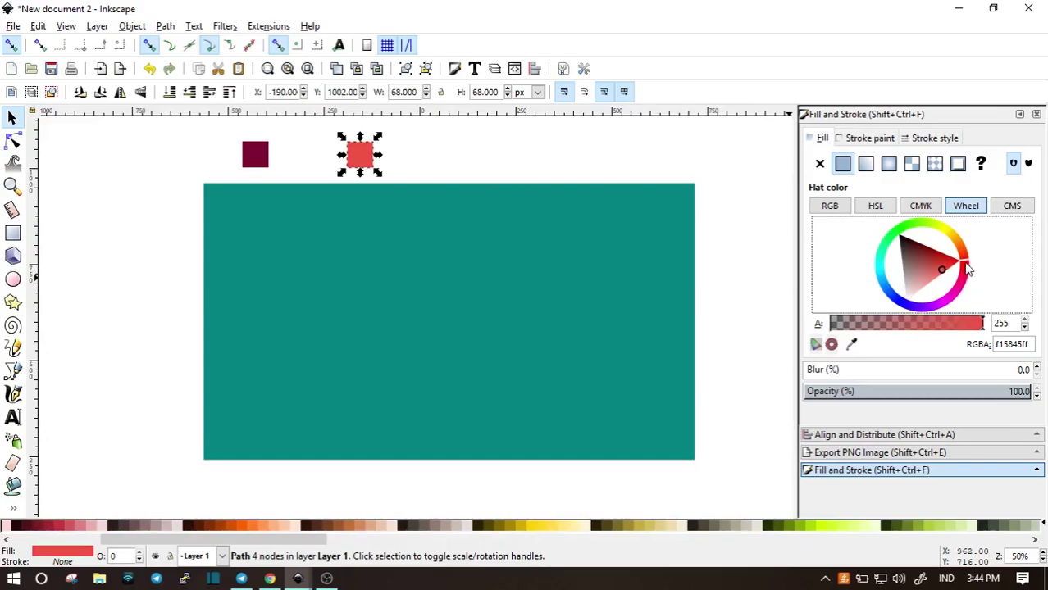
drag(966, 266, 967, 269)
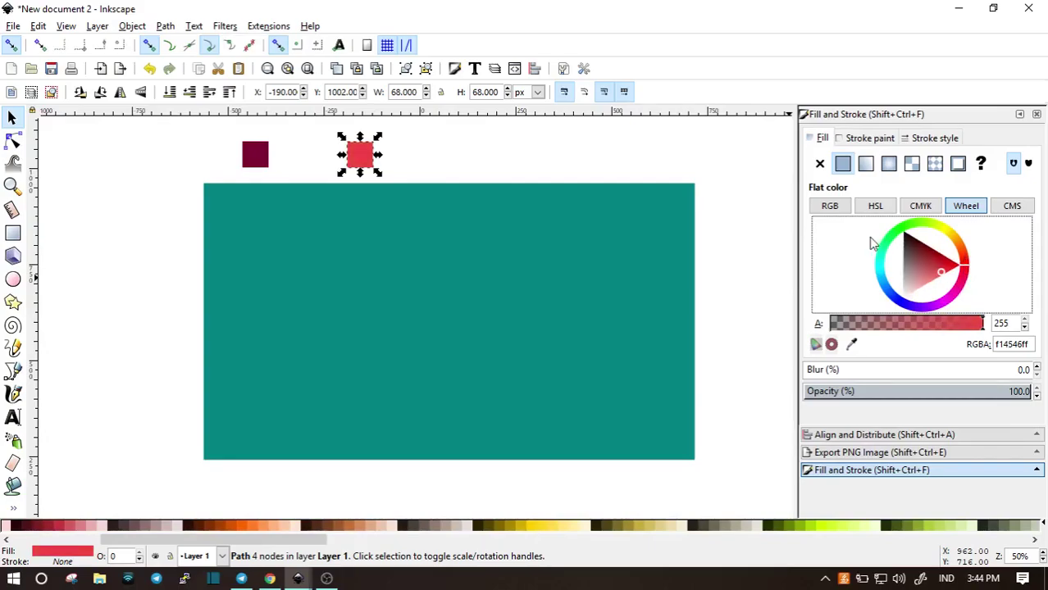
Lighten the copied square's red fill to the coral tone fb6061.
click(472, 152)
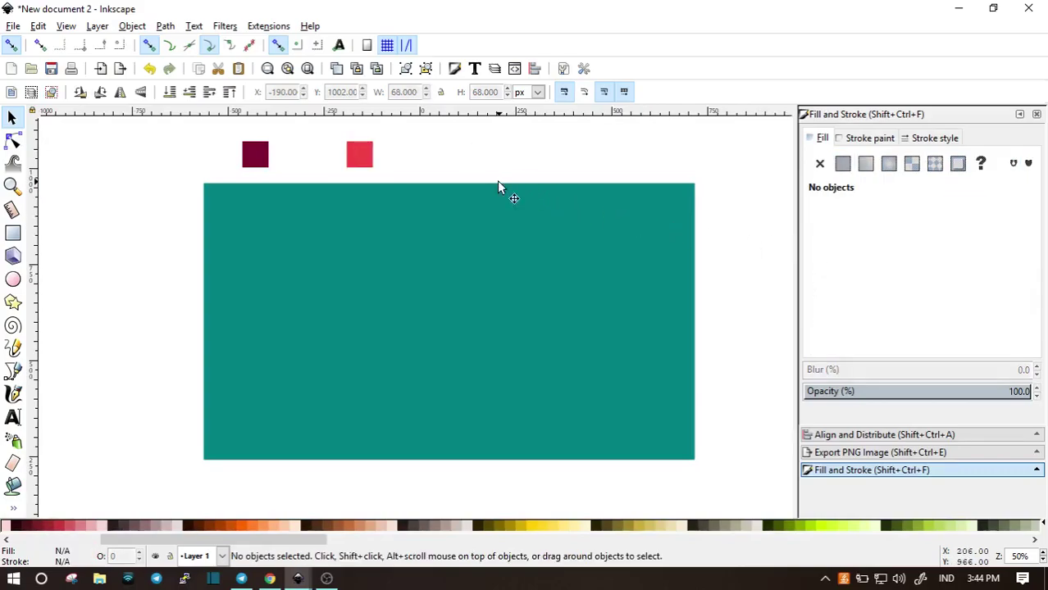
click(366, 156)
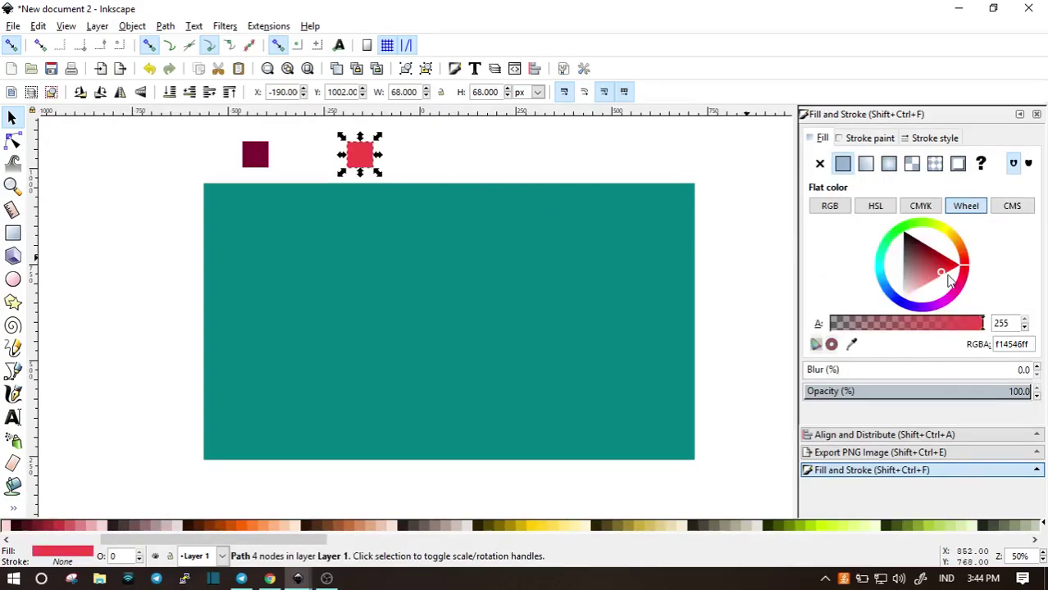
click(969, 267)
key(ctrl+z)
click(937, 277)
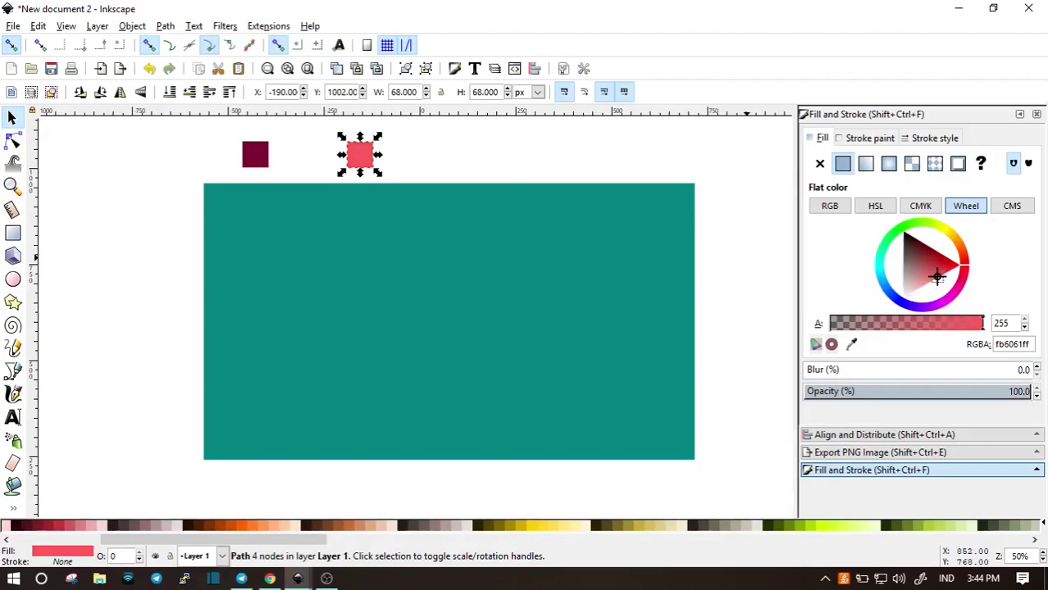
click(519, 164)
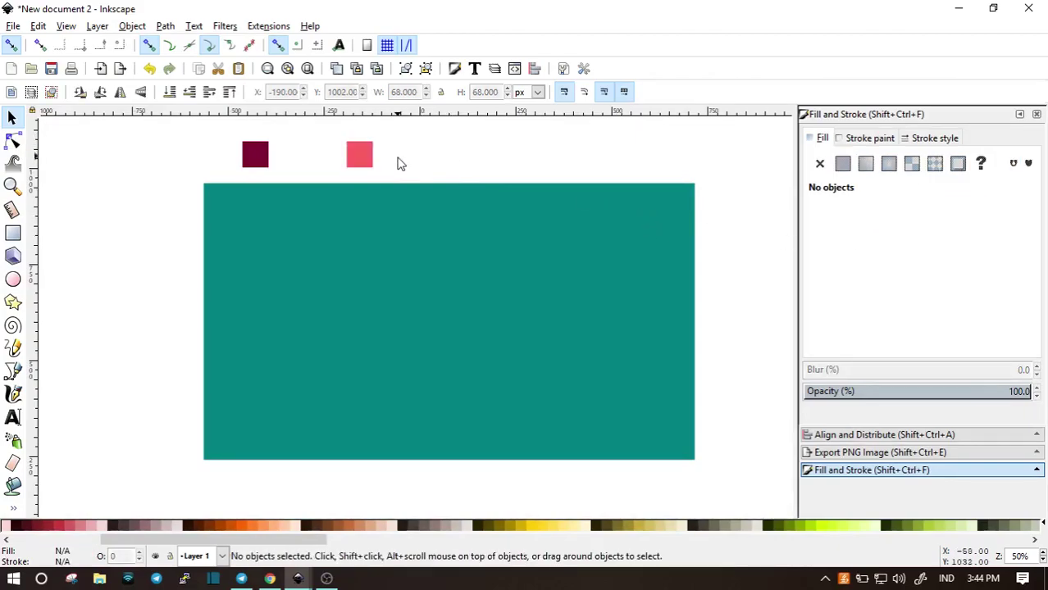
Interpolate between the two squares with exponent 0.0, 2 steps, method 1 and style interpolation enabled.
drag(416, 138, 236, 186)
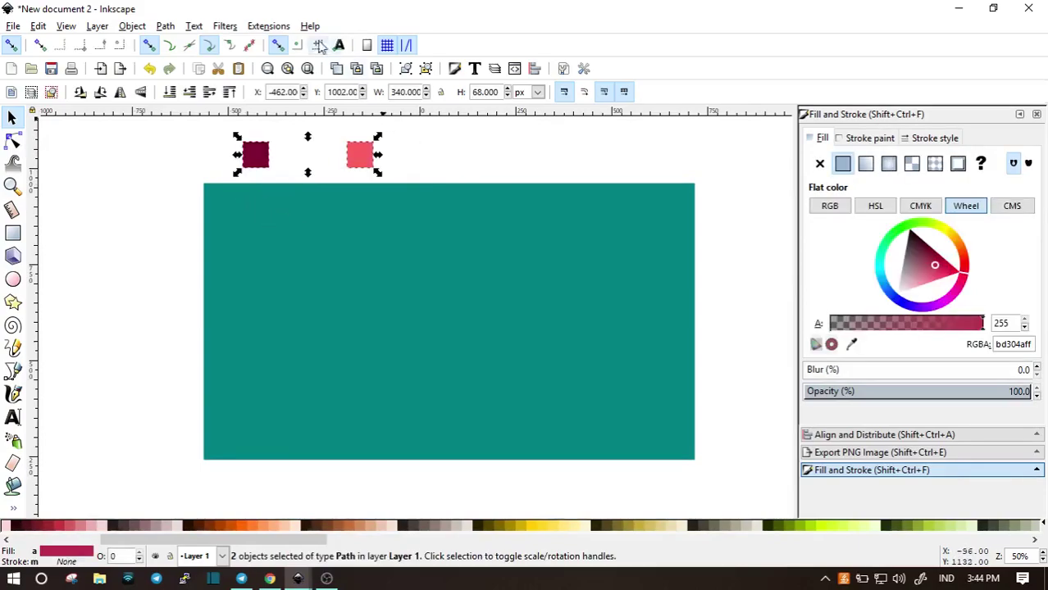
click(258, 26)
mouse_move(348, 154)
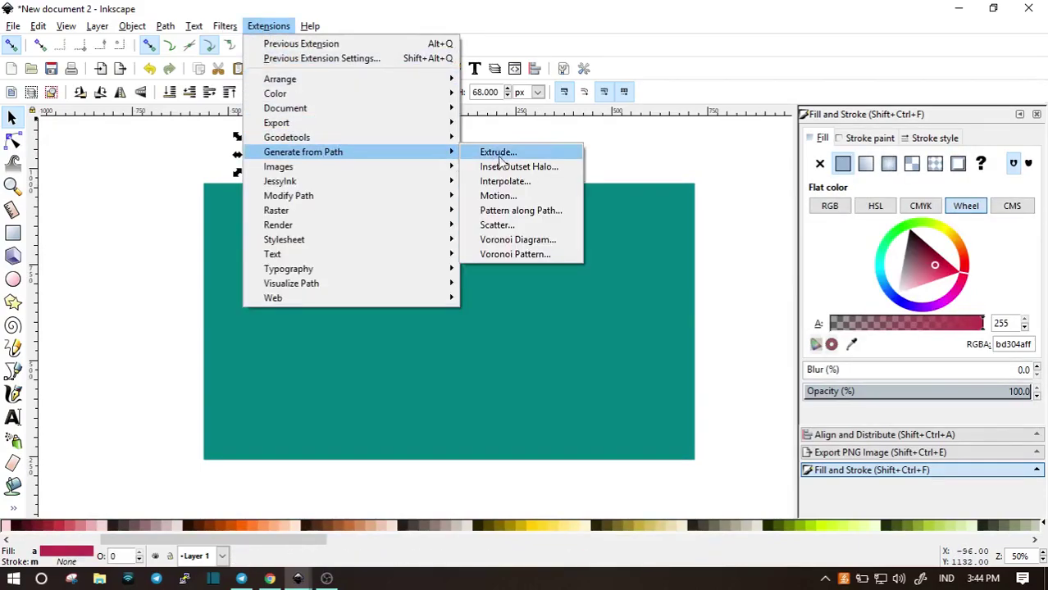
click(510, 181)
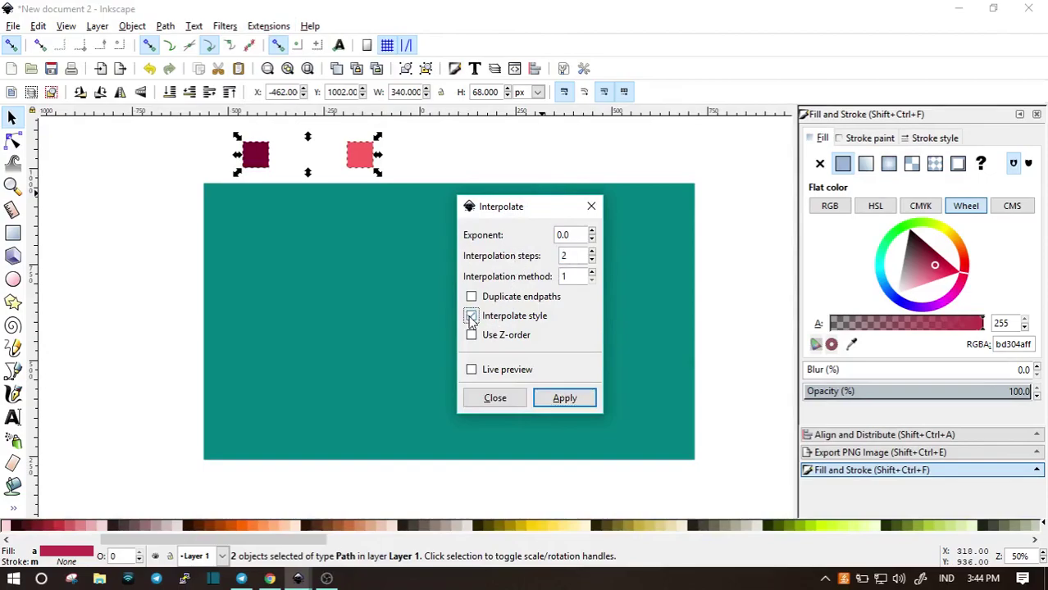
click(561, 397)
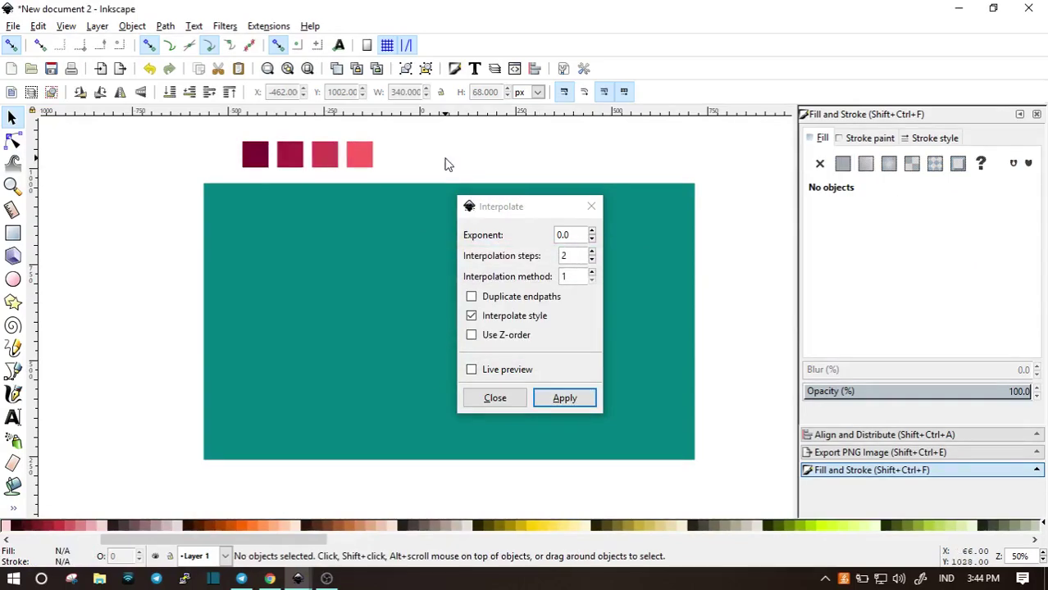
click(495, 398)
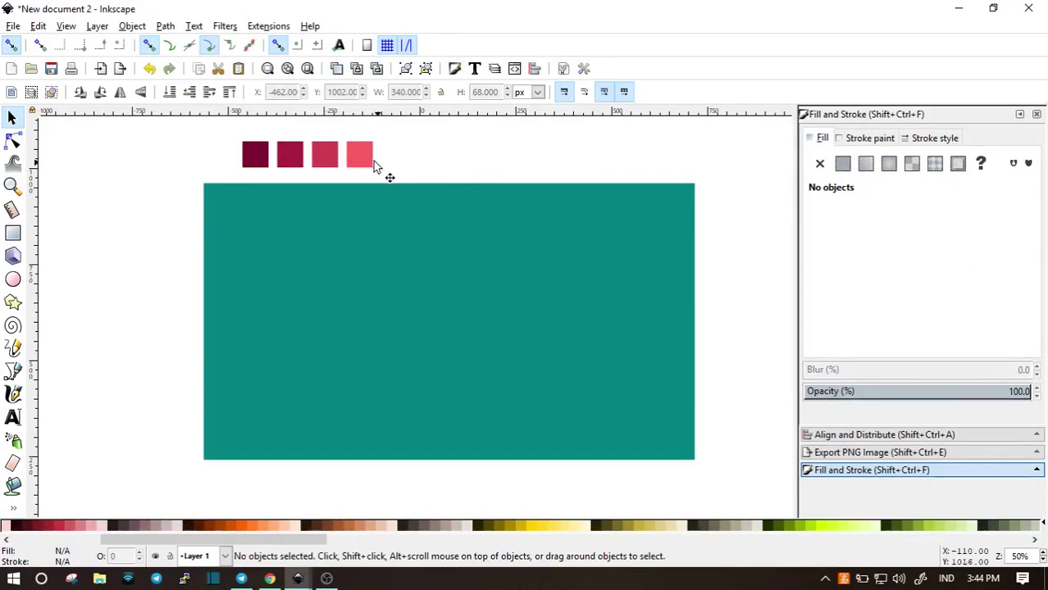
Move the interpolated squares and the coral square so all four palette squares sit edge to edge in one row.
click(369, 163)
click(334, 162)
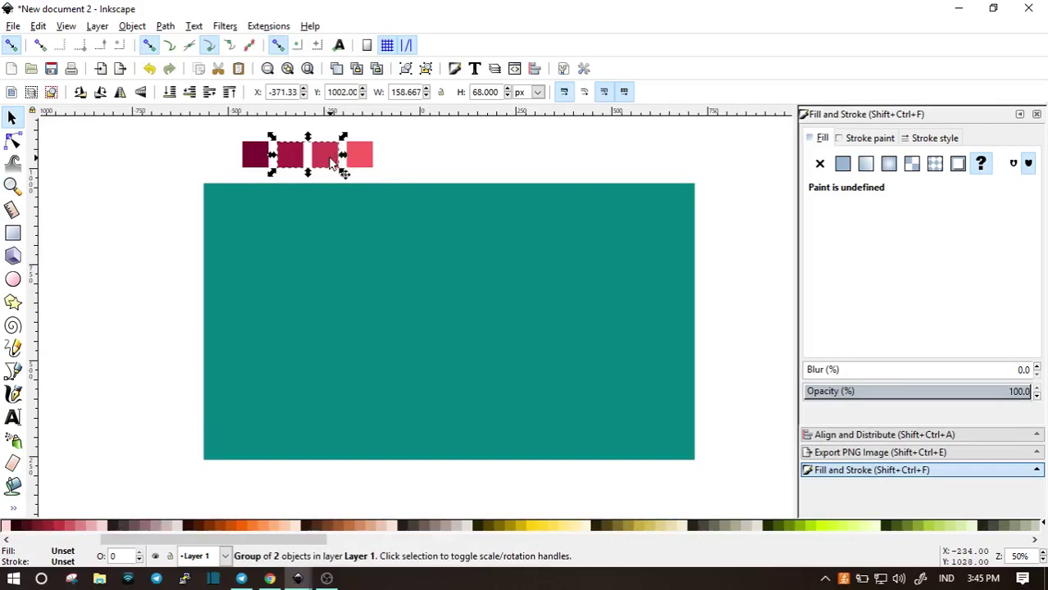
key(Escape)
key(n)
click(290, 154)
click(13, 119)
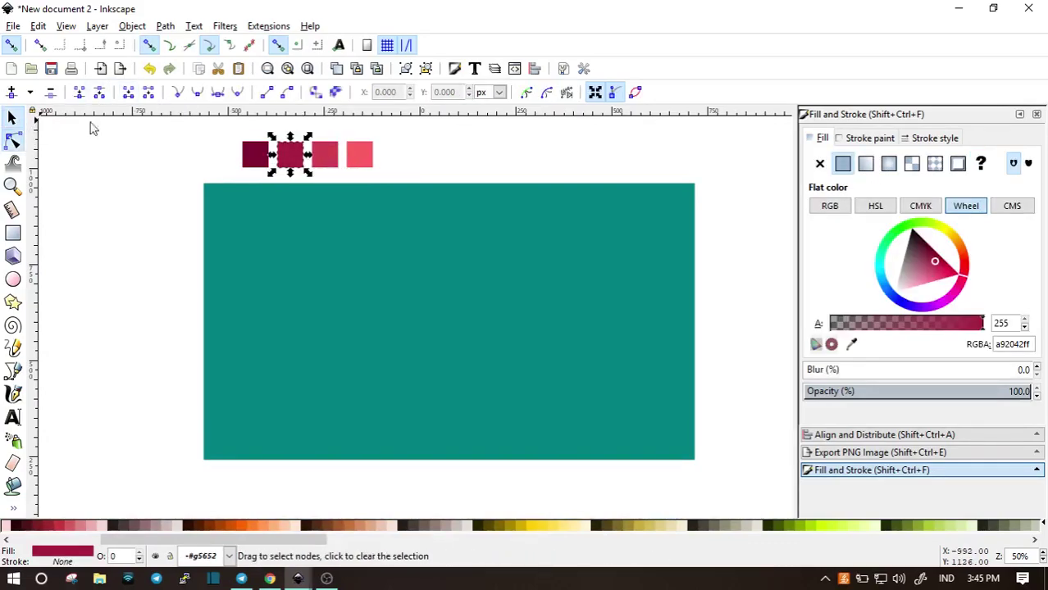
drag(290, 153, 330, 158)
click(325, 156)
click(357, 158)
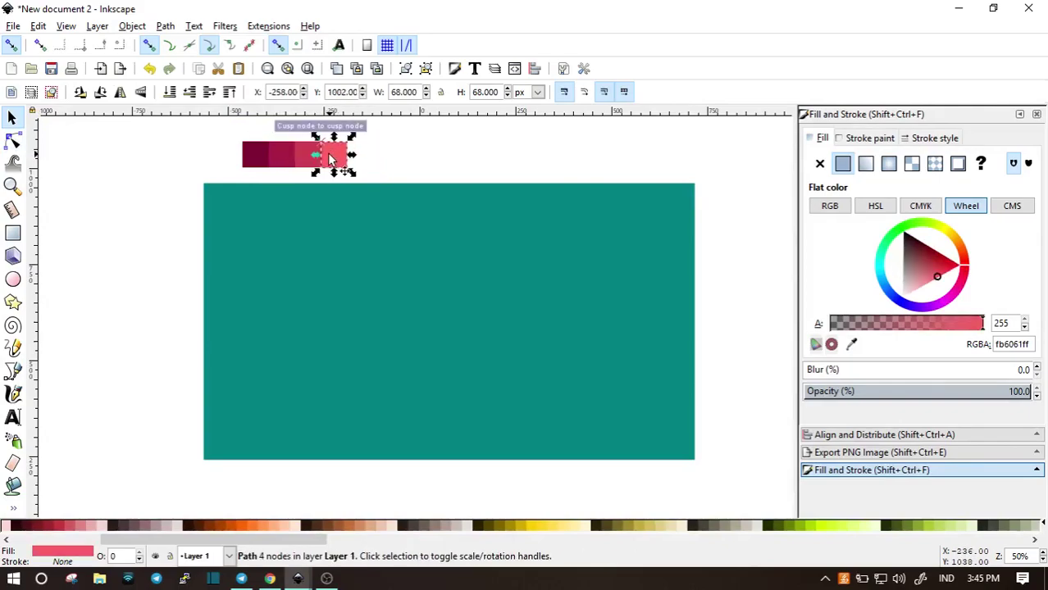
Move the whole palette row outside the teal rectangle's left edge, to about X -852 px, Y 710 px.
click(423, 135)
drag(408, 129, 106, 283)
click(45, 404)
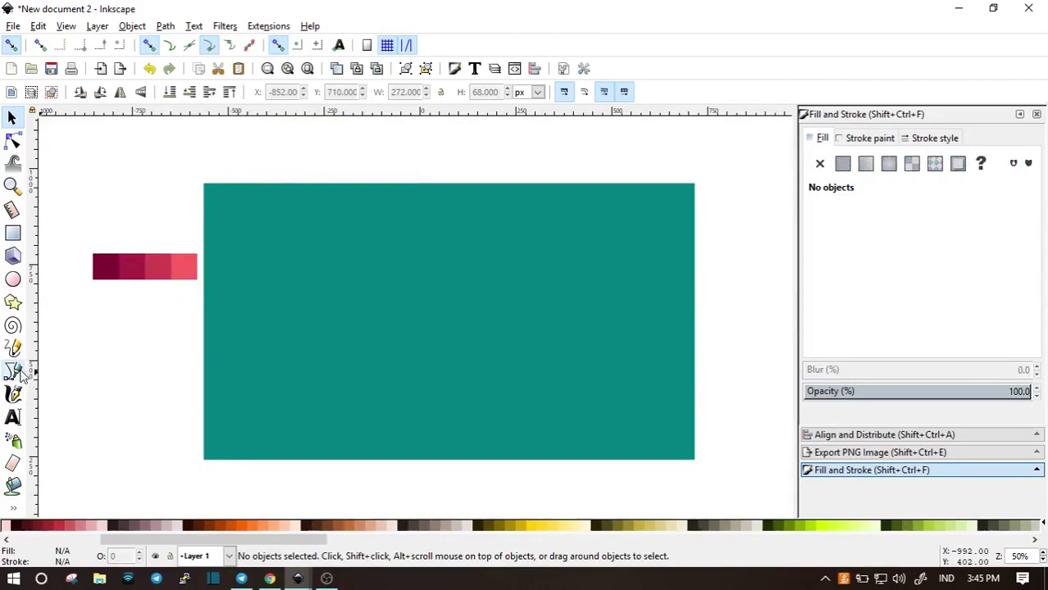
Draw an open wavy Bezier path across the lower part of the teal rectangle, extending past both of its sides.
click(12, 371)
click(183, 422)
drag(249, 385, 348, 439)
drag(448, 430, 508, 416)
drag(627, 423, 693, 445)
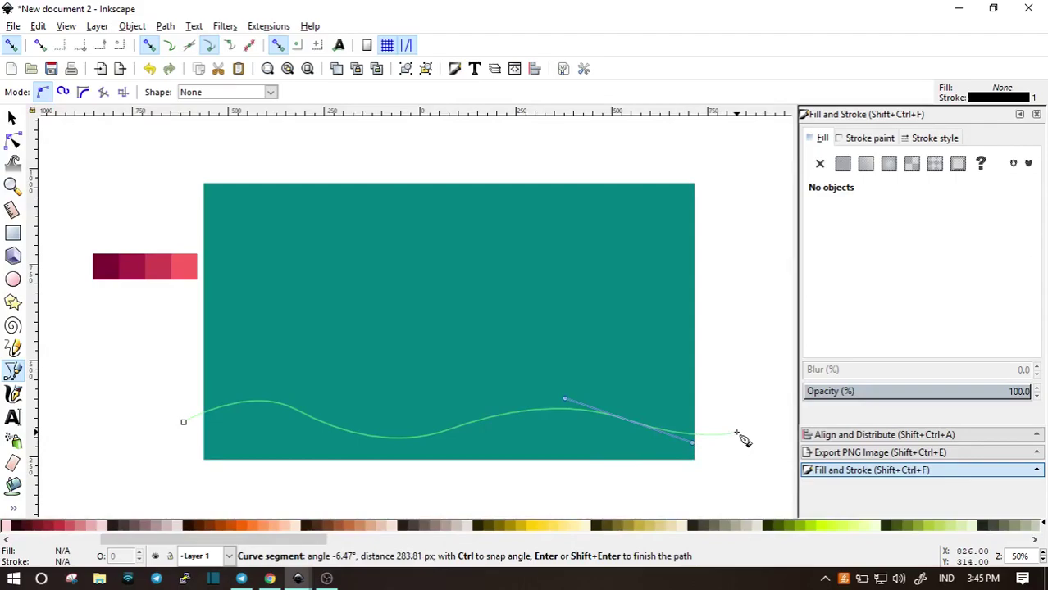
double_click(737, 433)
click(721, 378)
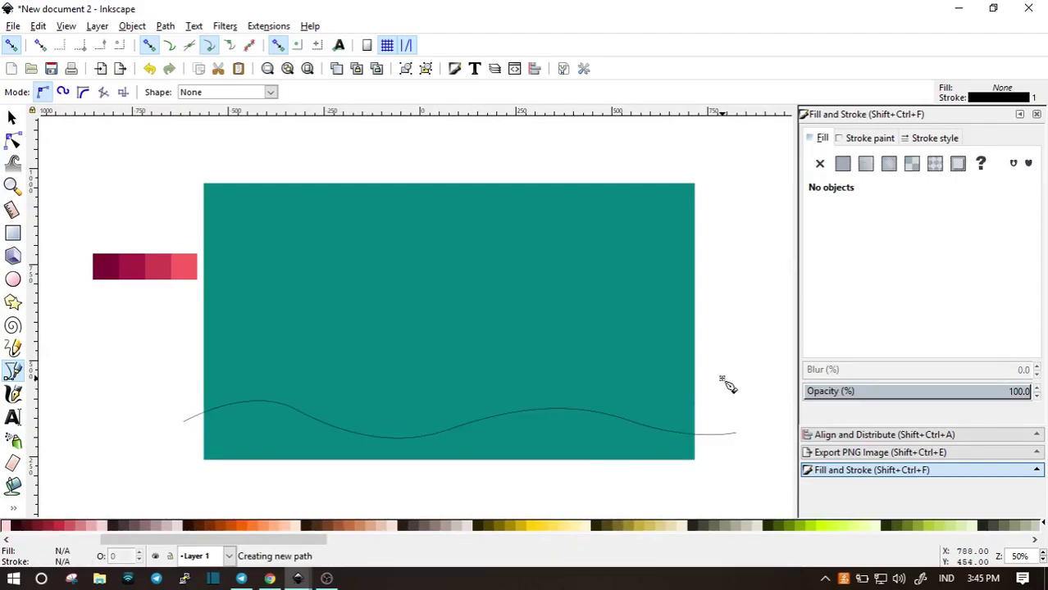
mouse_move(632, 372)
mouse_down()
mouse_move(601, 403)
mouse_move(514, 395)
mouse_move(529, 402)
mouse_up()
key(Escape)
Draw a second wavy Bezier path above the first one, running past both sides of the teal rectangle.
click(160, 346)
drag(277, 358, 398, 381)
drag(472, 368, 507, 382)
drag(589, 410, 732, 387)
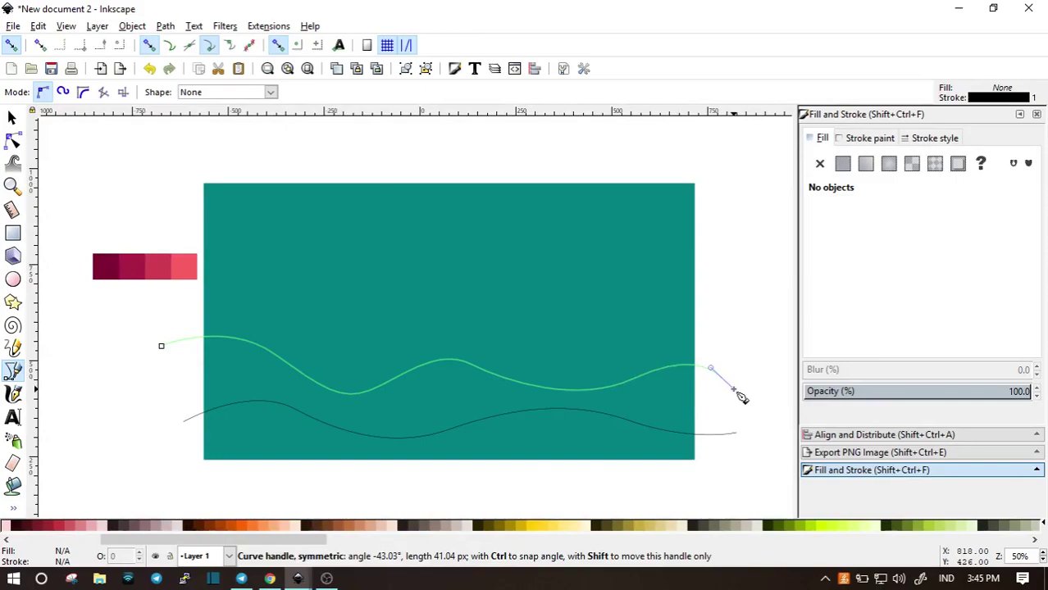
drag(735, 391, 736, 391)
key(Return)
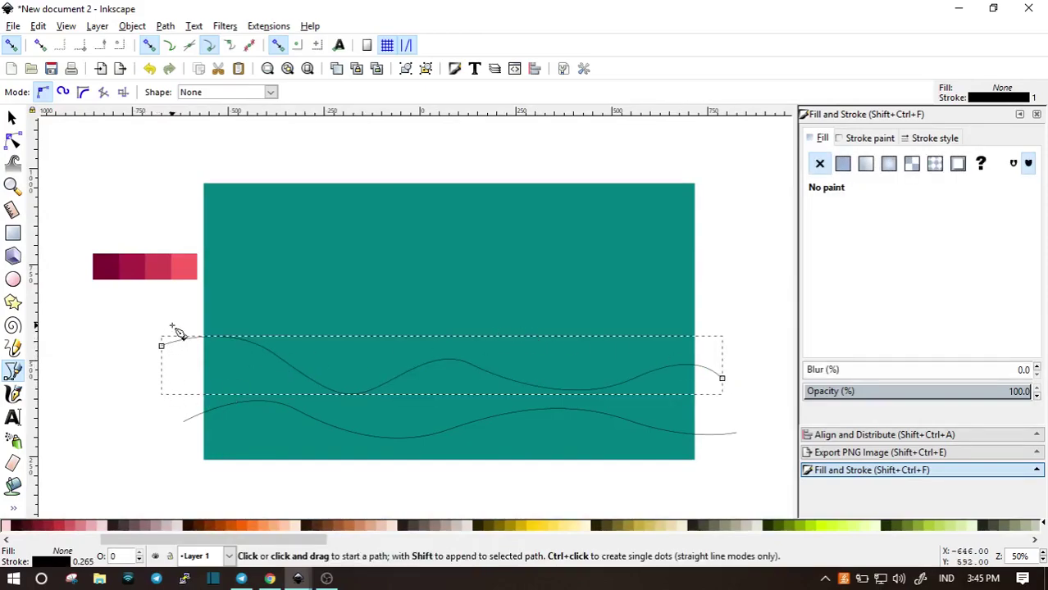
Draw a third wavy Bezier path that crosses the second one several times and ends higher beyond the rectangle's right edge.
click(149, 385)
drag(297, 323, 416, 374)
drag(485, 377, 523, 367)
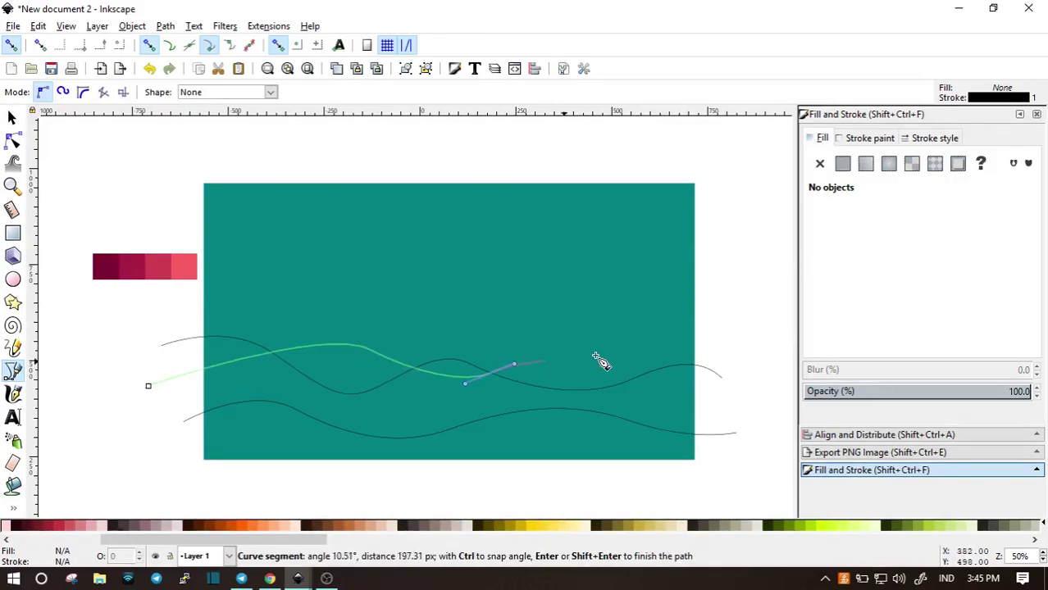
drag(617, 356, 664, 374)
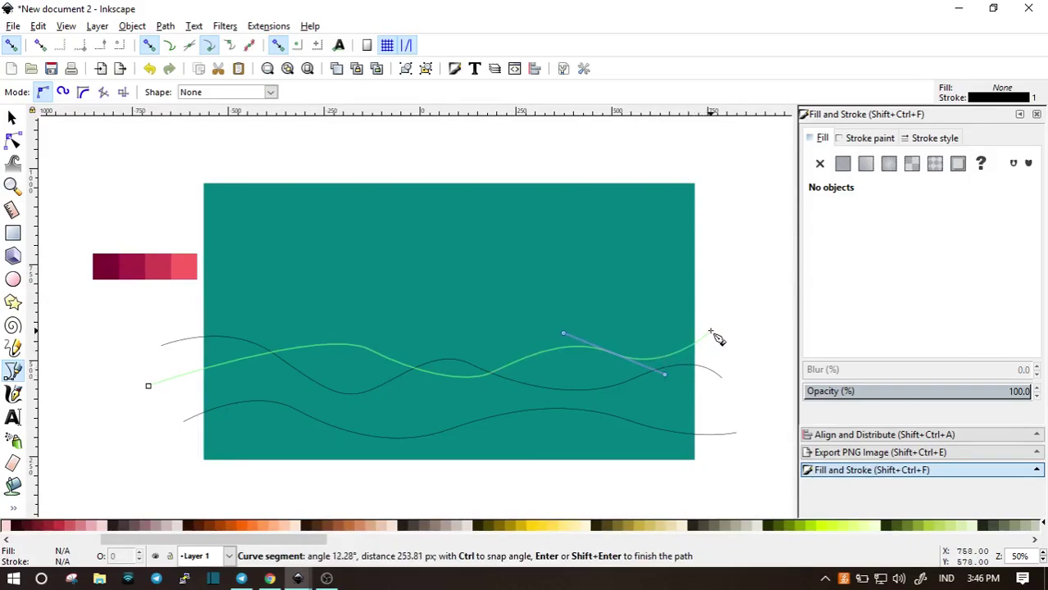
key(minus)
key(Return)
Smooth the third curve by levelling the handles of its first crest node and flattening those of its middle node.
key(n)
click(378, 351)
key(ctrl+a)
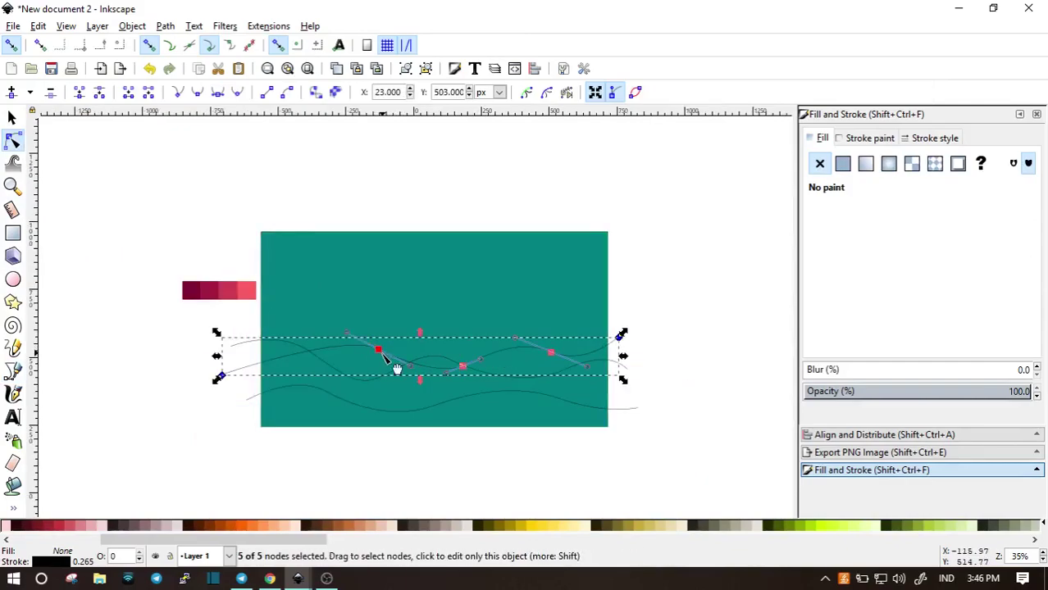
ctrl+scroll(420, 355, up, 3)
drag(423, 391, 433, 343)
drag(521, 409, 497, 403)
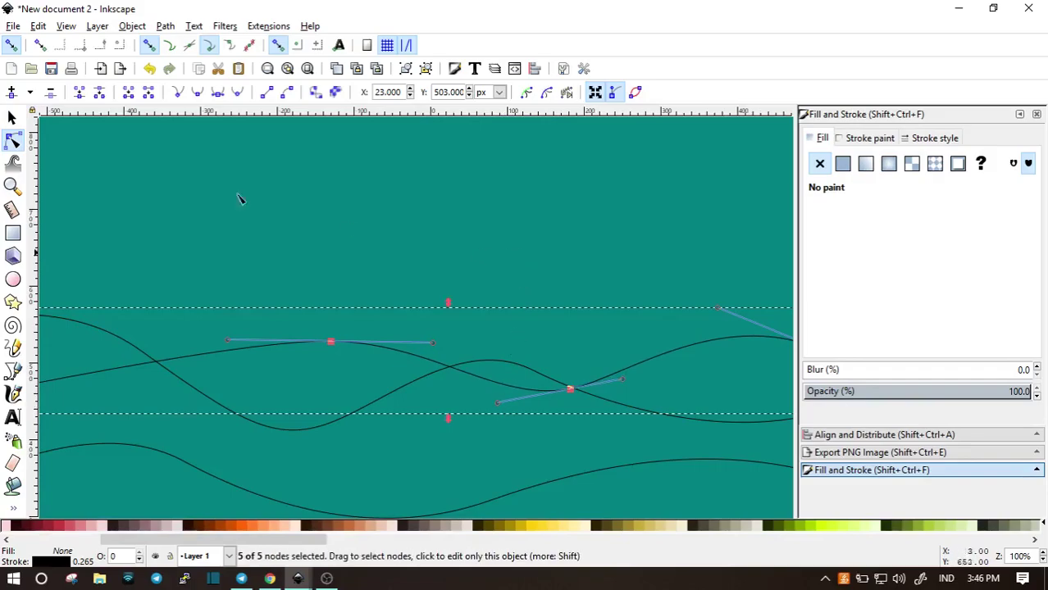
Split the teal rectangle along the lowest wavy path with Division.
click(14, 119)
scroll(362, 325, down, 2)
scroll(363, 331, down, 1)
click(622, 423)
scroll(548, 358, up, 2)
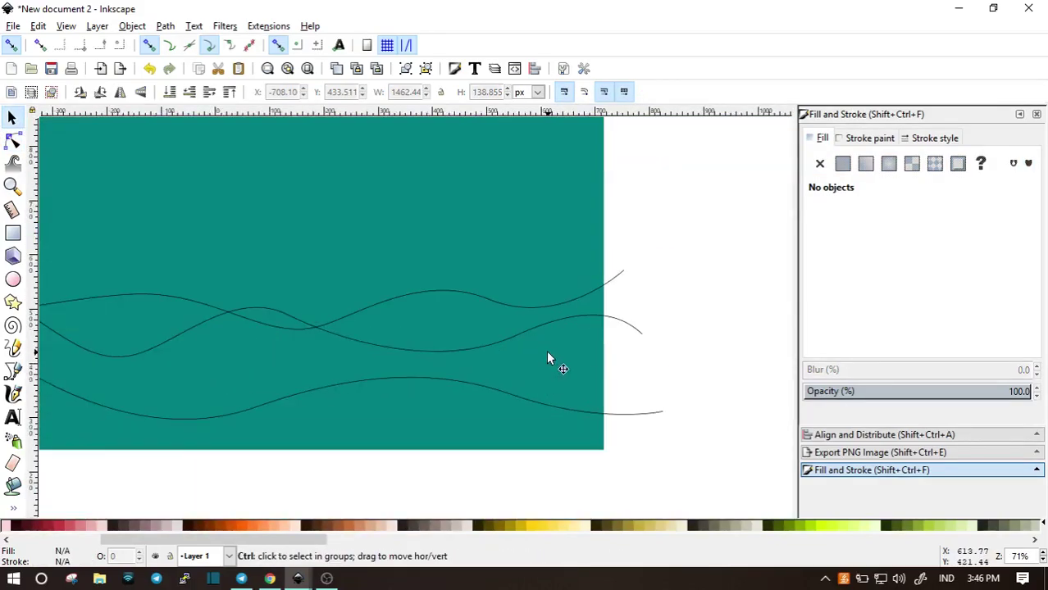
scroll(492, 382, down, 1)
click(513, 392)
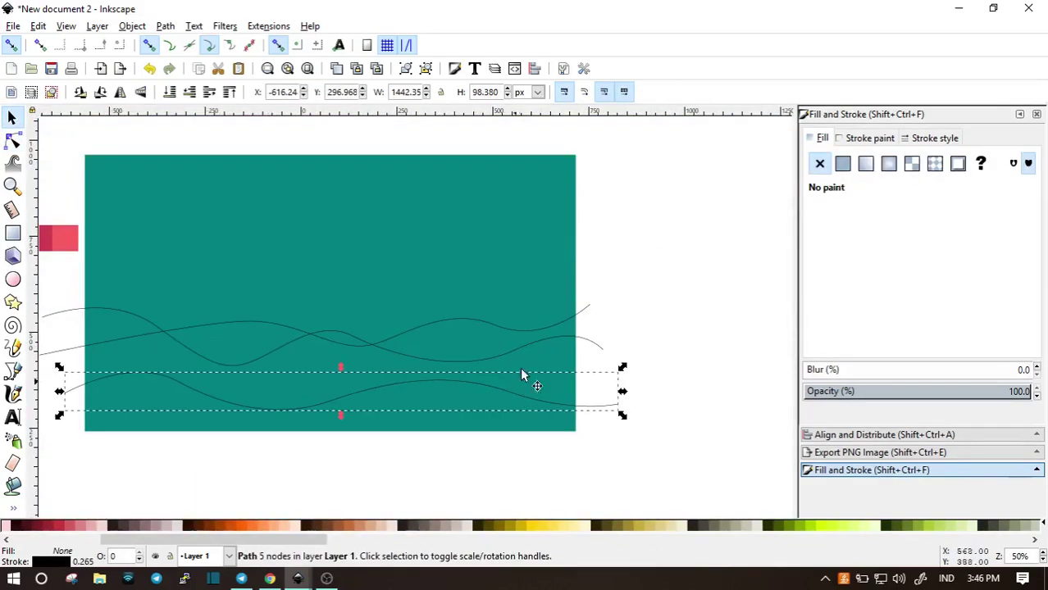
shift+click(527, 236)
click(165, 25)
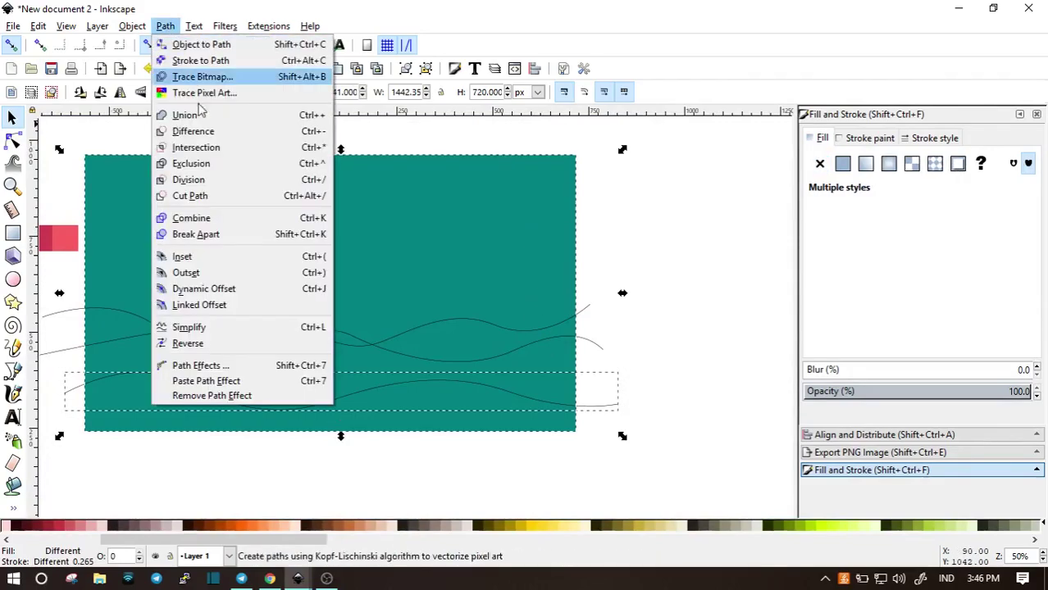
click(197, 181)
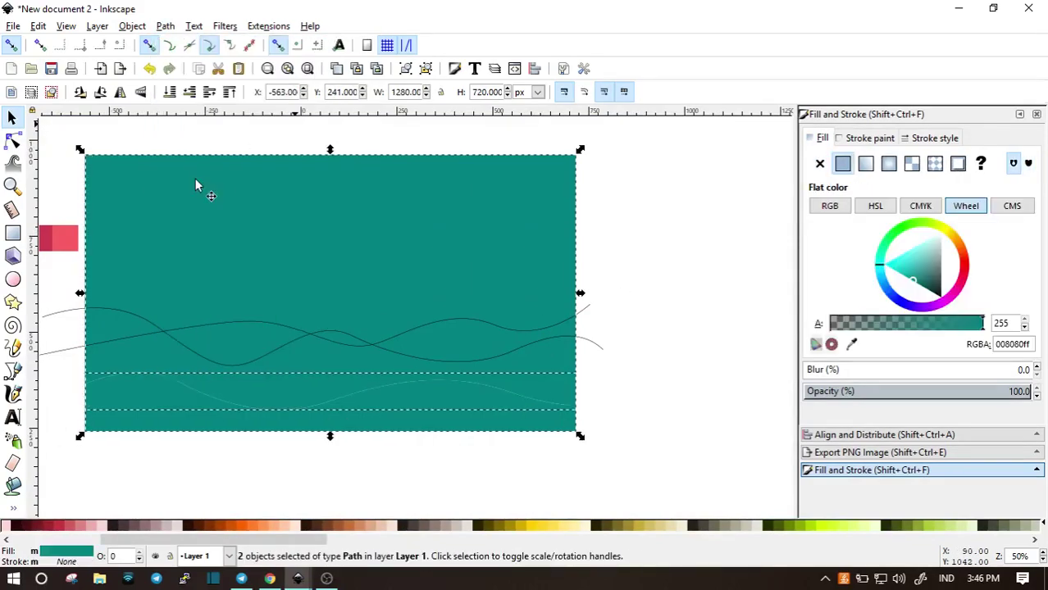
Split the upper teal piece along the second wavy path with Division.
click(599, 414)
click(597, 346)
shift+click(548, 247)
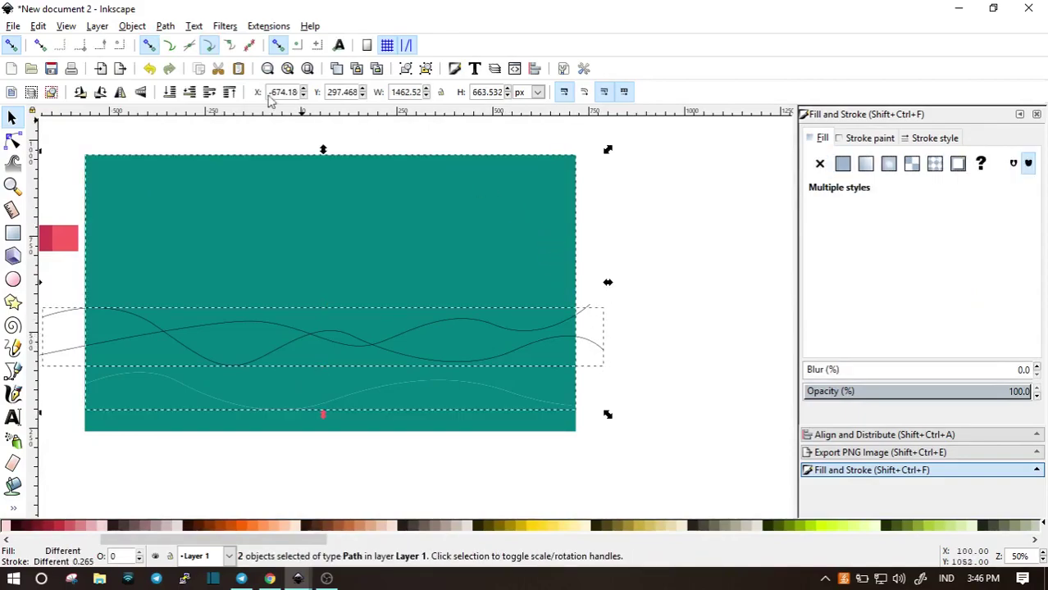
click(165, 25)
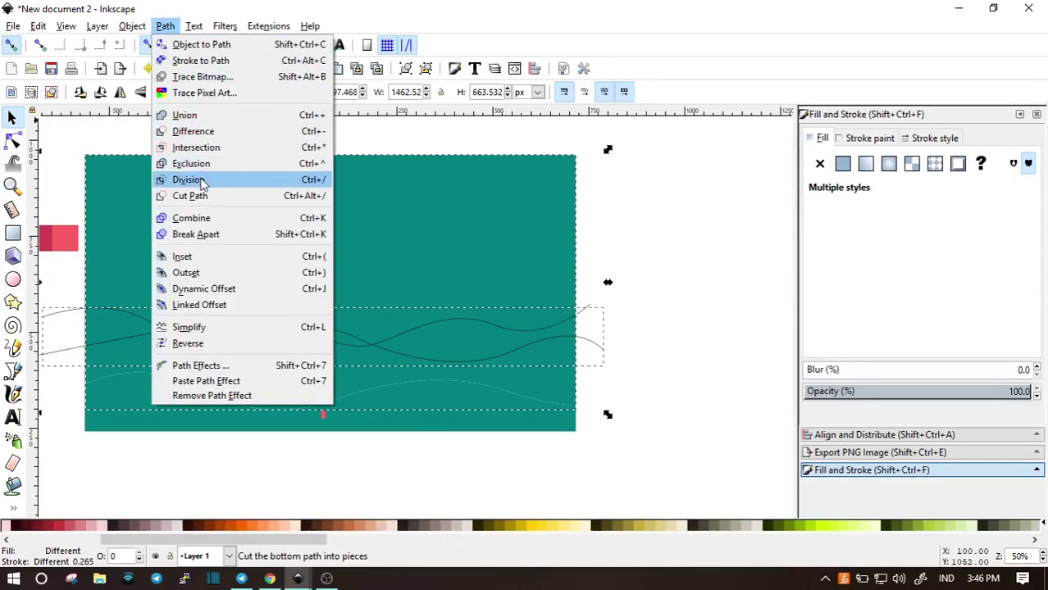
click(199, 179)
Split the remaining top teal piece along the third wavy path with Division.
click(610, 257)
click(589, 307)
shift+click(549, 243)
click(166, 27)
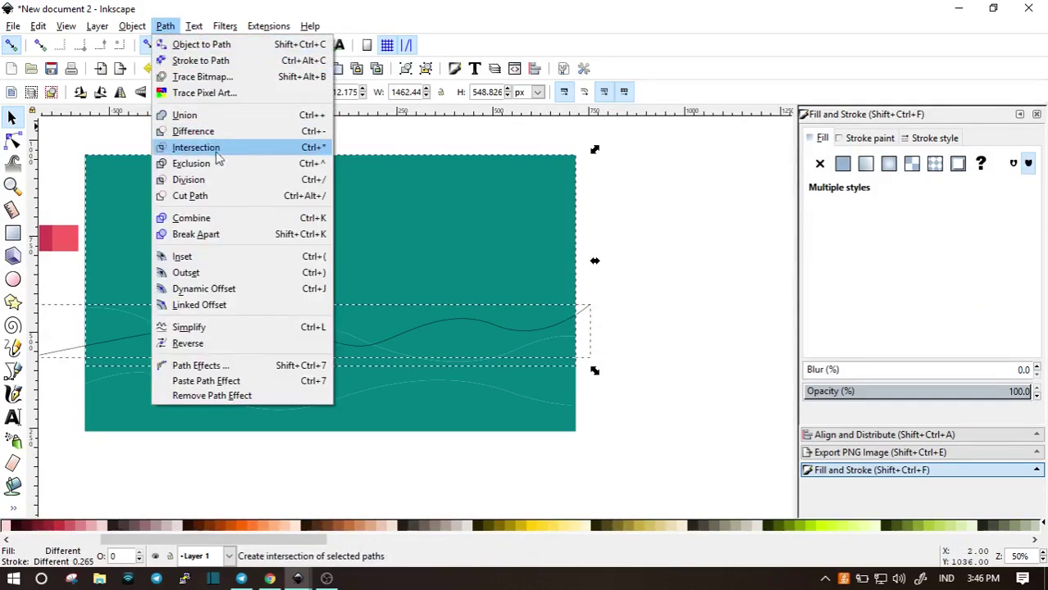
click(212, 179)
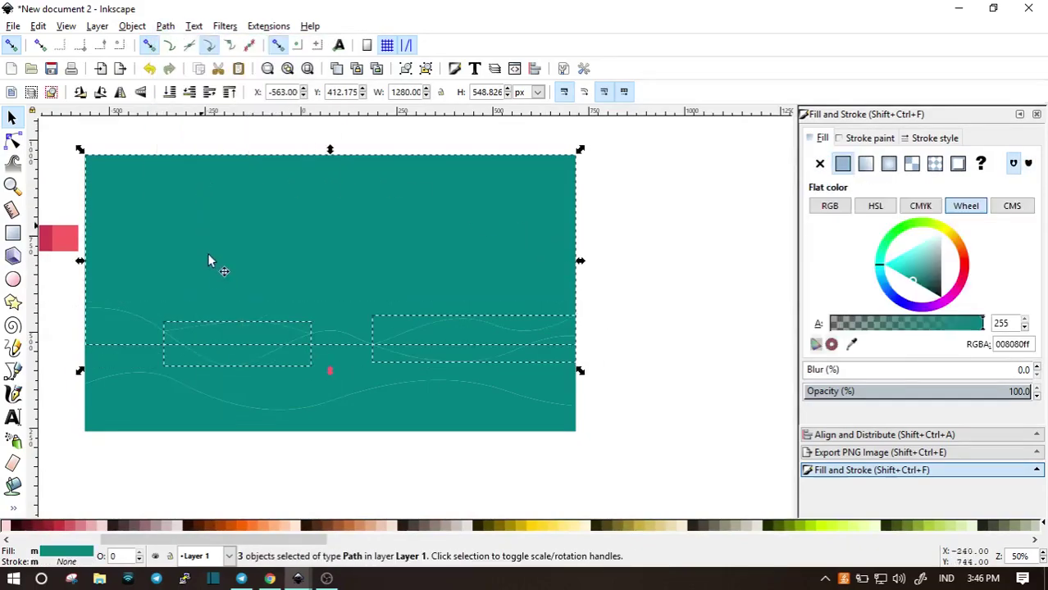
Unite the two separate background hill pieces into one path.
click(631, 288)
click(242, 347)
shift+click(429, 348)
click(166, 27)
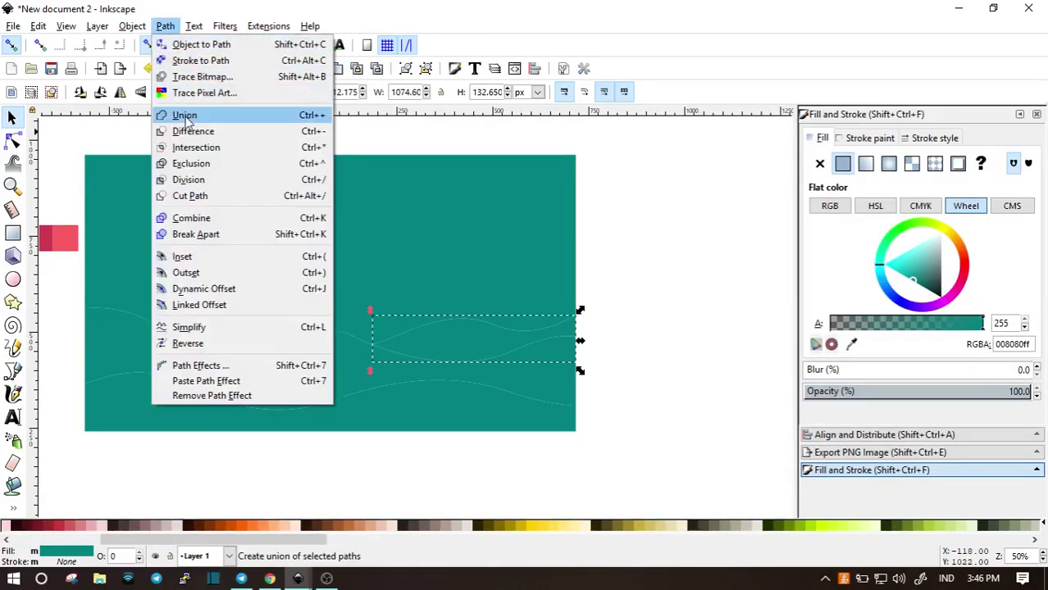
click(186, 116)
click(638, 276)
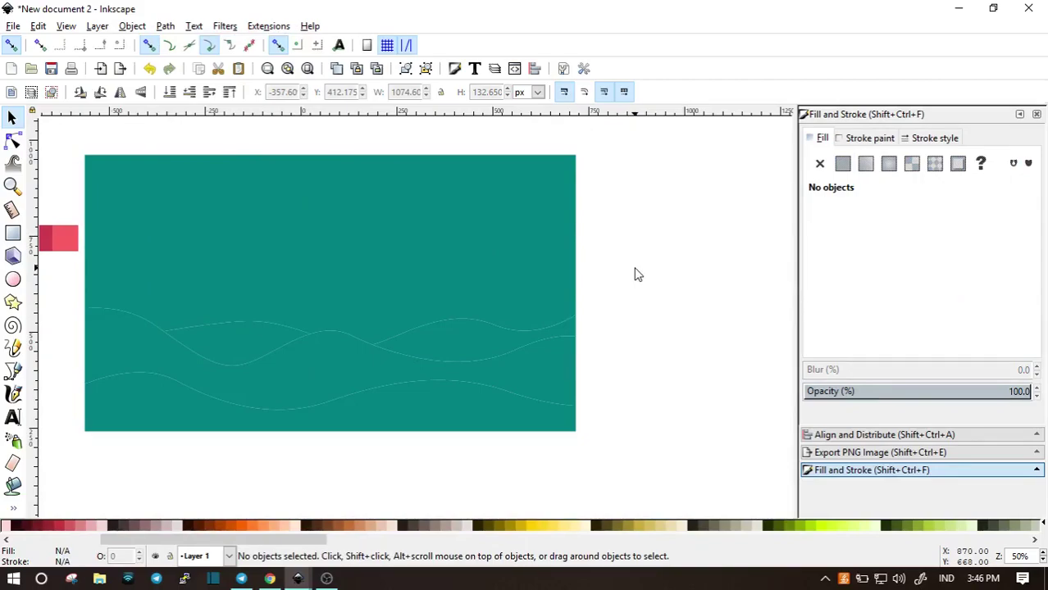
Fill the lowest wave with the palette's darkest maroon and the wave above it with the second palette colour.
drag(341, 257, 472, 271)
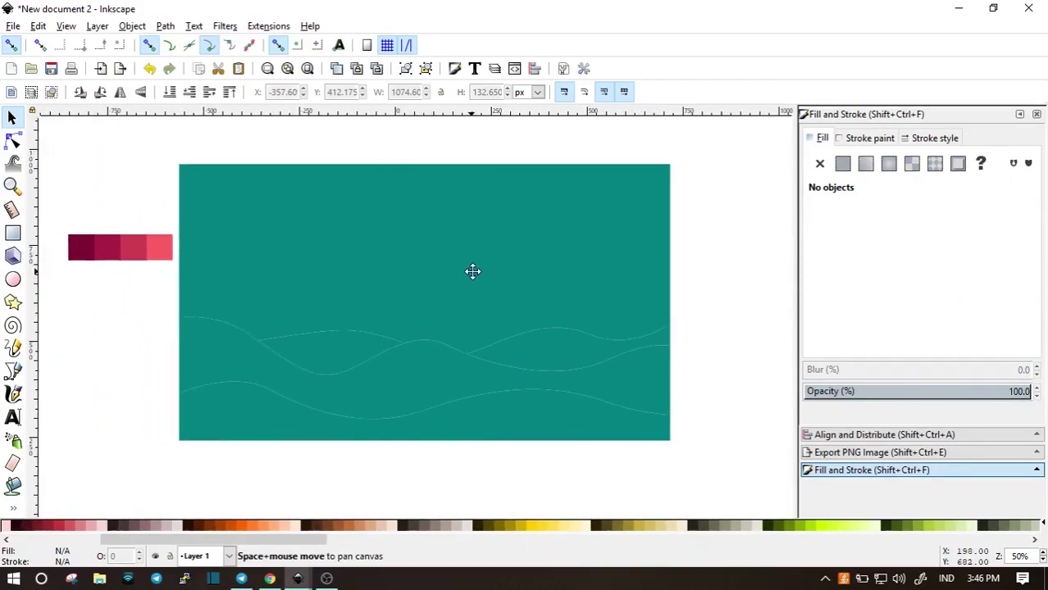
click(464, 428)
click(852, 343)
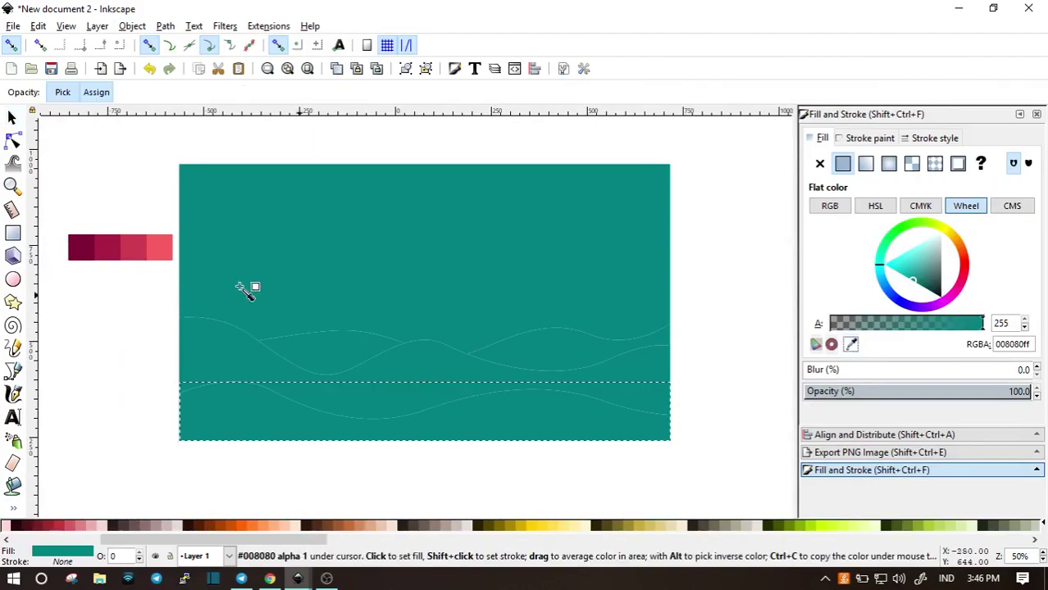
click(92, 251)
click(436, 367)
click(851, 344)
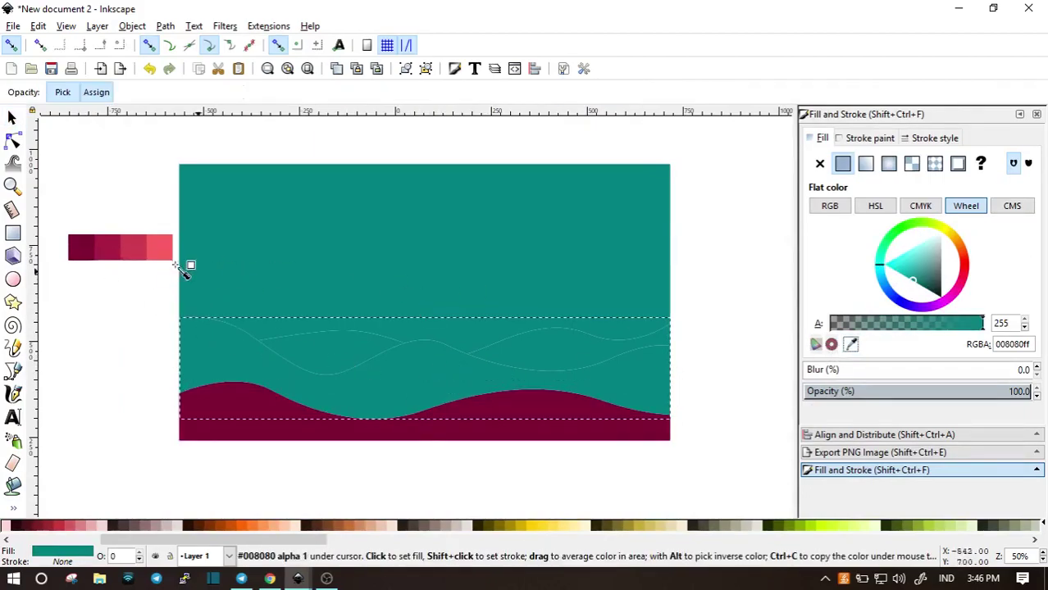
click(121, 251)
Fill the united background hills with the third palette colour, d24051.
click(338, 334)
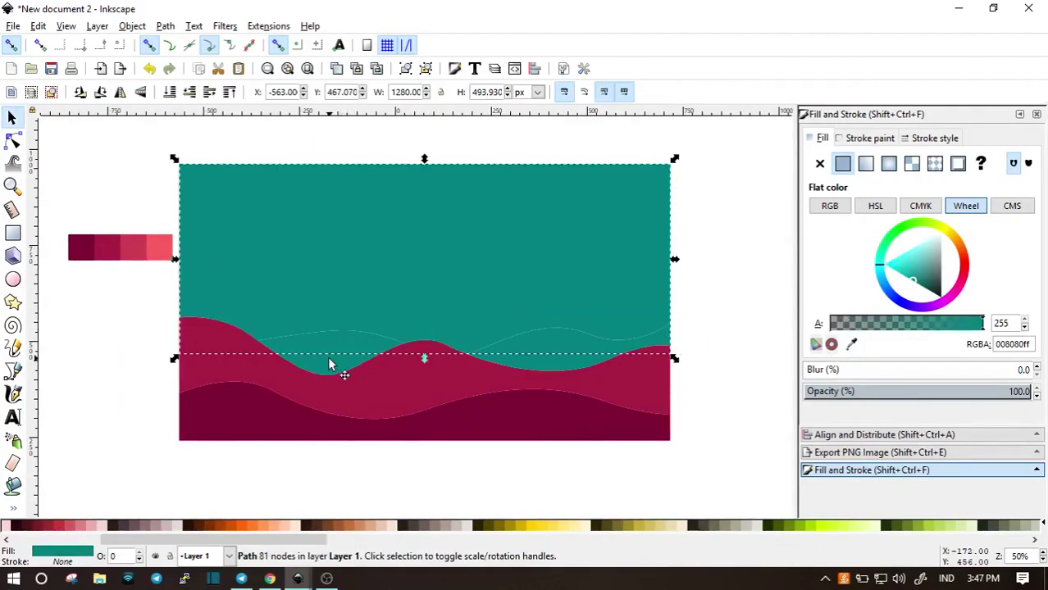
click(328, 364)
click(851, 343)
click(141, 255)
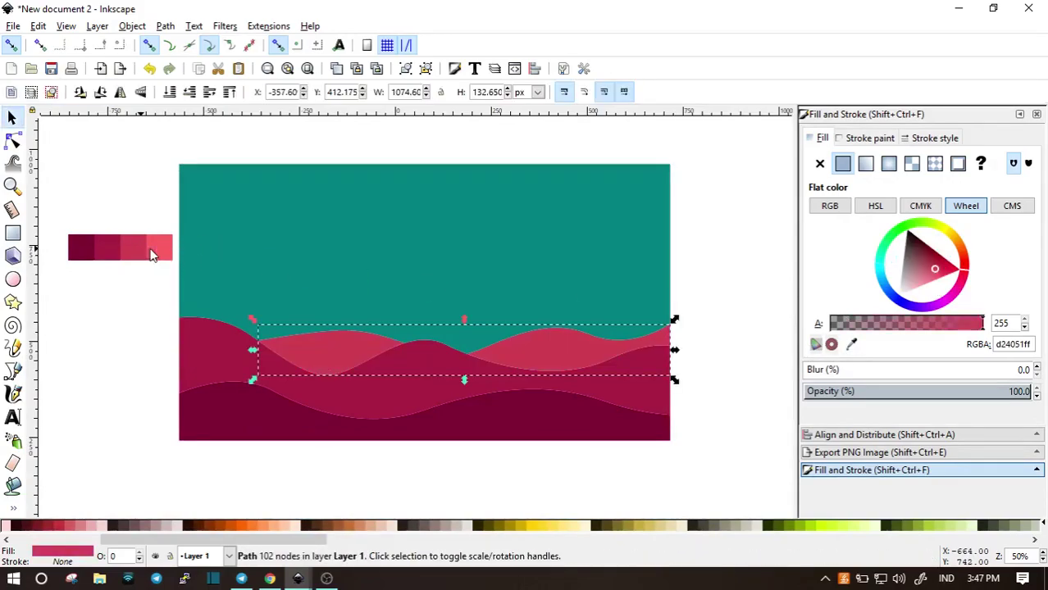
Fill the sky area with the palette's coral fb6061 at full alpha.
click(537, 251)
click(851, 344)
drag(177, 263, 167, 257)
click(851, 344)
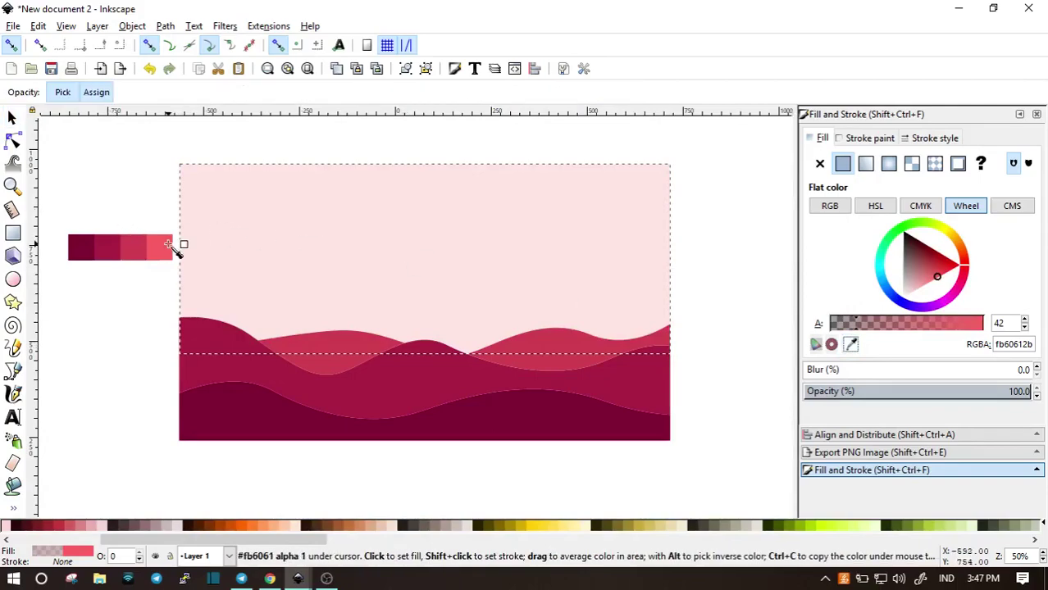
click(169, 246)
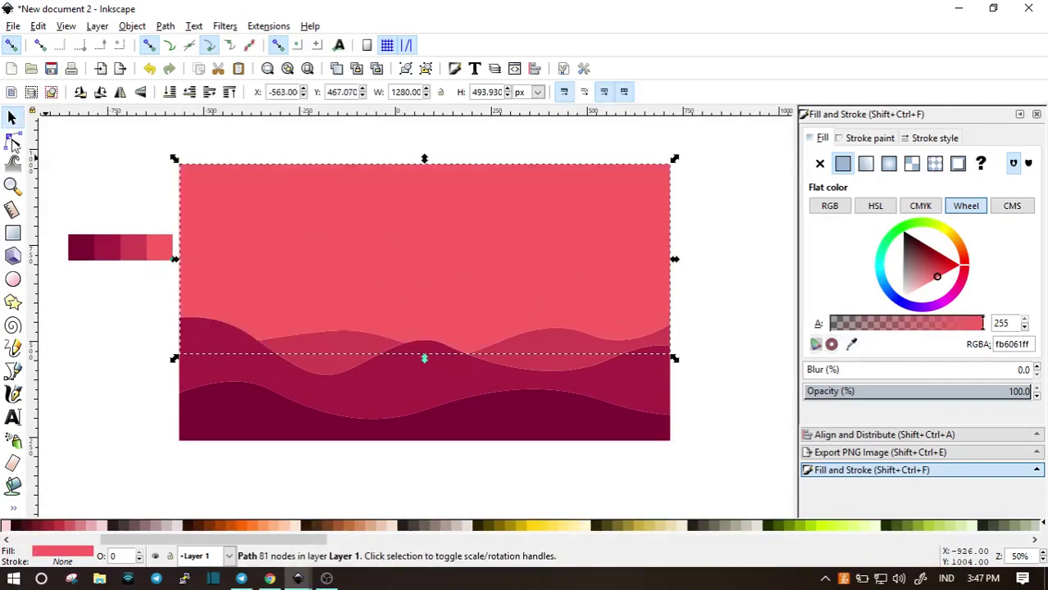
click(82, 157)
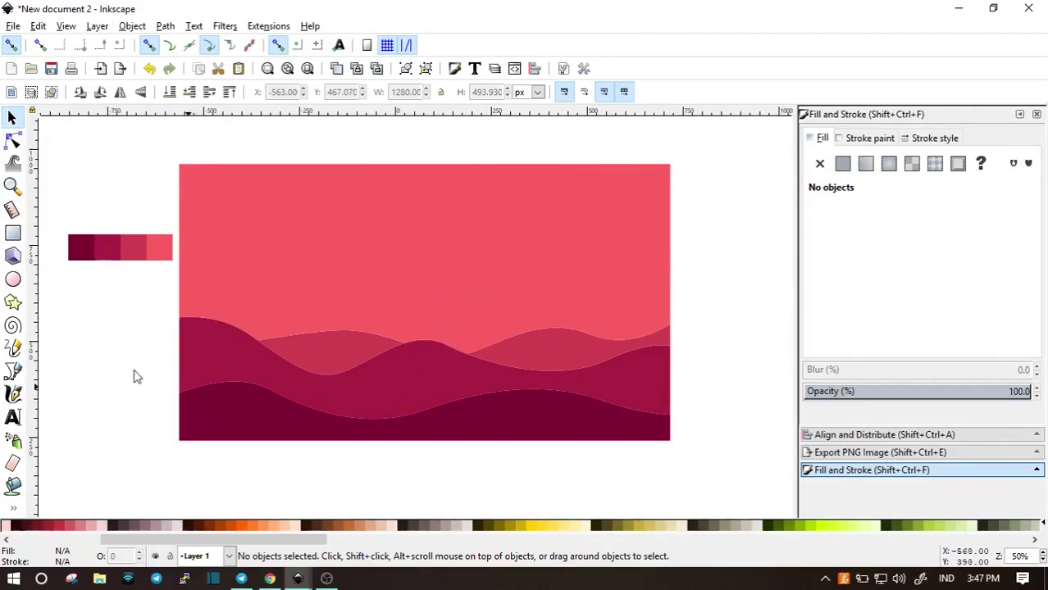
Draw a circle 480 px in diameter over the middle of the hills and fill it white.
click(14, 280)
mouse_move(328, 246)
mouse_down()
mouse_move(494, 419)
mouse_move(525, 432)
mouse_up()
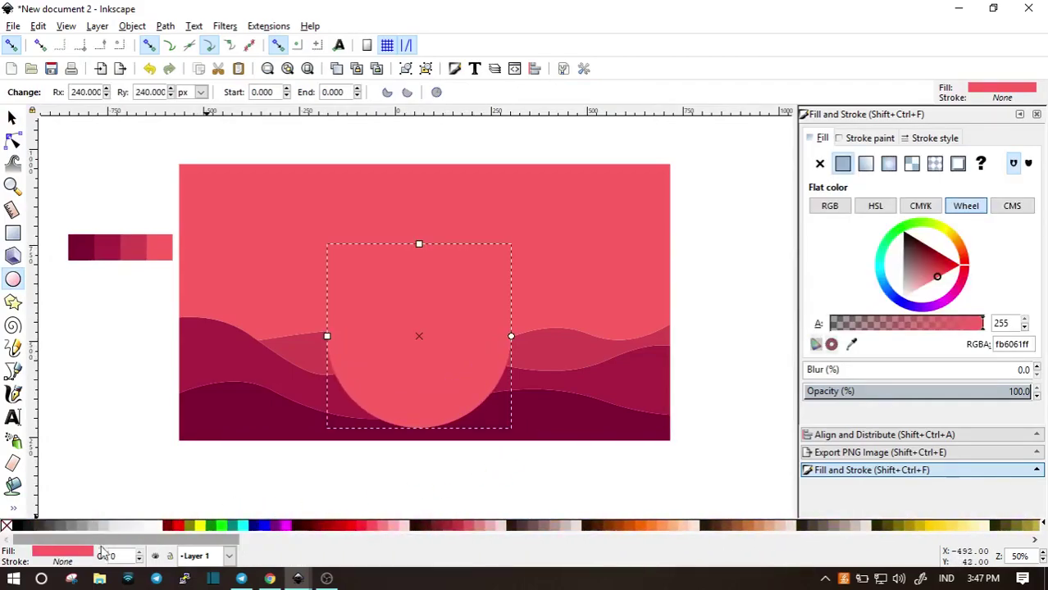
click(156, 526)
click(11, 118)
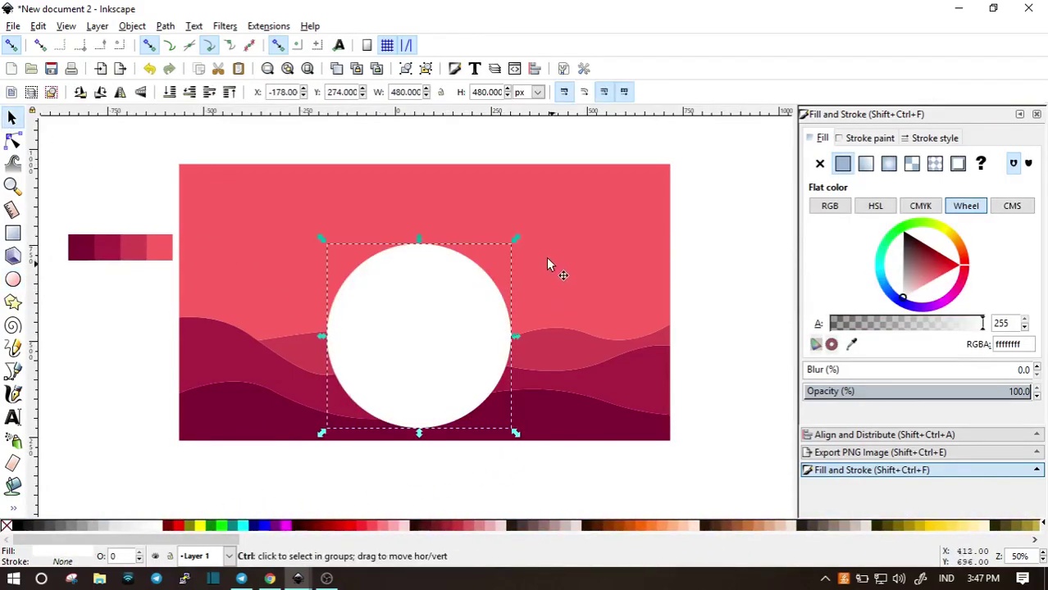
Enlarge the white circle to about 578 px in diameter and move it up to about X -242 px, Y 338 px.
drag(516, 240, 584, 202)
drag(453, 279, 432, 258)
Make the large white circle translucent by setting its fill alpha to 100.
click(942, 328)
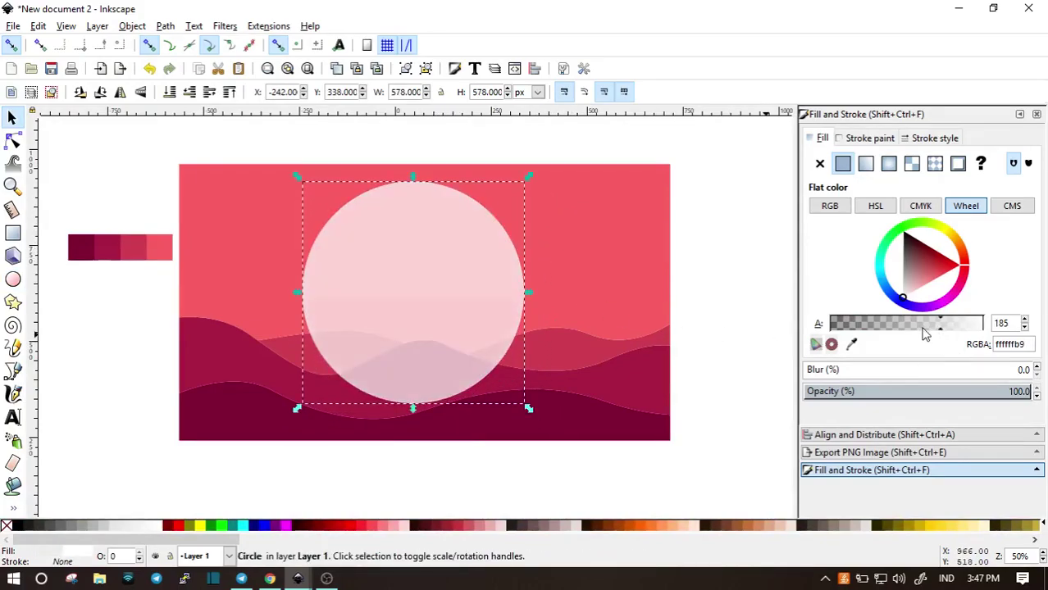
click(921, 327)
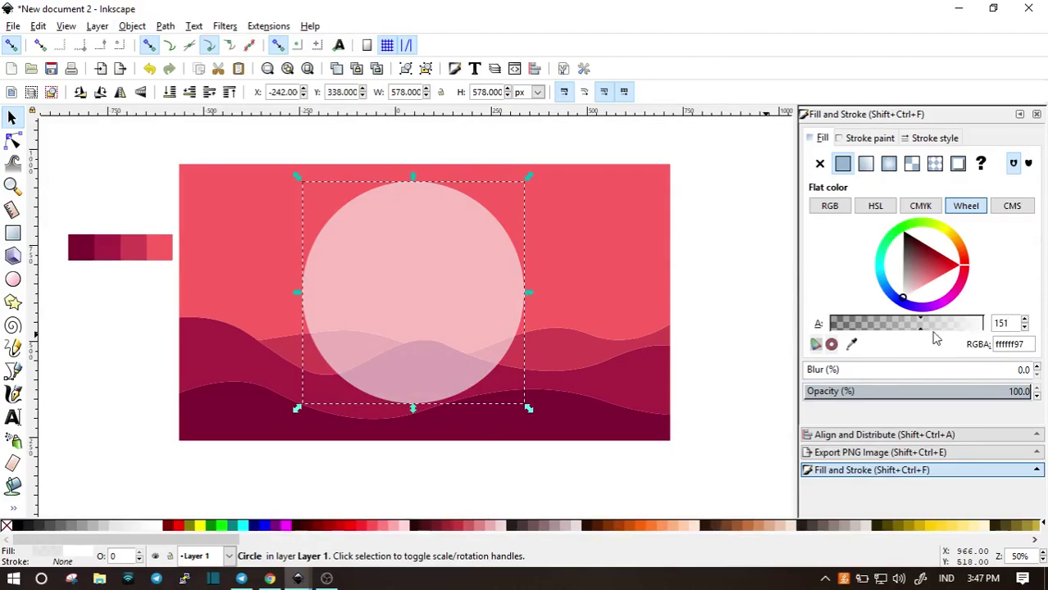
click(914, 327)
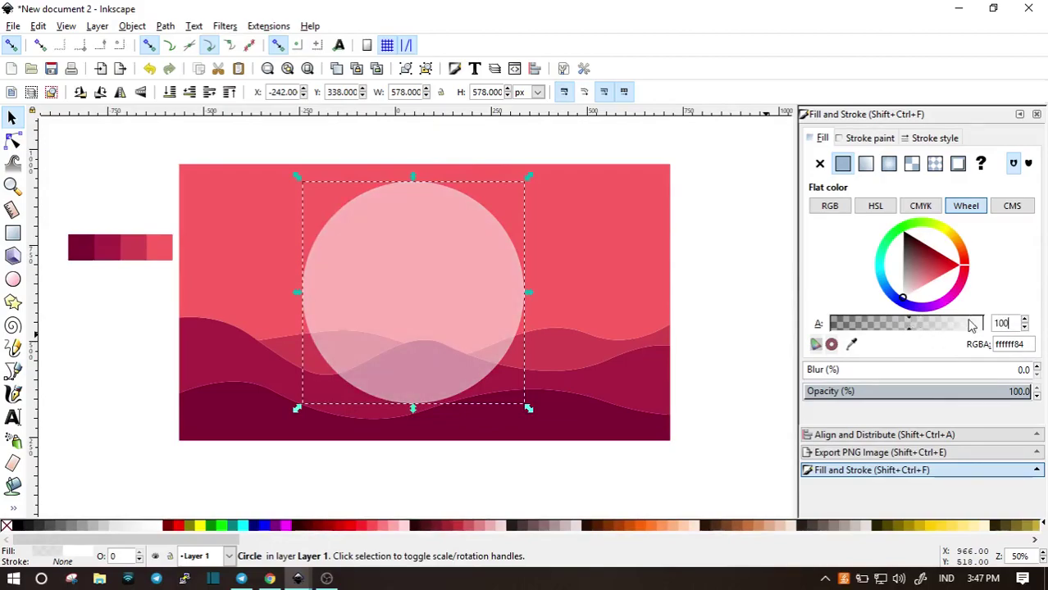
key(Return)
click(161, 168)
Shrink the translucent circle to about 552 px in diameter and position it at about X -218 px, Y 336 px.
click(450, 251)
drag(450, 251, 454, 251)
drag(533, 175, 523, 190)
drag(454, 246, 463, 253)
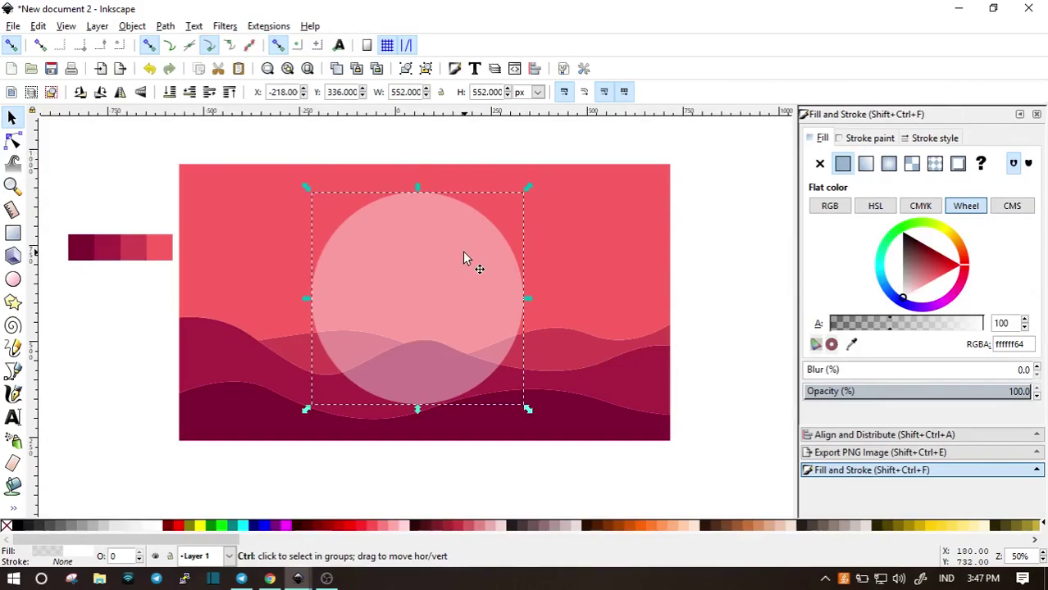
Duplicate the translucent circle, shrink the copy to about 396 px in diameter and place it inside the original.
key(ctrl+d)
drag(527, 192, 483, 252)
click(408, 292)
drag(393, 299, 423, 282)
shift+click(468, 223)
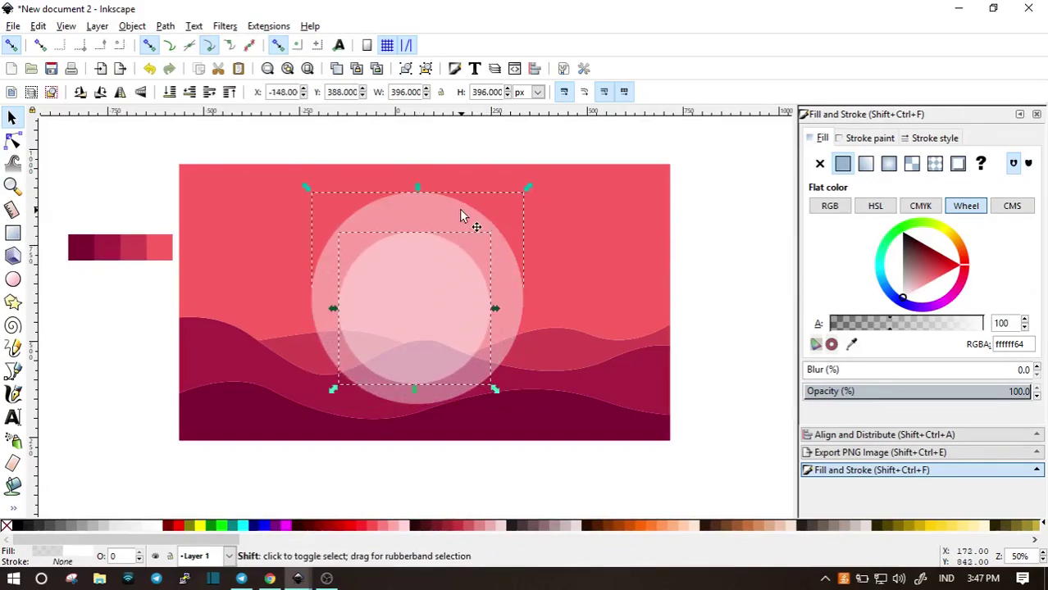
key(shift+ctrl+a)
click(628, 304)
Duplicate the inner circle, shrink the copy to about 296 px in diameter and set its fill alpha to 255.
click(443, 300)
drag(494, 228, 460, 283)
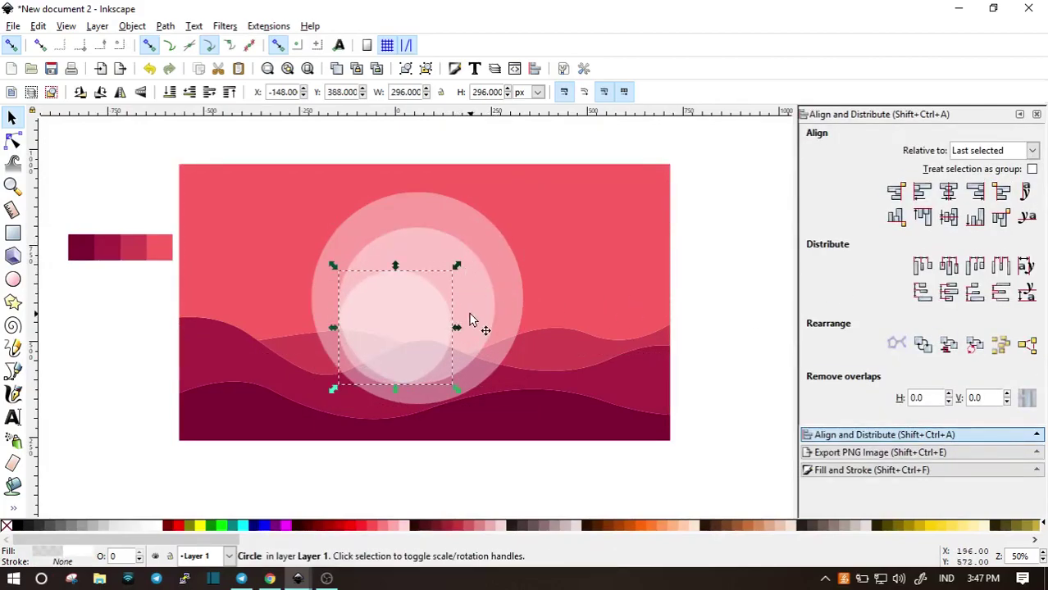
click(861, 471)
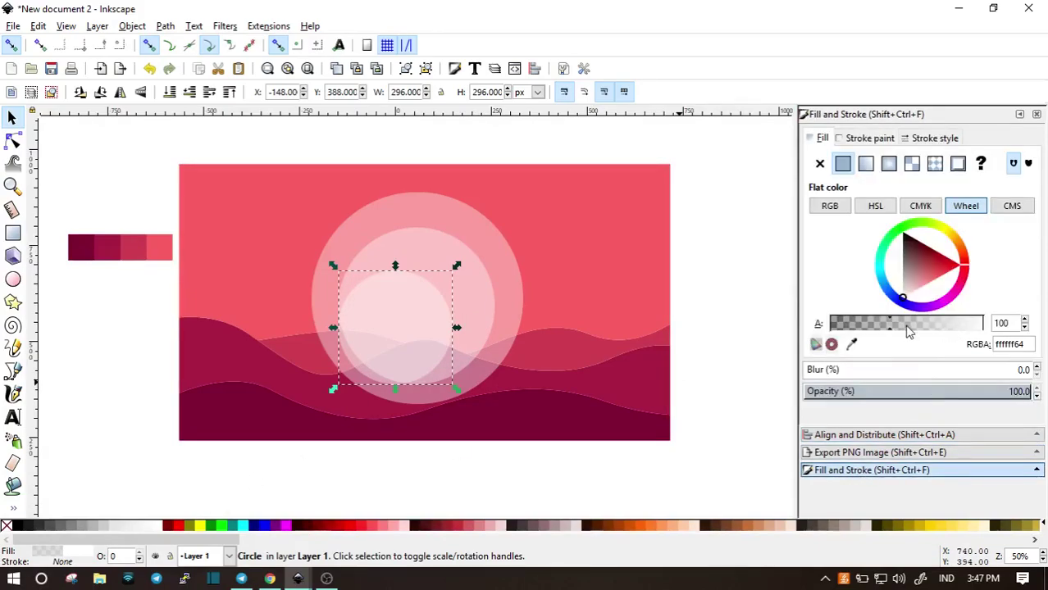
drag(932, 332, 1046, 327)
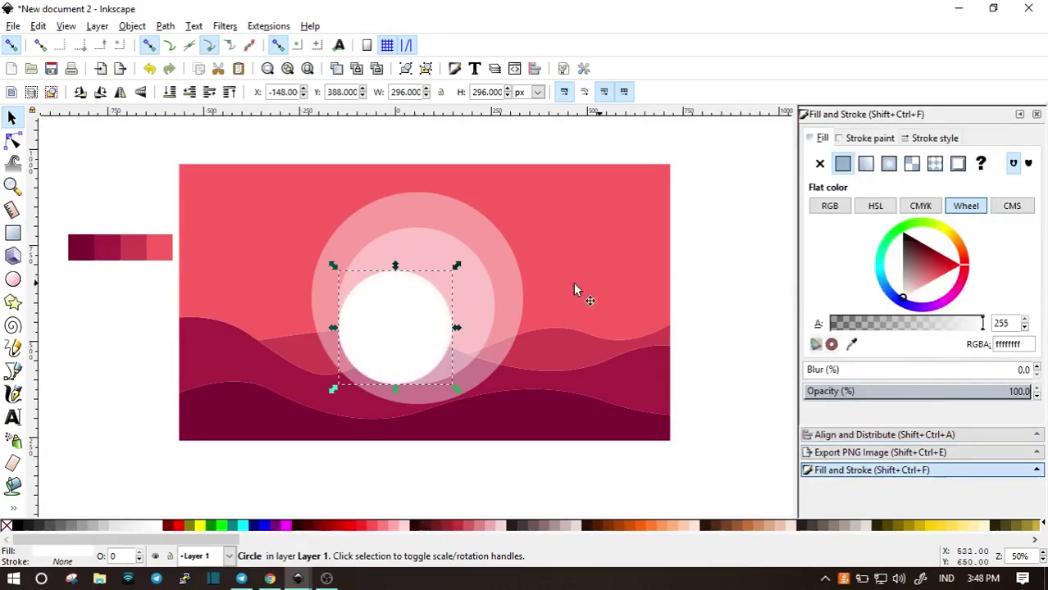
Center all three circles horizontally and vertically on the outermost one.
shift+click(479, 280)
shift+click(512, 273)
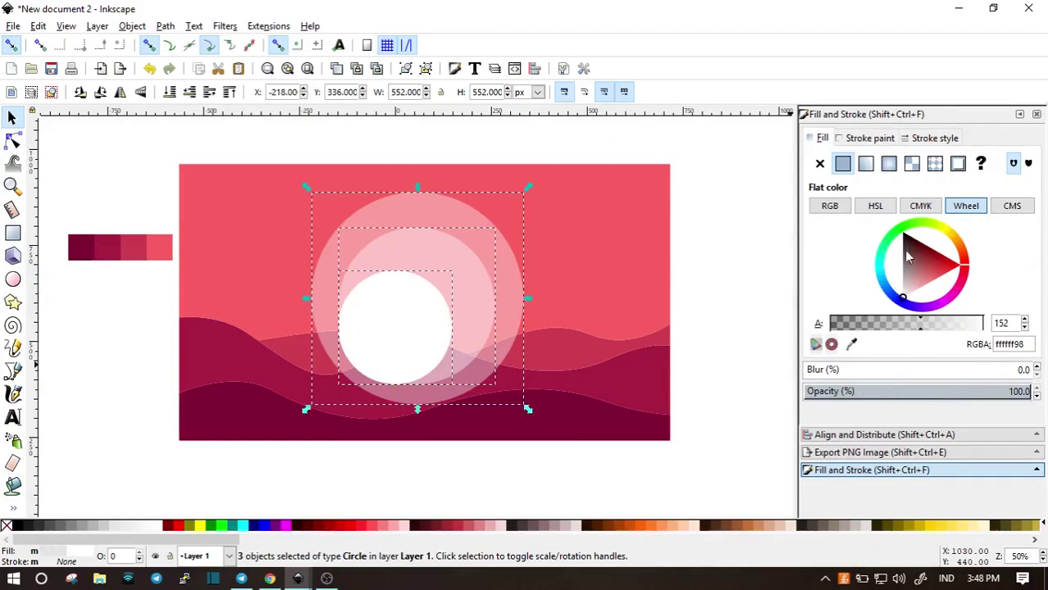
click(884, 434)
click(948, 191)
click(948, 217)
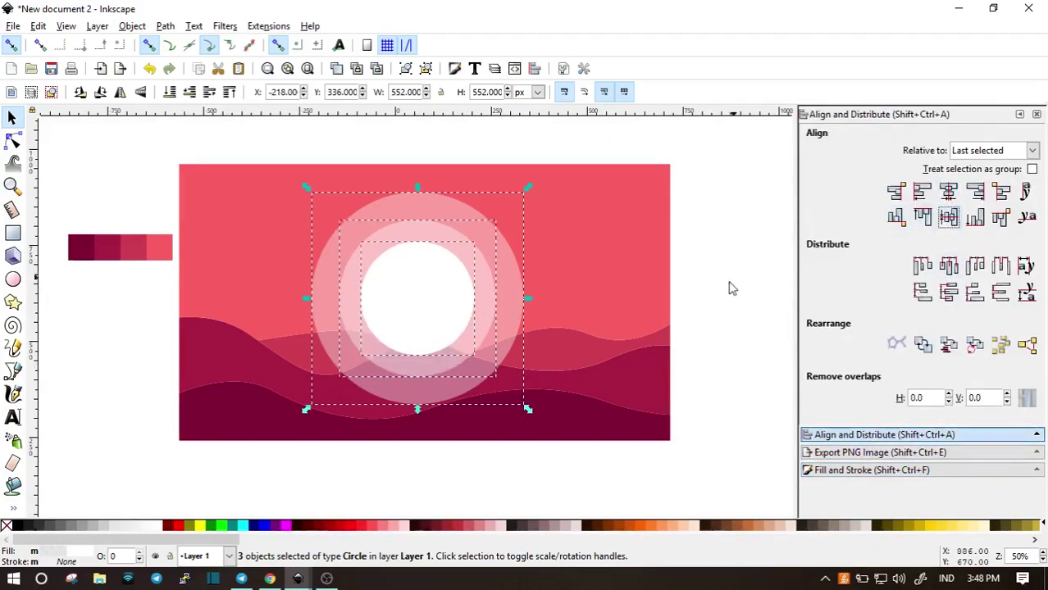
click(727, 346)
Reduce the outermost circle to about 536 px in diameter and center all three circles on each other again.
click(497, 252)
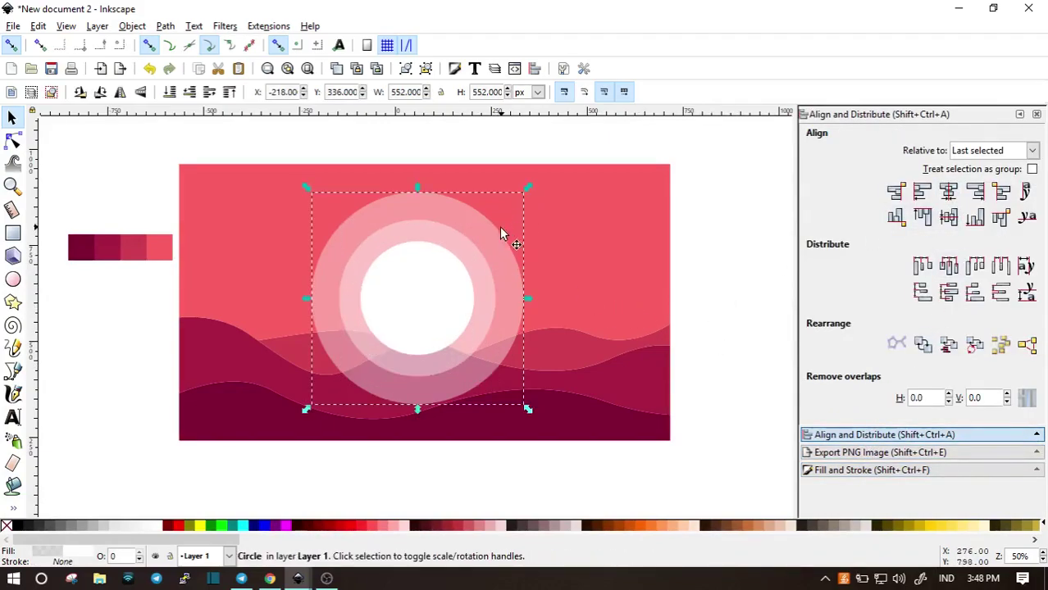
drag(527, 191, 524, 199)
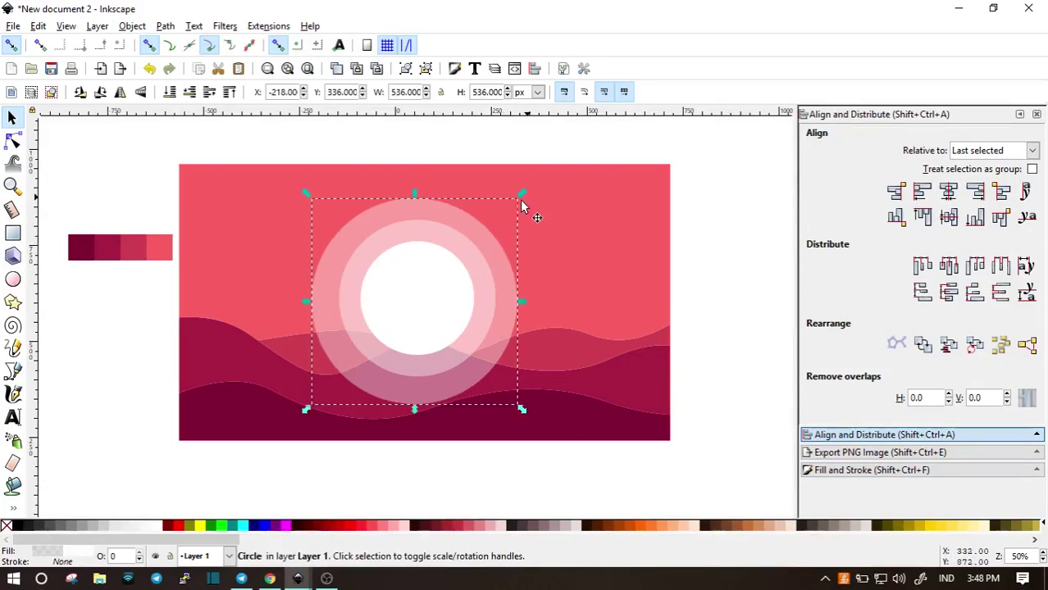
shift+click(480, 264)
shift+click(450, 284)
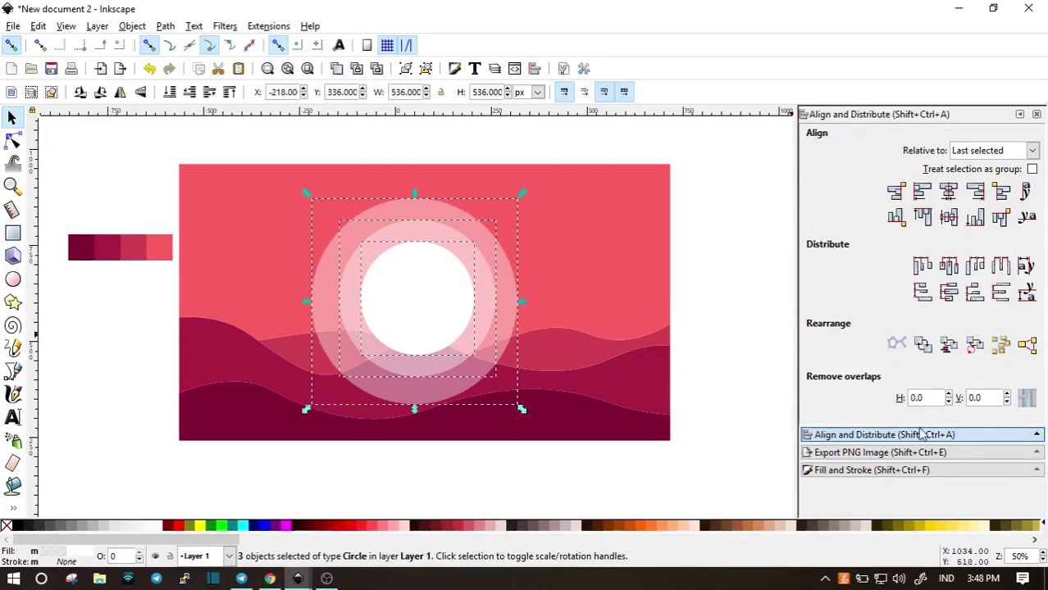
key(ctrl+shift+f)
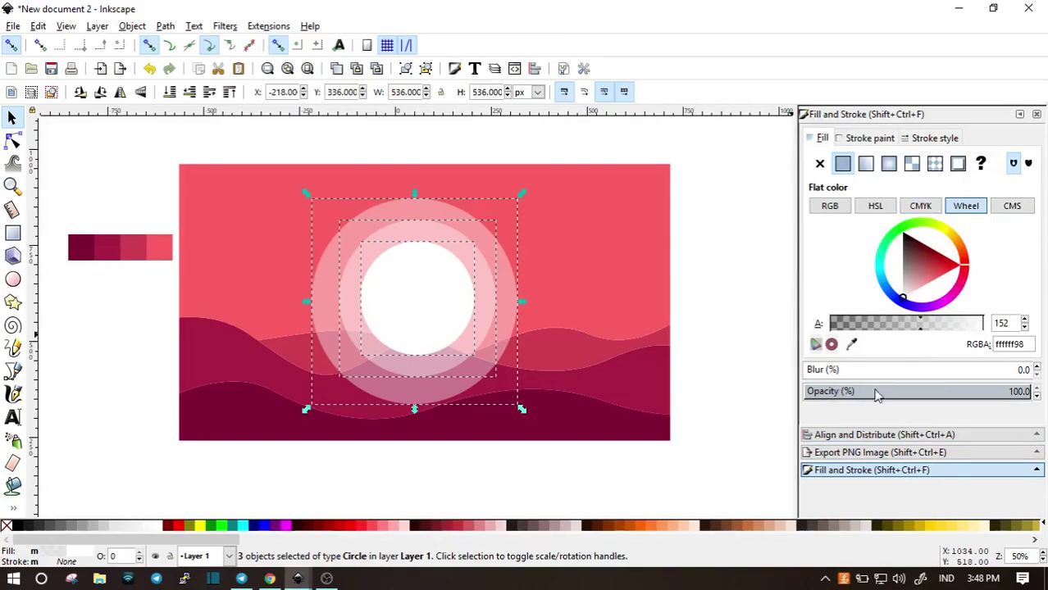
click(861, 434)
click(948, 217)
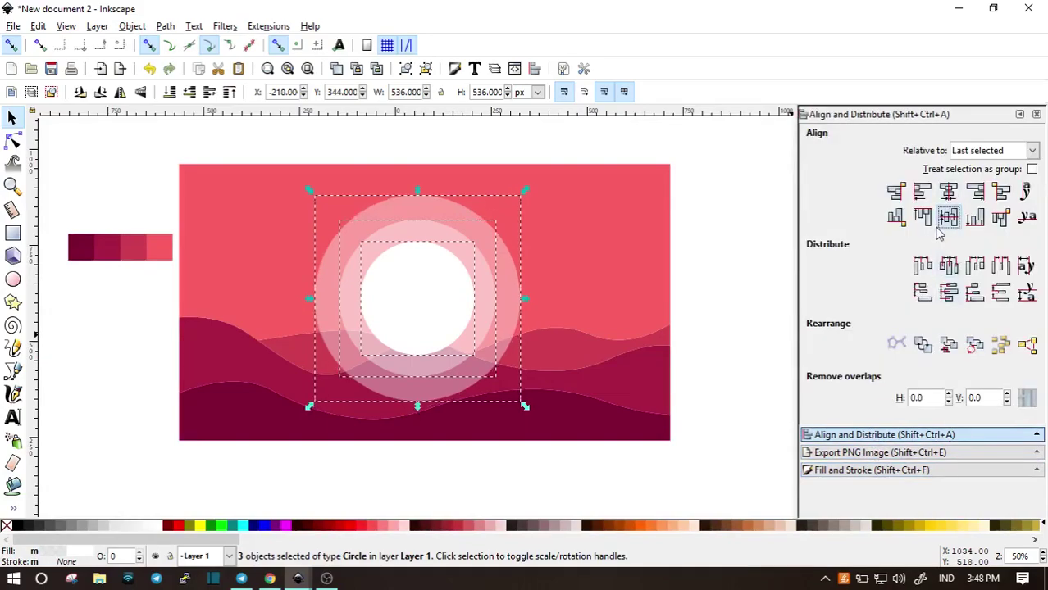
click(748, 318)
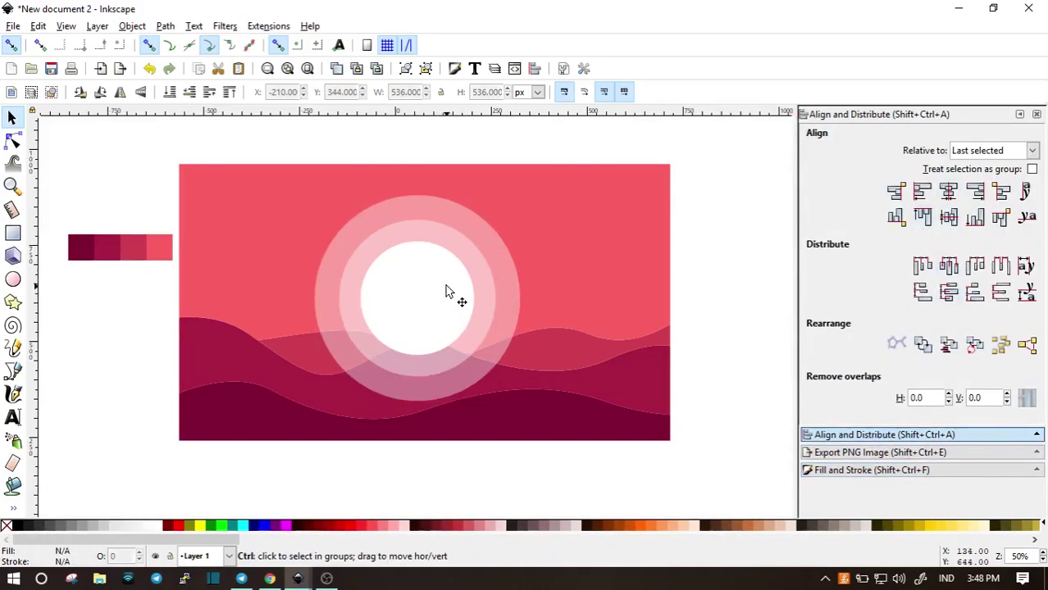
Move the three concentric circles down together to about Y 310 px.
drag(292, 139, 555, 471)
drag(438, 306, 443, 326)
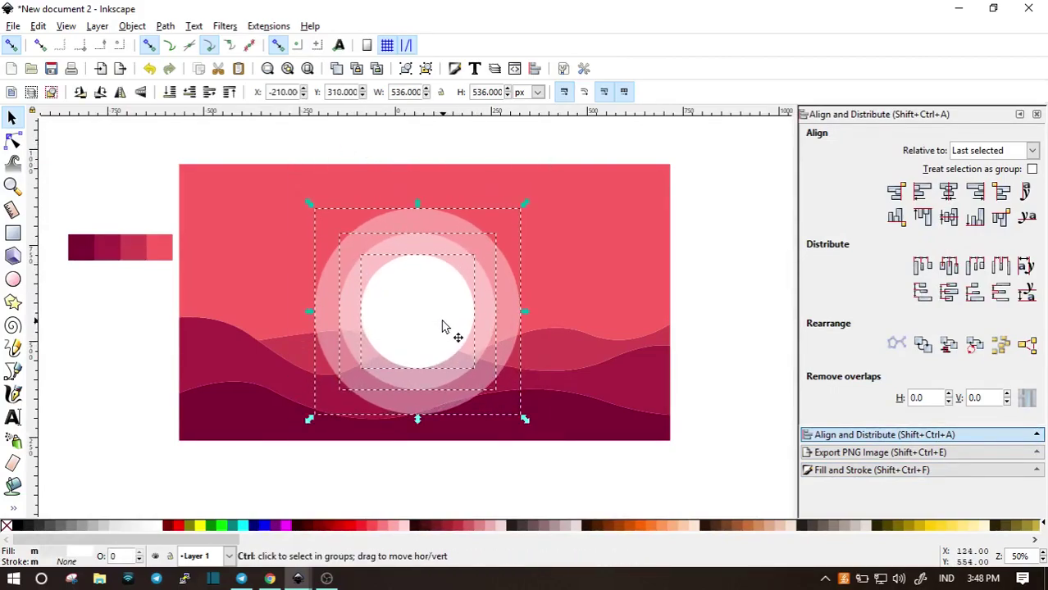
click(781, 391)
scroll(471, 312, up, 1)
scroll(551, 292, down, 2)
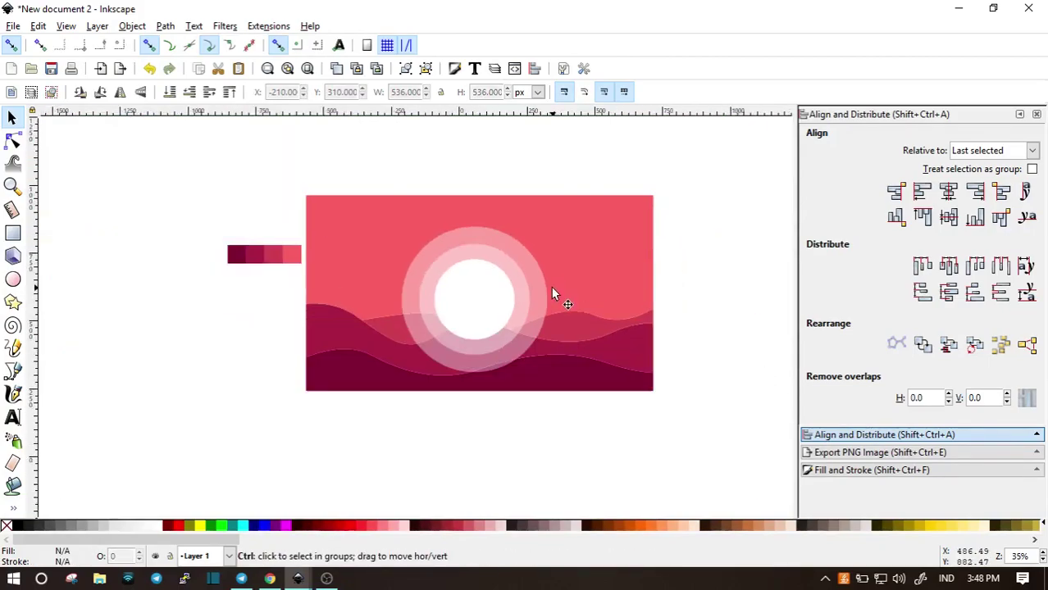
Trim the solid white sun to the hills' outline by intersecting it with a duplicate of the sky shape.
click(622, 246)
right_click(611, 236)
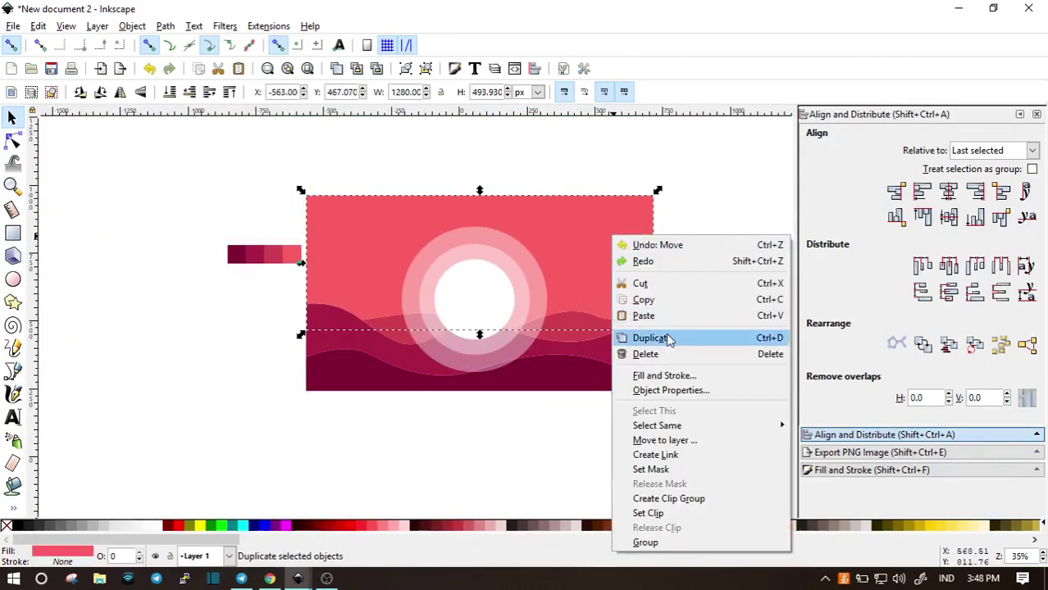
click(668, 339)
shift+click(487, 341)
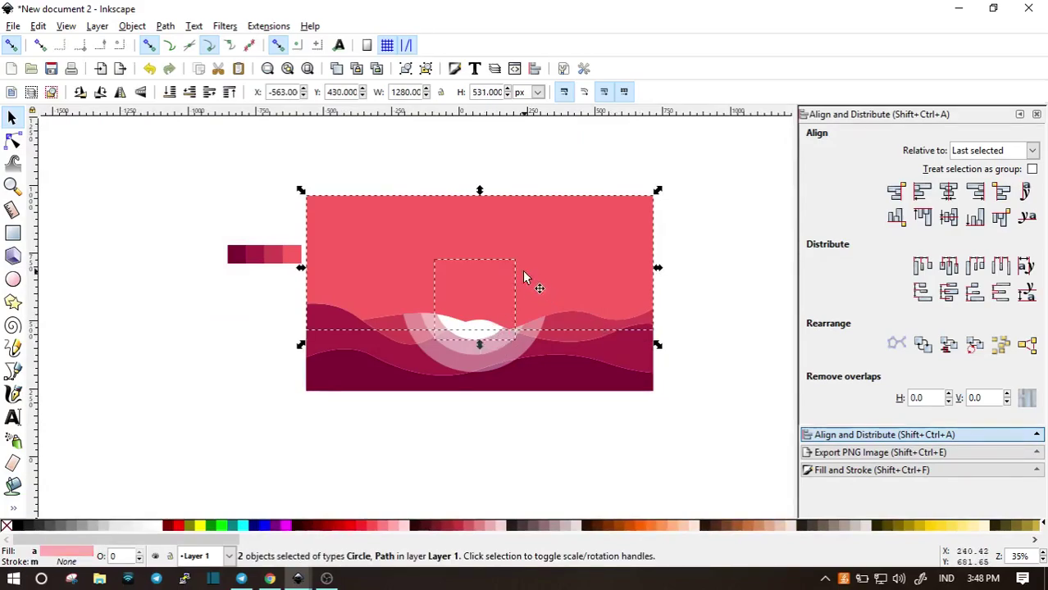
click(170, 27)
click(184, 150)
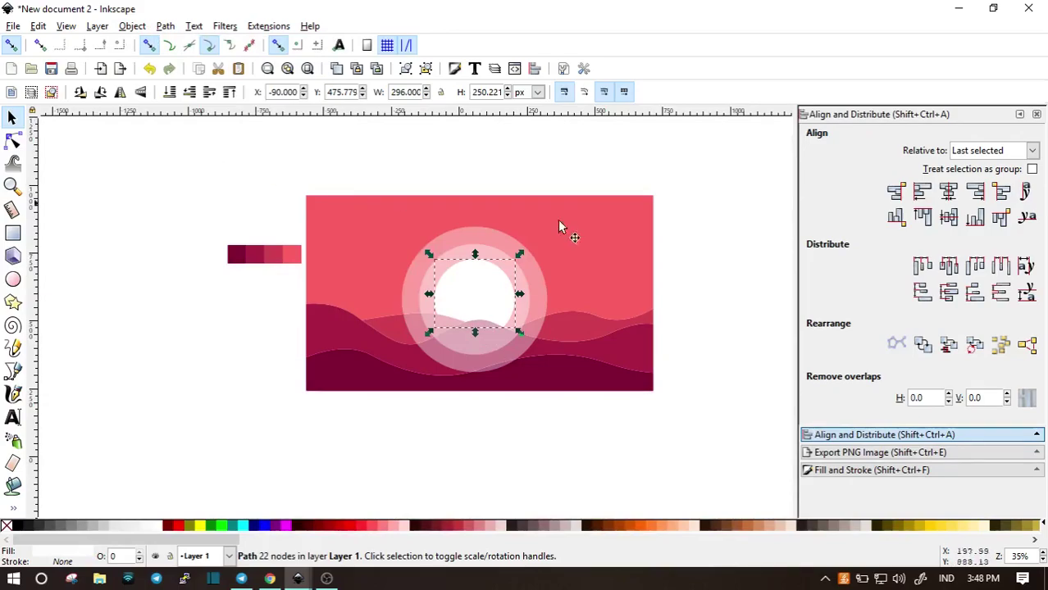
click(753, 250)
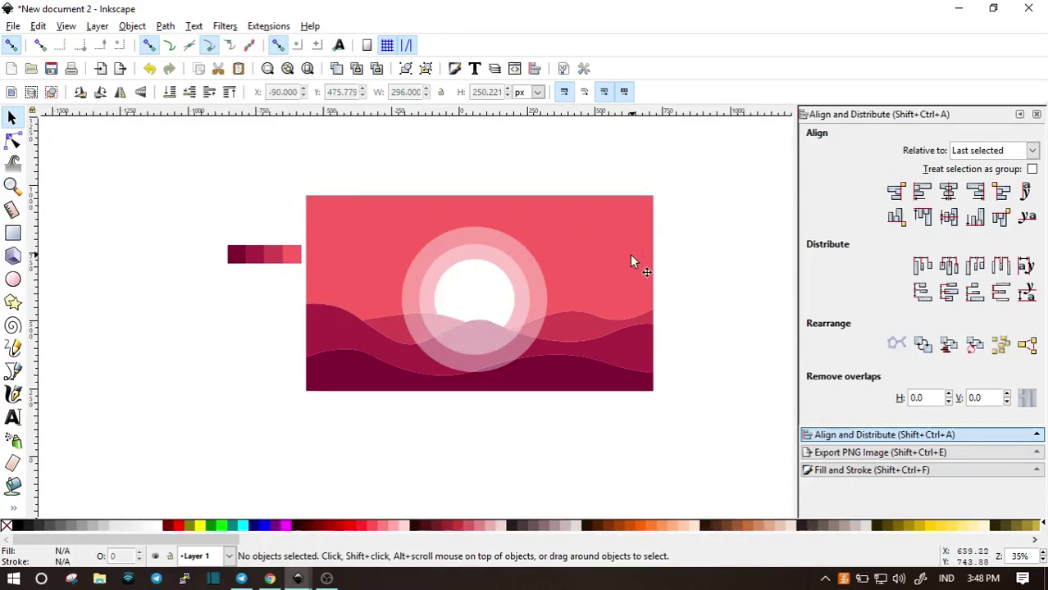
Duplicate the sky shape and intersect it with the middle translucent circle.
click(630, 255)
right_click(632, 257)
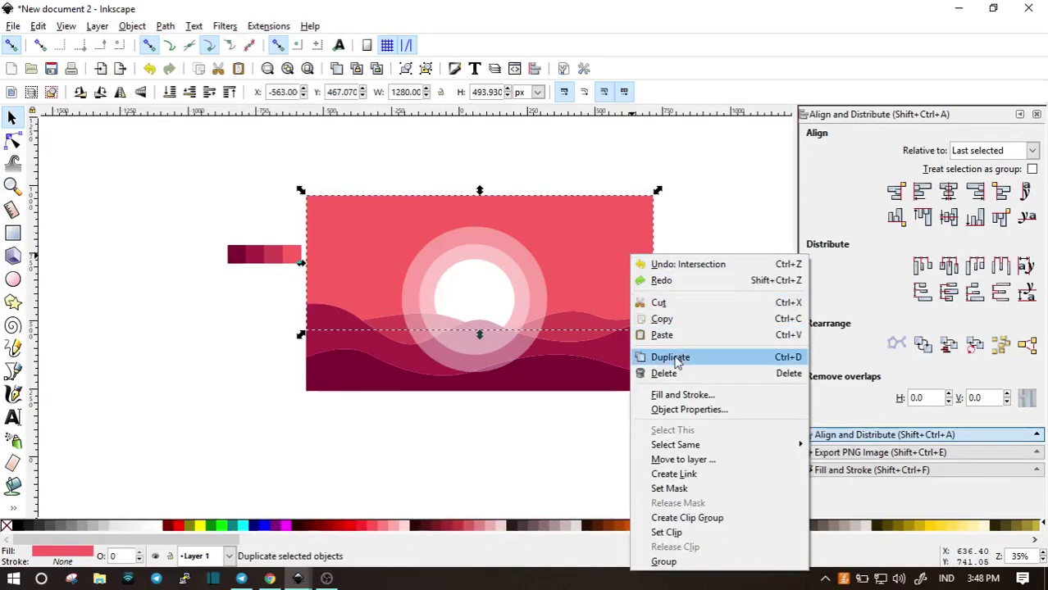
click(638, 356)
shift+click(474, 350)
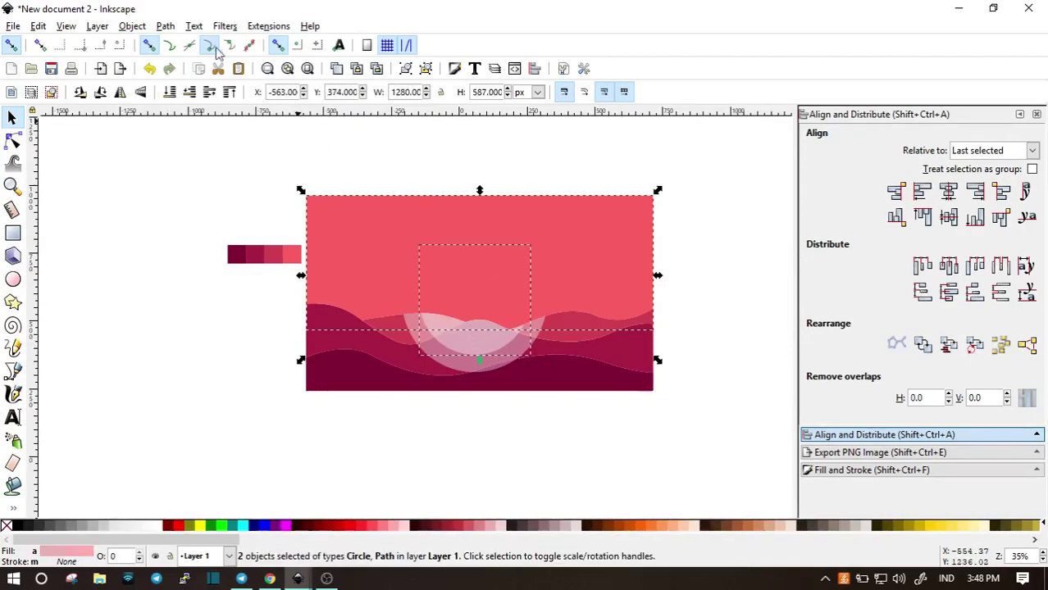
click(164, 26)
click(197, 148)
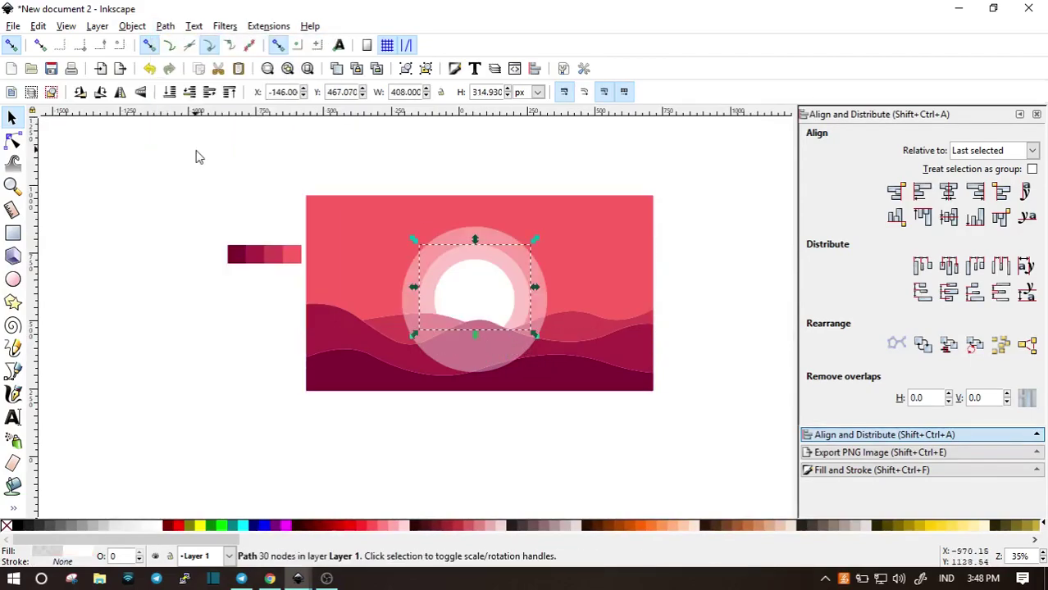
click(787, 248)
Intersect the outermost translucent circle with another duplicate of the sky shape to cut it off at the hills.
click(605, 237)
right_click(605, 238)
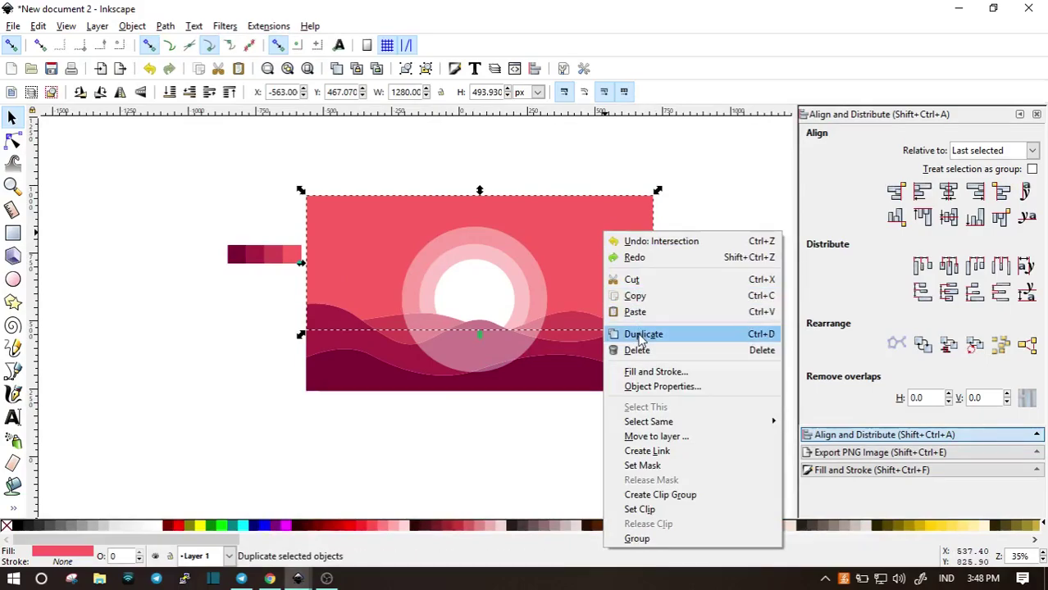
click(640, 333)
shift+click(514, 348)
click(165, 27)
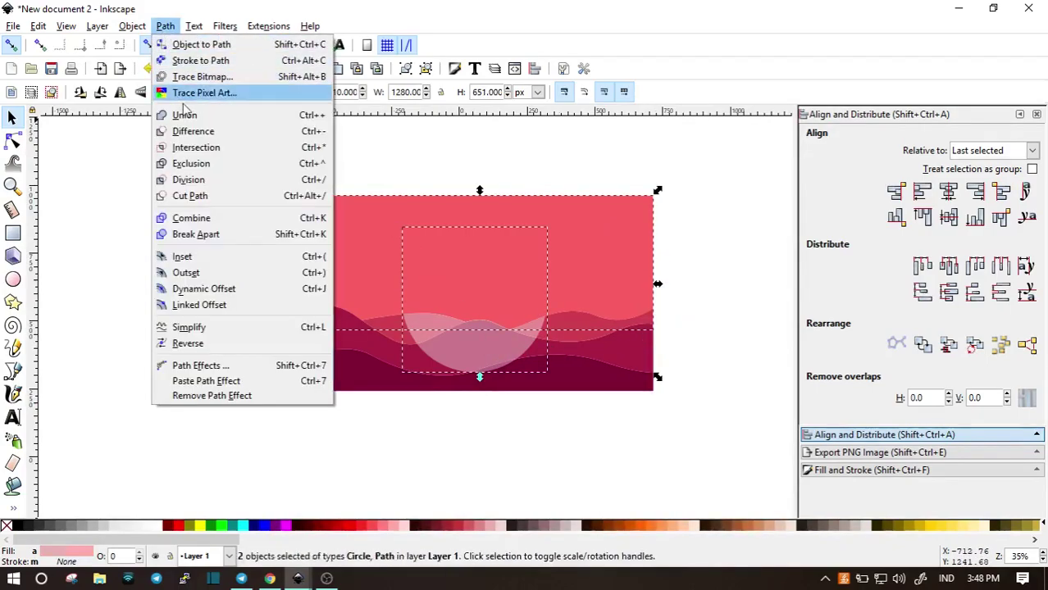
click(197, 147)
click(658, 283)
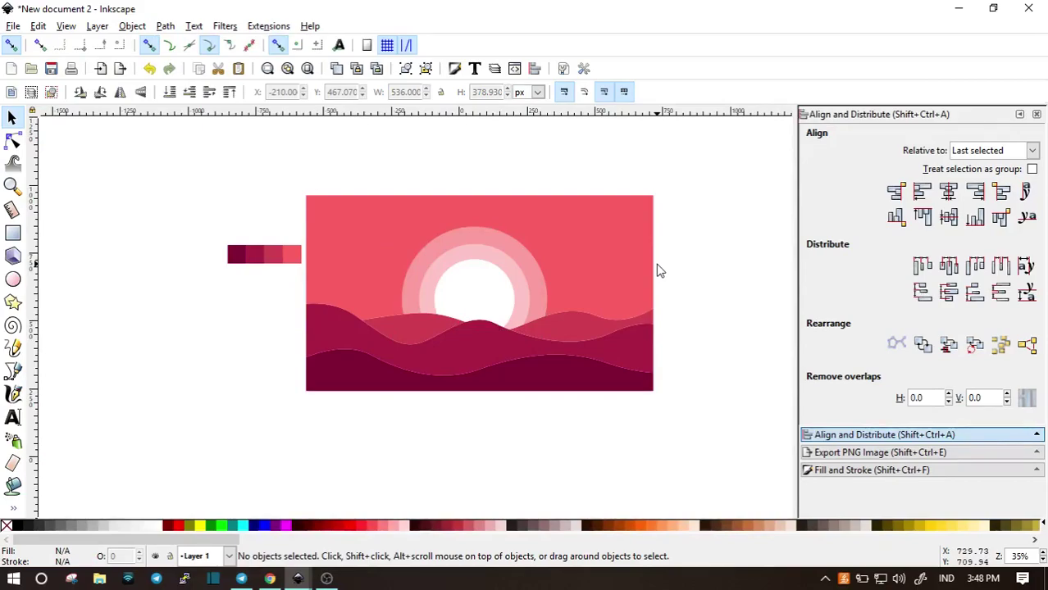
Draw a thin white rectangle about 8 × 118 px as a tree trunk on the left side of the front hill.
click(12, 233)
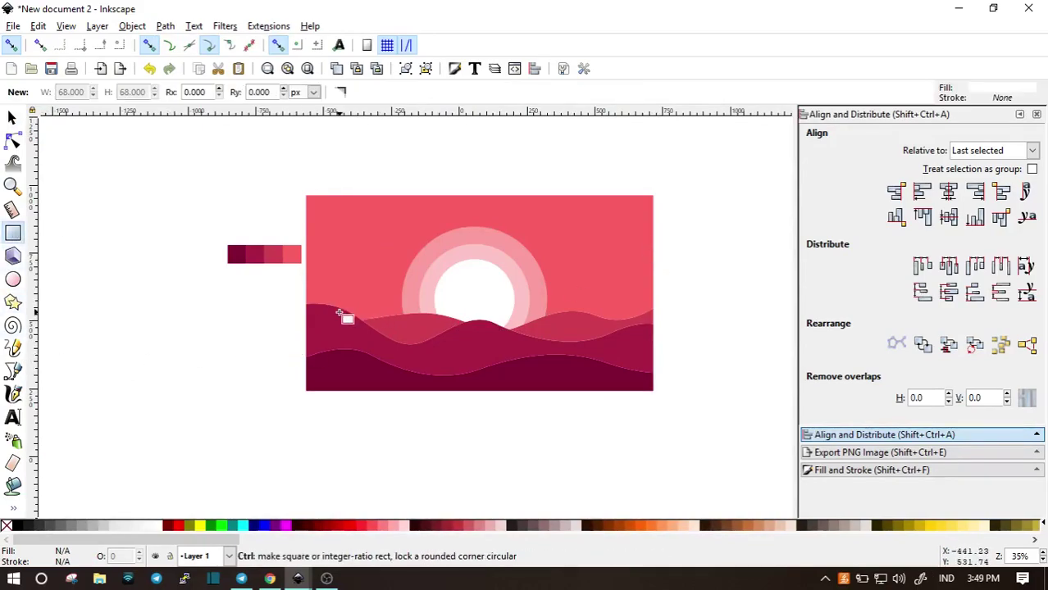
scroll(359, 340, up, 1)
mouse_move(342, 320)
mouse_down()
mouse_move(349, 370)
mouse_move(342, 365)
mouse_up()
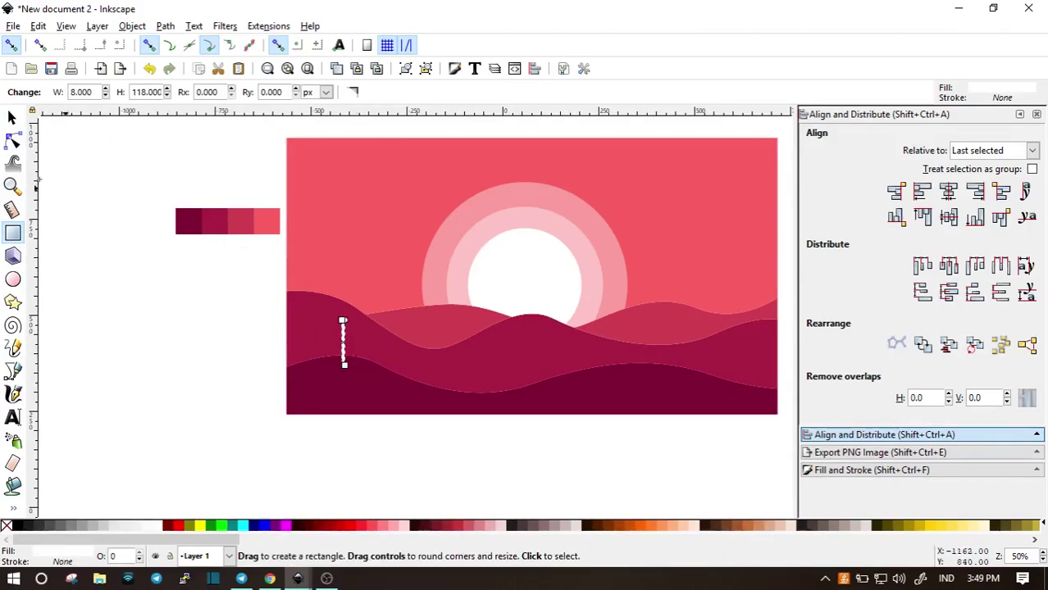
Draw a white foliage circle over the top of the trunk and shrink it to about 111 px in diameter.
click(13, 277)
drag(317, 291, 371, 345)
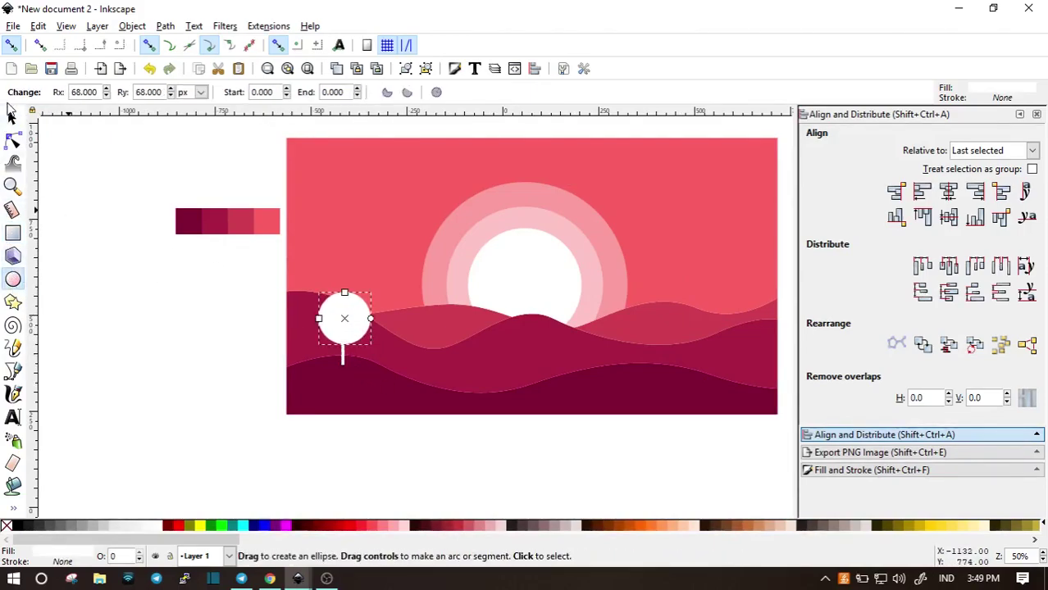
click(11, 114)
click(347, 299)
scroll(348, 303, up, 1)
scroll(350, 298, up, 1)
drag(392, 265, 376, 283)
Duplicate the foliage circle, placing a smaller copy so that it overlaps the top of the first one.
drag(351, 324, 348, 274)
key(ctrl+d)
drag(385, 225, 367, 239)
Center the two foliage circles and the trunk on a common vertical axis.
shift+click(360, 332)
shift+click(336, 410)
click(818, 470)
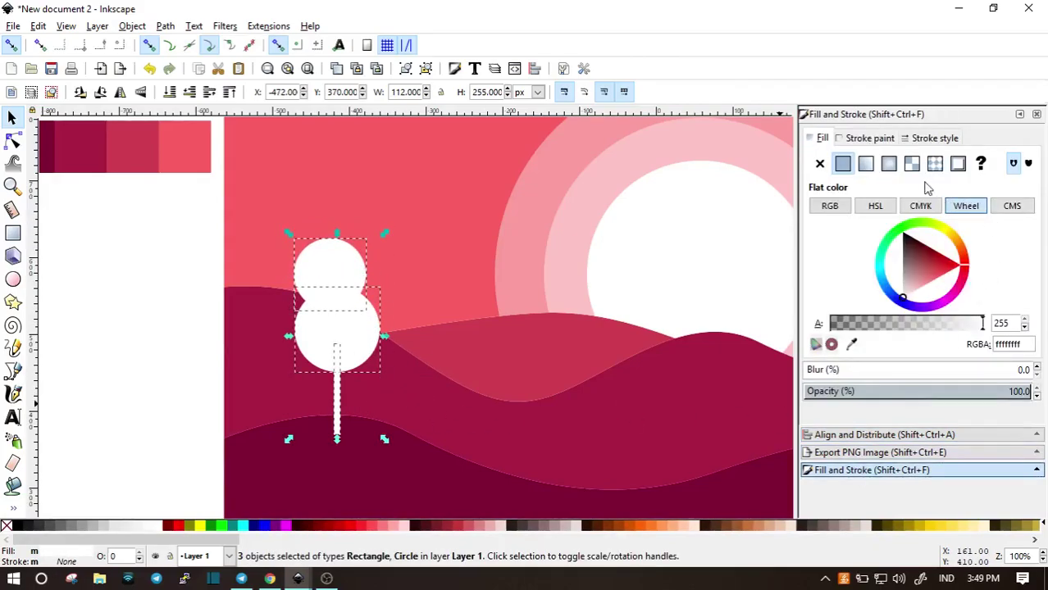
click(857, 435)
click(950, 191)
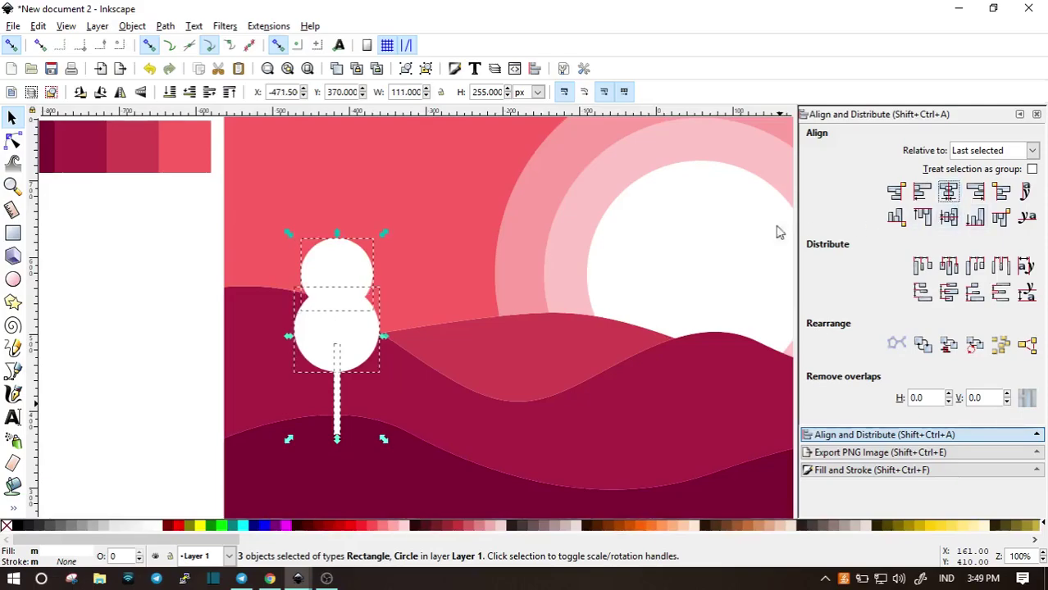
click(168, 460)
Duplicate the left tree's trunk and lower foliage circle, and place the copy on the right side of the front hill.
scroll(358, 382, down, 1)
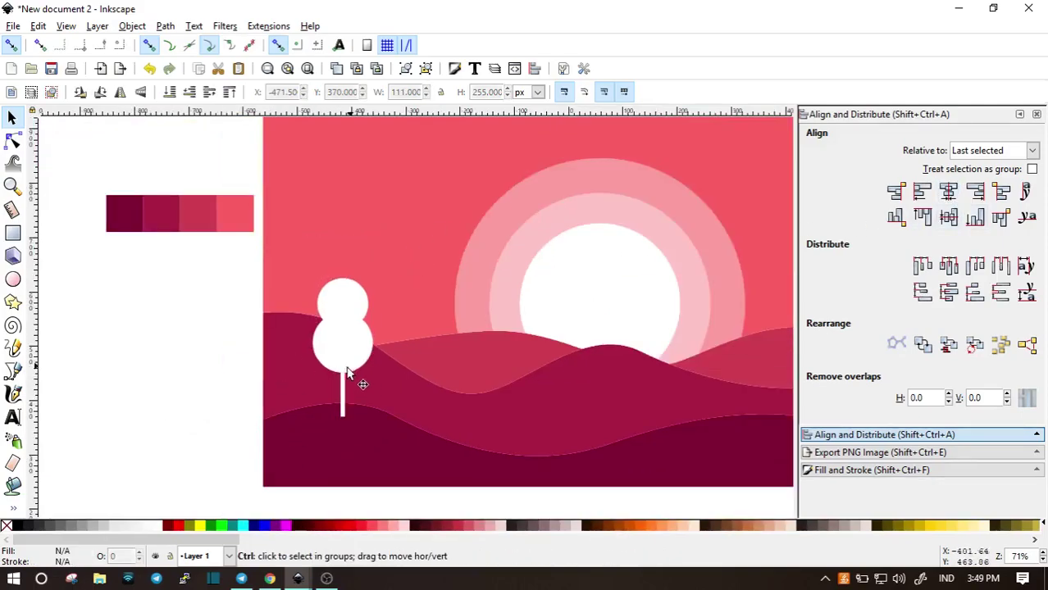
click(342, 400)
shift+click(365, 361)
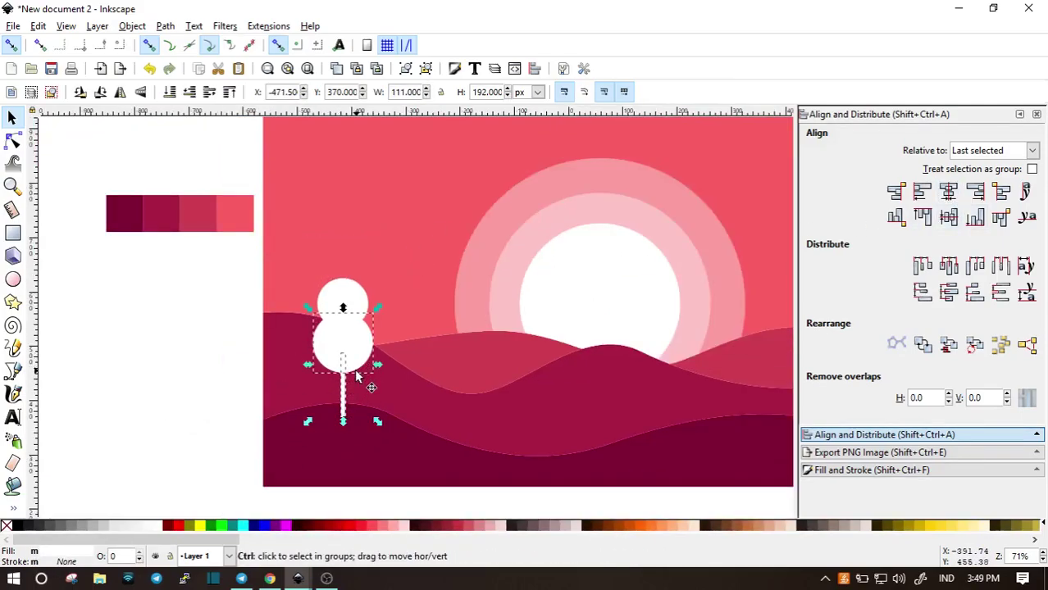
key(ctrl+d)
drag(363, 363, 527, 401)
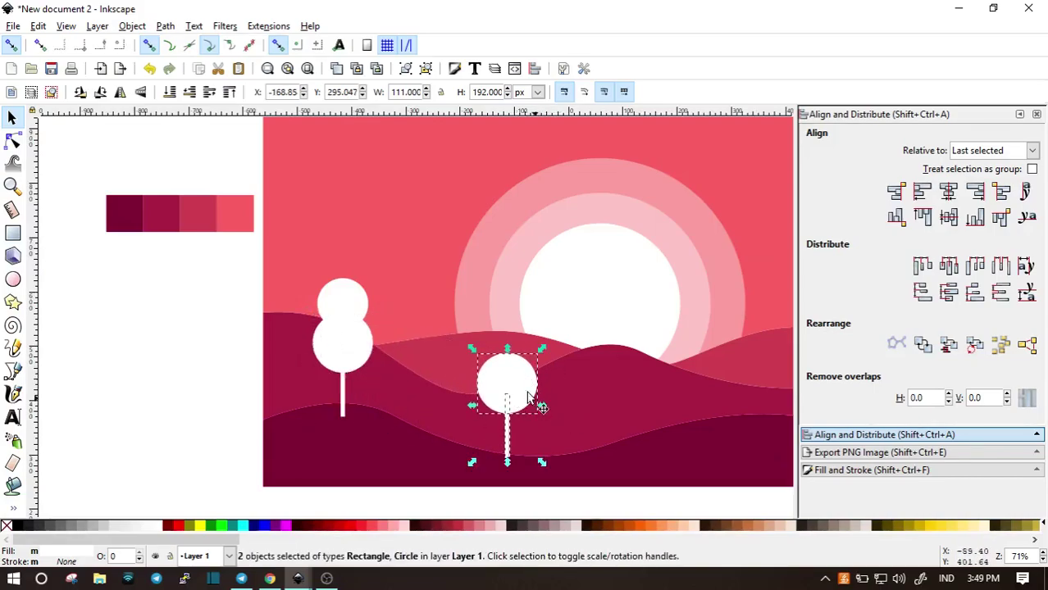
drag(561, 390, 606, 326)
Enlarge the right tree's foliage circle to about 127 px in diameter, keeping it over the top of the trunk.
drag(603, 281, 616, 266)
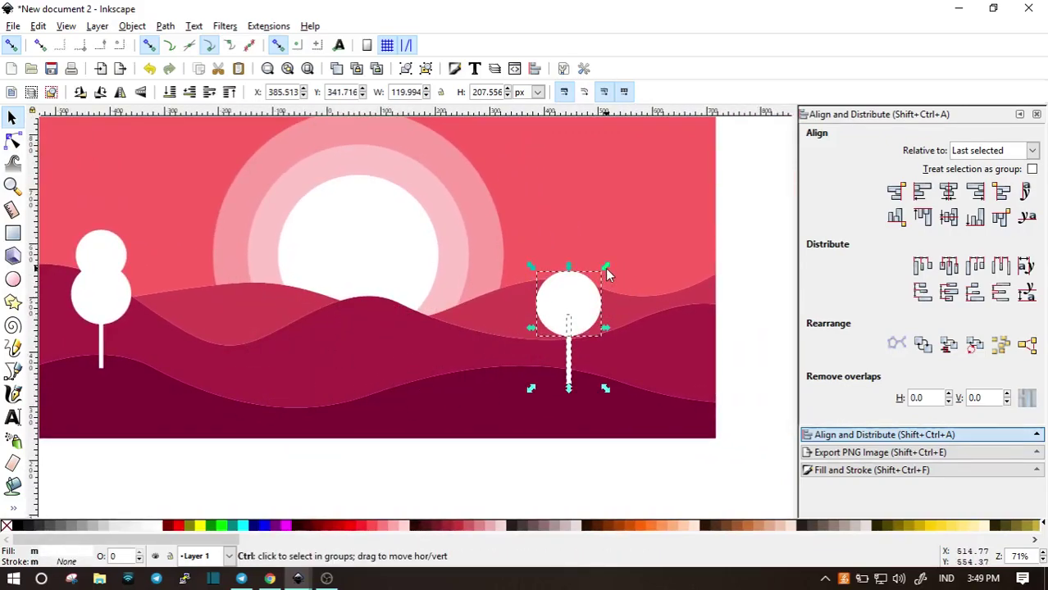
key(ctrl+z)
click(730, 427)
click(562, 316)
drag(601, 273, 612, 264)
drag(578, 308, 580, 308)
shift+click(565, 361)
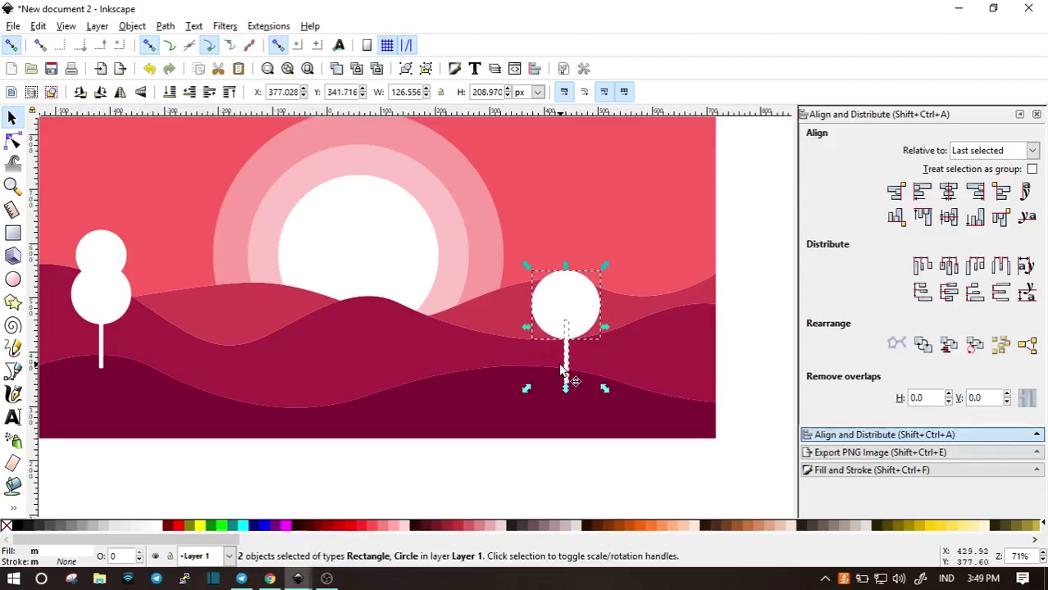
Duplicate the right tree and place the copy on the front hill in front of the sun.
drag(553, 365, 390, 362)
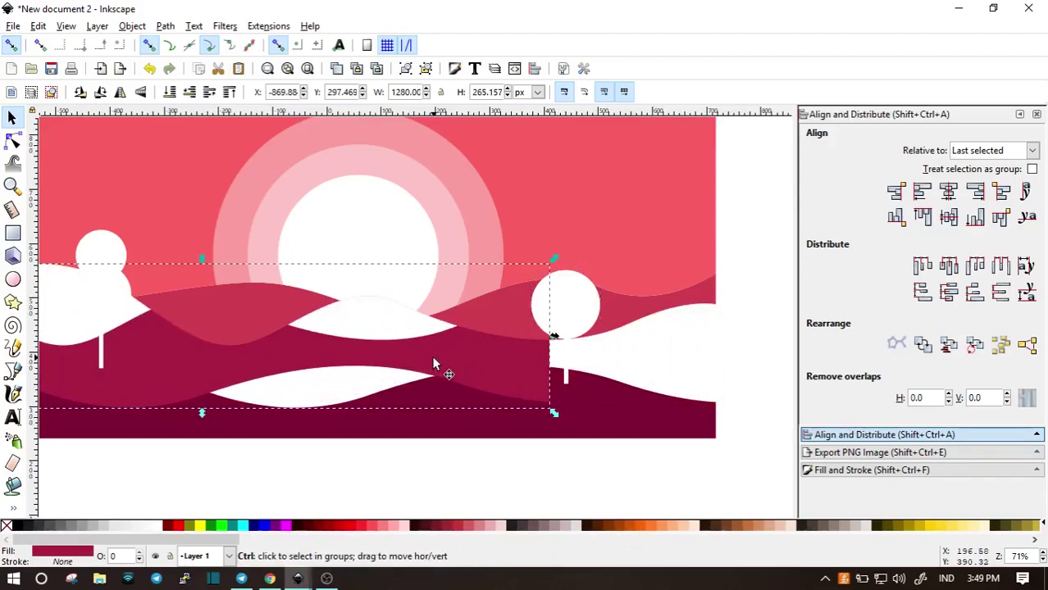
key(ctrl+z)
click(584, 305)
shift+click(567, 361)
key(ctrl+d)
drag(569, 308, 374, 332)
Make a short branch about 8 × 30 px from the middle tree's trunk and angle it up to the left of the trunk.
ctrl+scroll(374, 369, up, 1)
click(372, 400)
click(364, 393)
drag(366, 337, 360, 404)
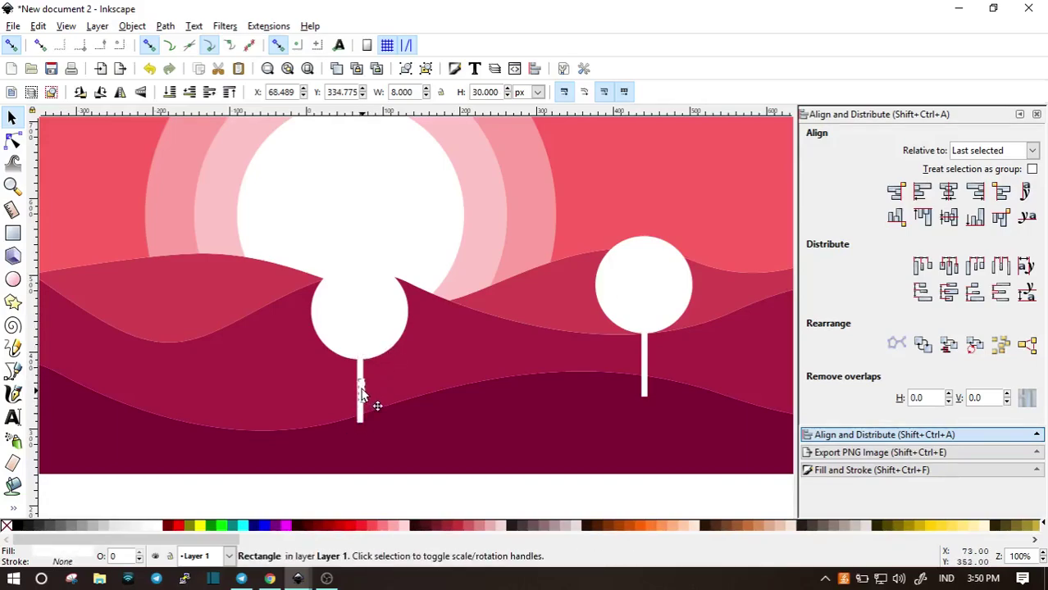
ctrl+scroll(364, 392, up, 2)
drag(370, 364, 342, 363)
drag(371, 396, 350, 373)
Duplicate the middle tree's foliage circle, shrink the copy and place it at the end of the branch.
click(417, 265)
key(ctrl+d)
drag(458, 137, 353, 275)
drag(299, 315, 303, 371)
drag(333, 318, 317, 336)
drag(298, 373, 334, 365)
ctrl+click(448, 381)
Union the left tree's two foliage circles and trunk into a single path.
scroll(449, 381, down, 4)
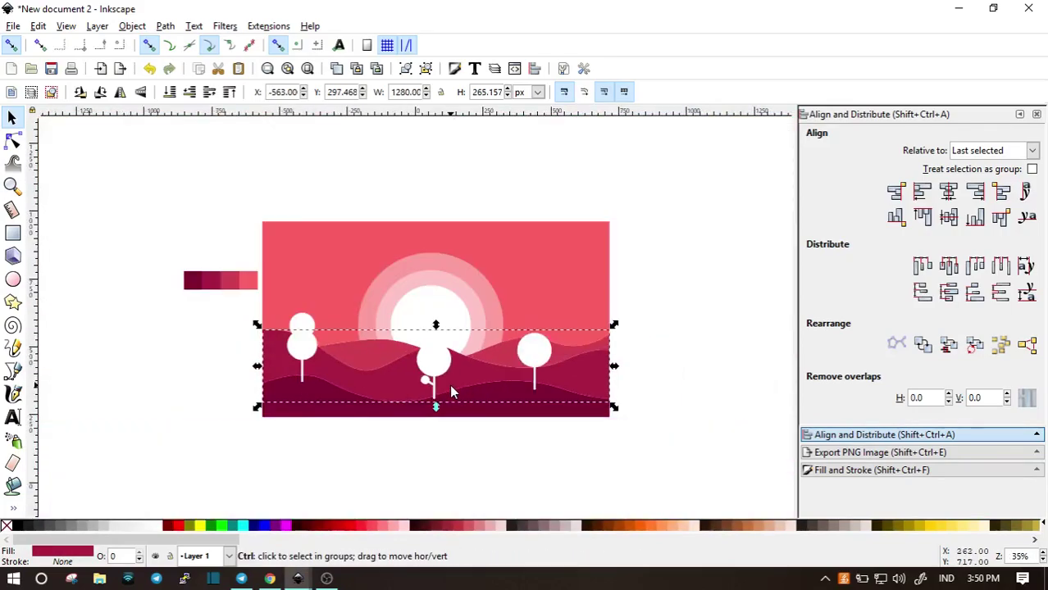
click(249, 301)
shift+click(246, 328)
shift+click(242, 364)
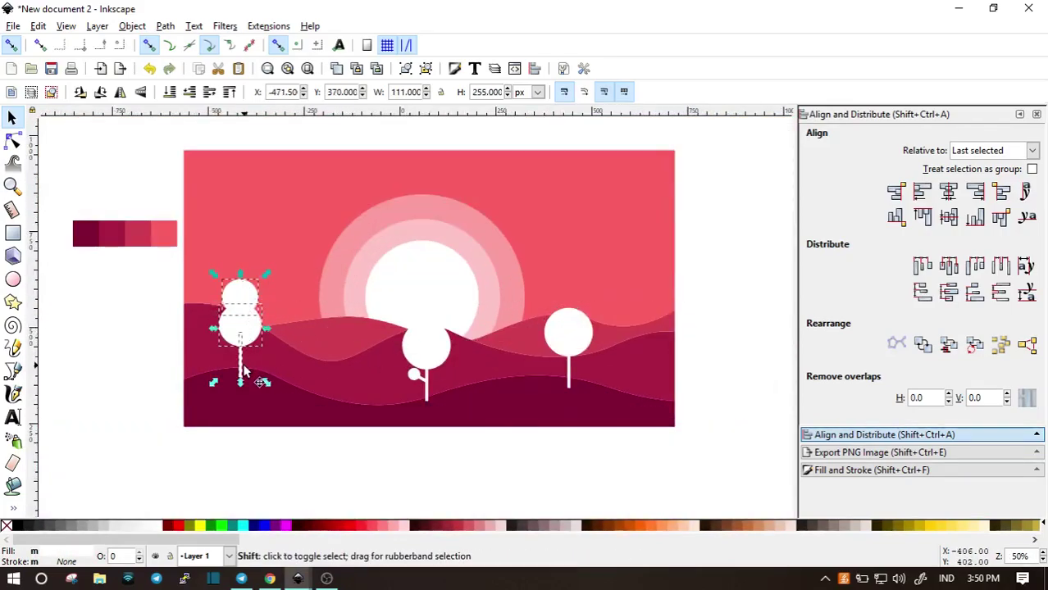
click(165, 26)
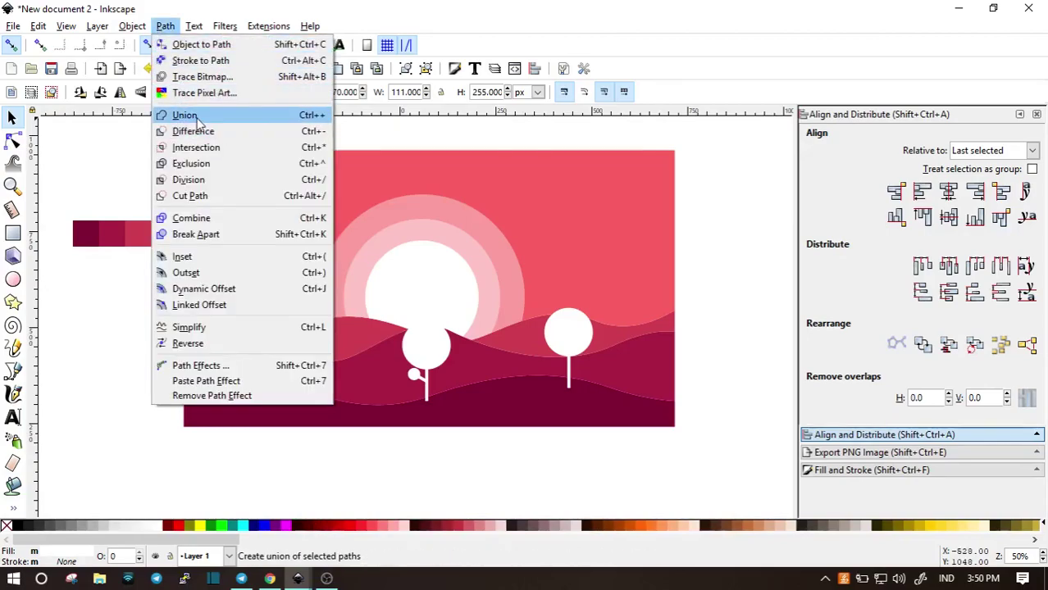
click(197, 118)
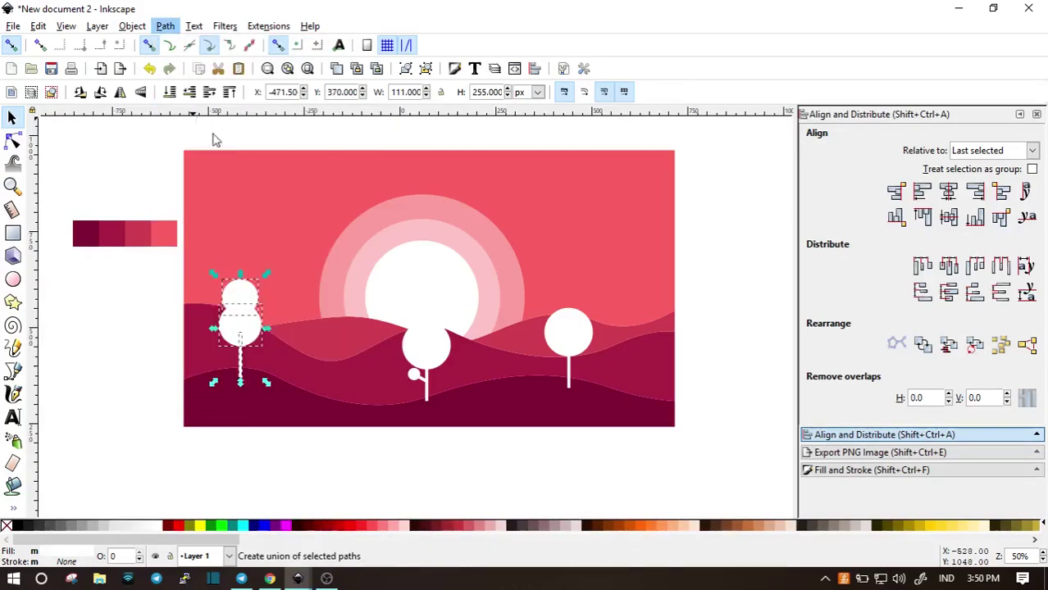
Union the middle tree's foliage circles and trunk into one path, and the right tree's circle and trunk into another.
click(420, 352)
shift+click(427, 392)
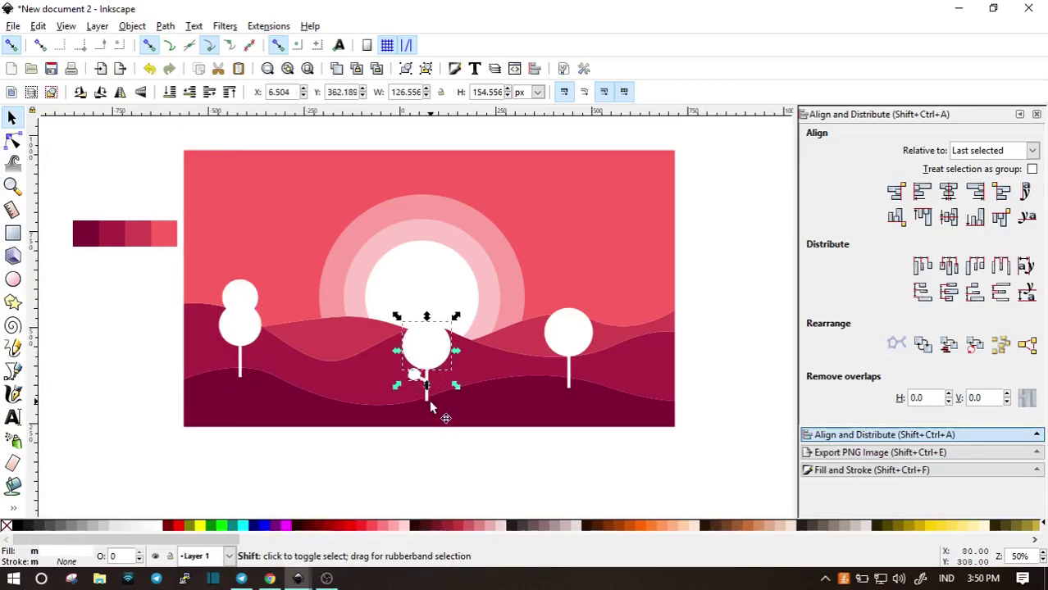
click(163, 25)
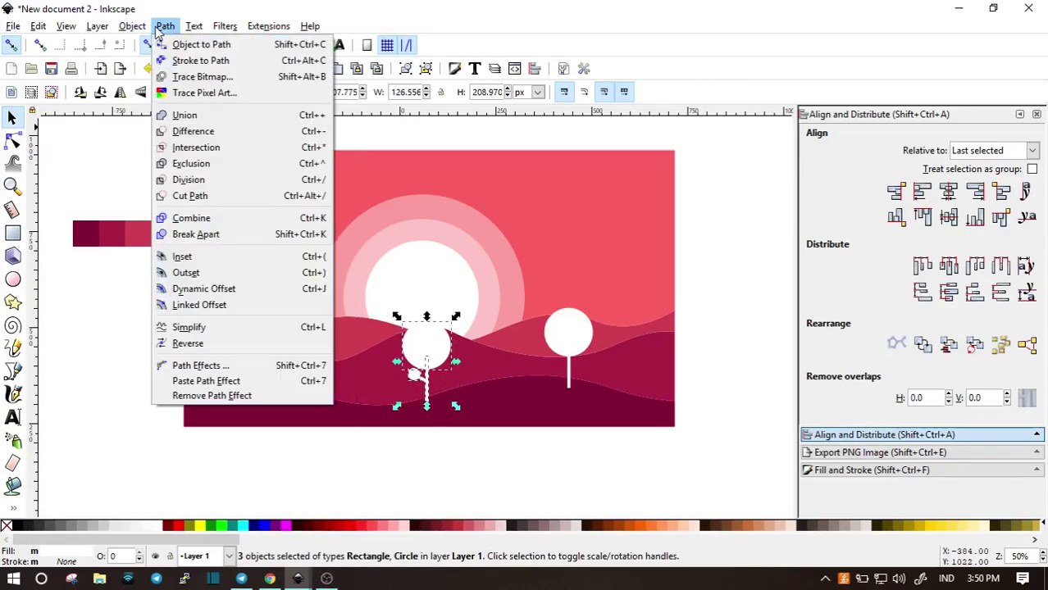
click(187, 110)
click(574, 345)
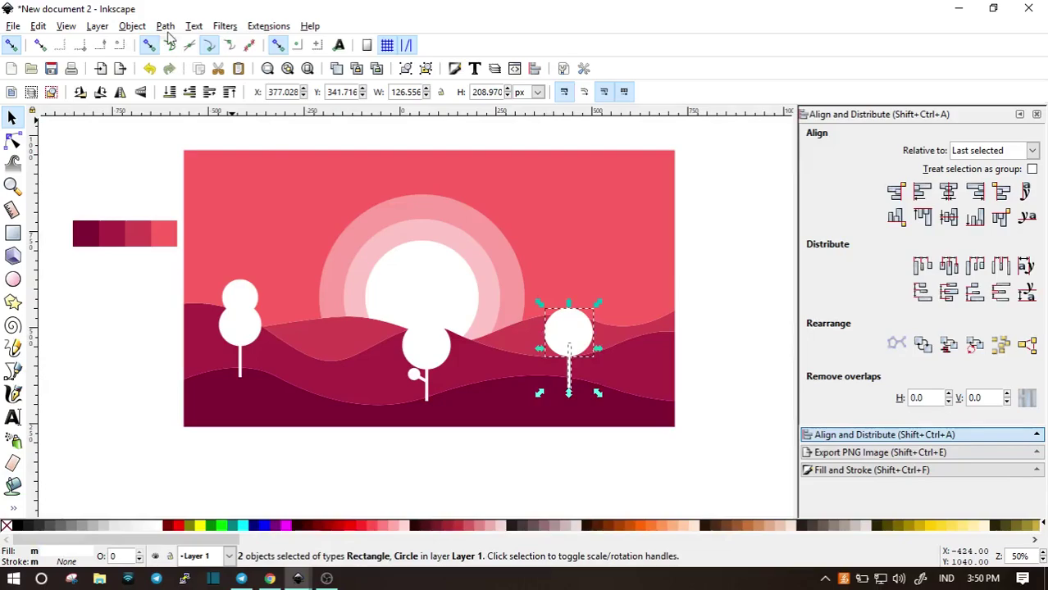
click(165, 26)
click(182, 112)
Fill all three trees with the front hill's dark maroon, 800033.
shift+click(229, 332)
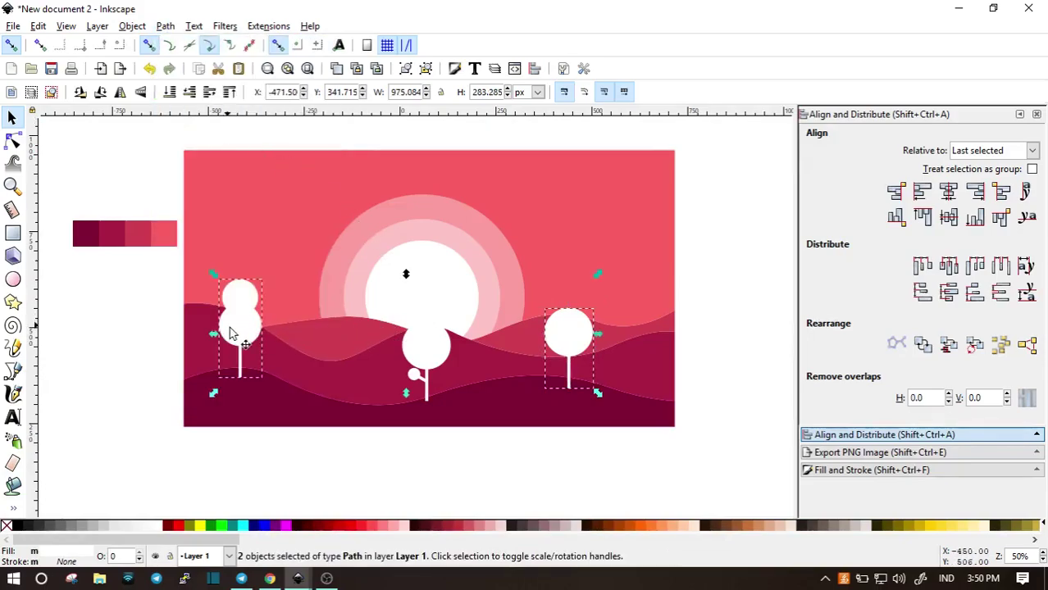
shift+click(436, 361)
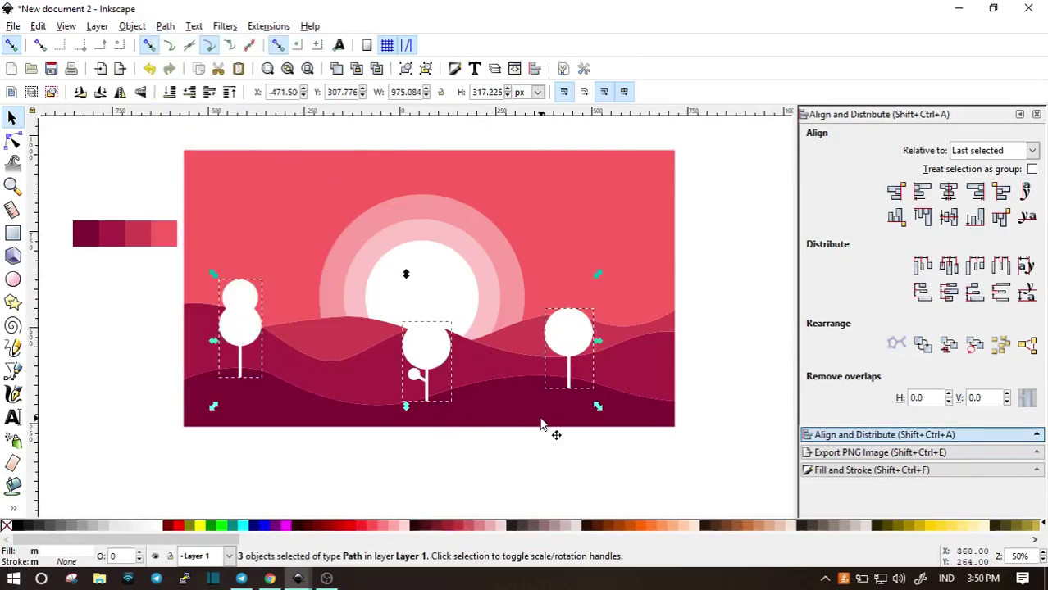
scroll(500, 412, up, 2)
scroll(499, 413, down, 1)
click(861, 470)
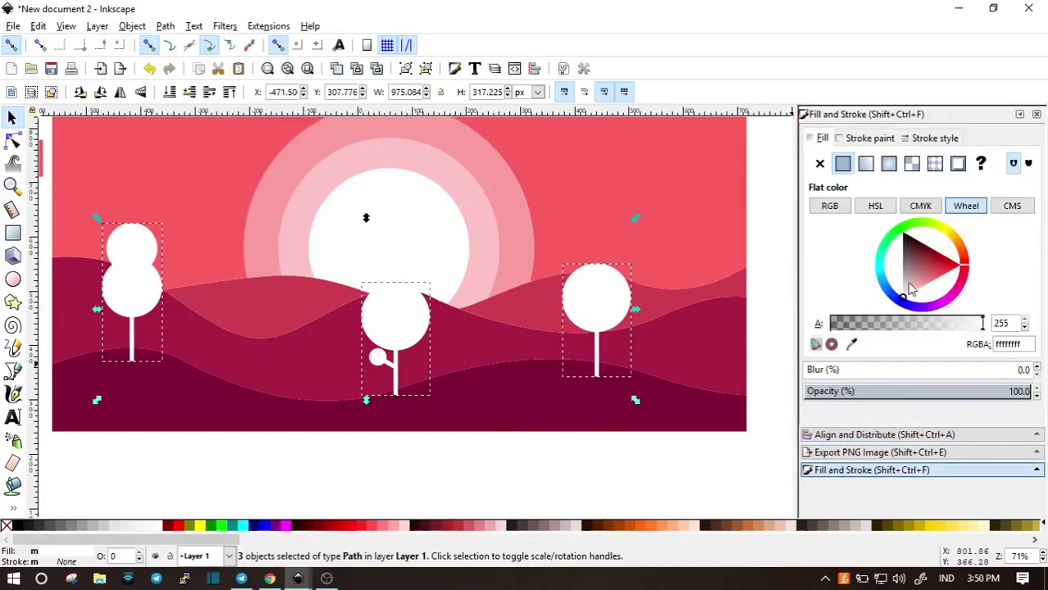
click(851, 345)
click(551, 406)
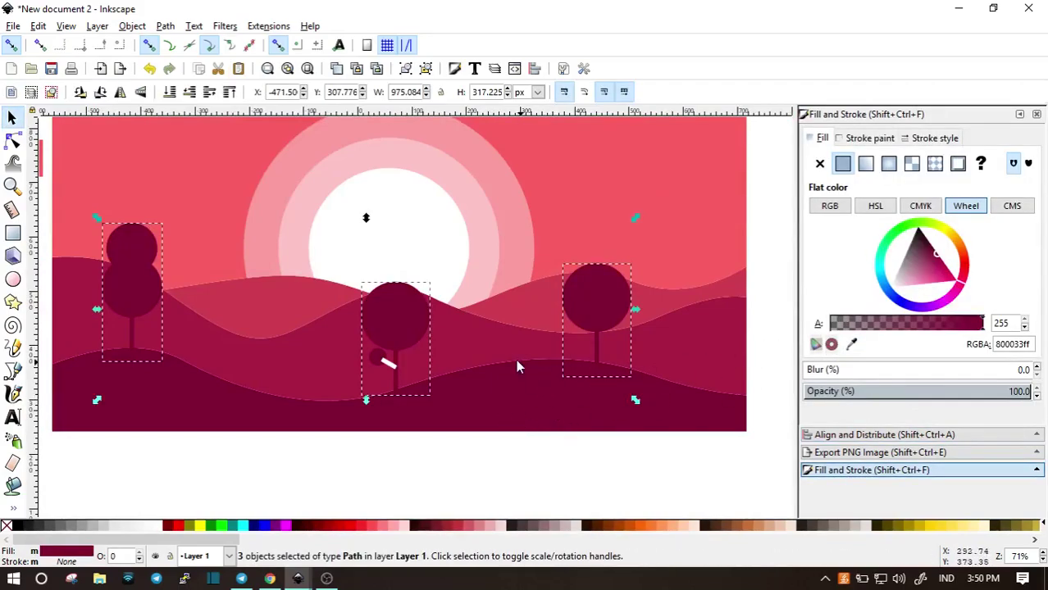
Union the leftover white branch with the middle tree so they form one dark maroon path.
click(412, 371)
click(458, 391)
click(391, 363)
shift+click(408, 320)
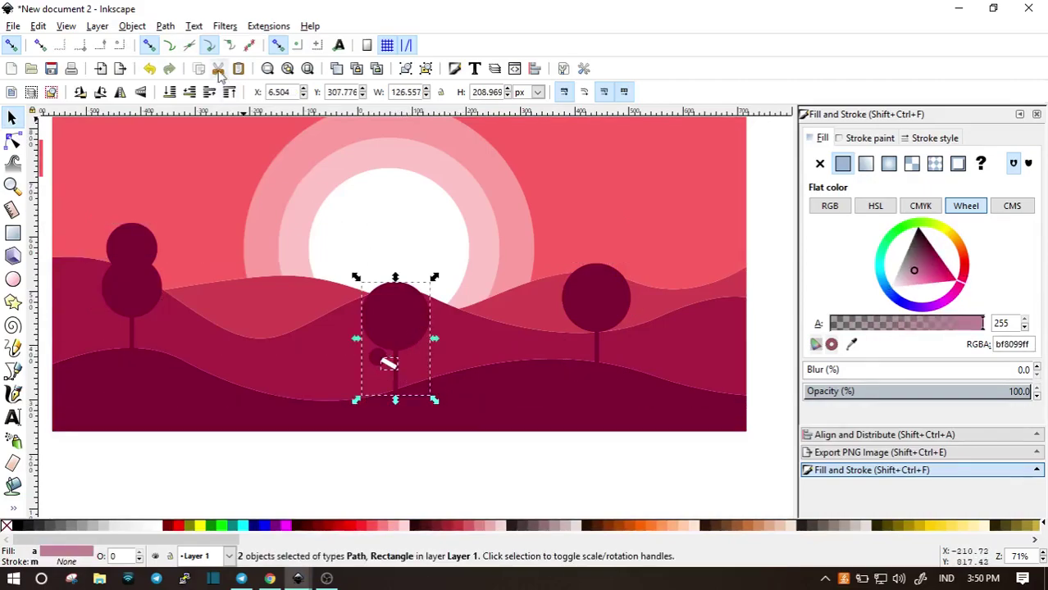
click(165, 25)
click(194, 116)
Shift the right tree slightly to the right along the front hill.
scroll(402, 311, down, 2)
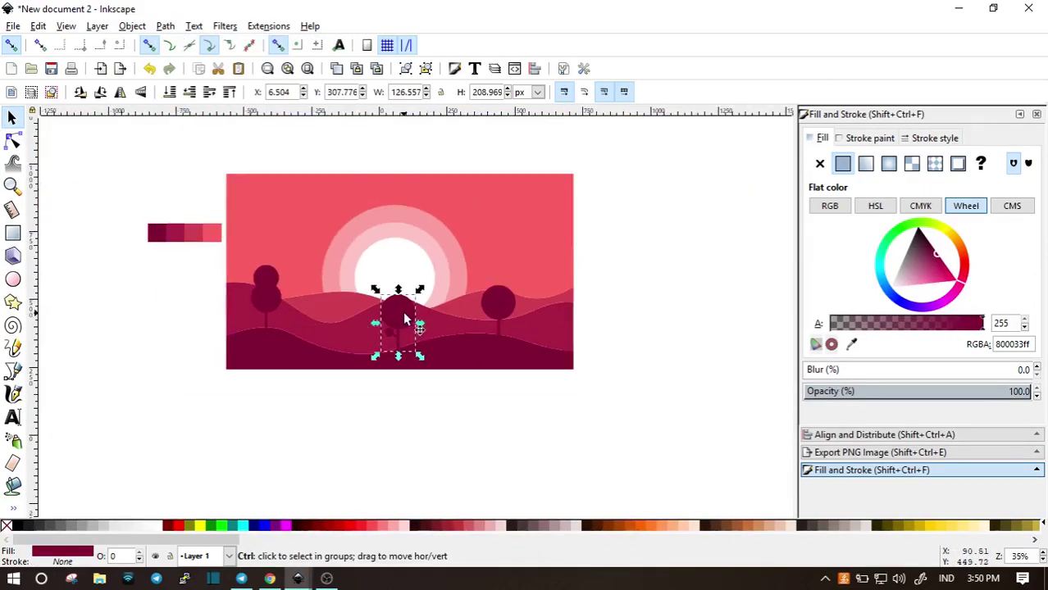
click(470, 389)
scroll(450, 309, up, 1)
drag(530, 304, 534, 299)
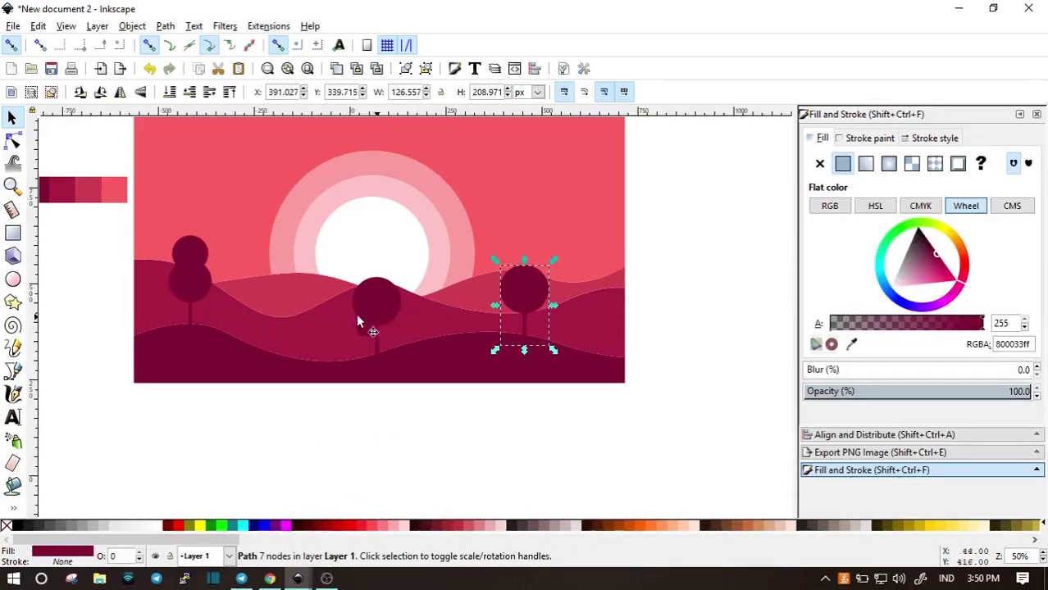
Duplicate the right tree, shrink the copy to about 69 × 114 px and place it on the second hill beside the left tree.
scroll(215, 295, up, 1)
click(223, 281)
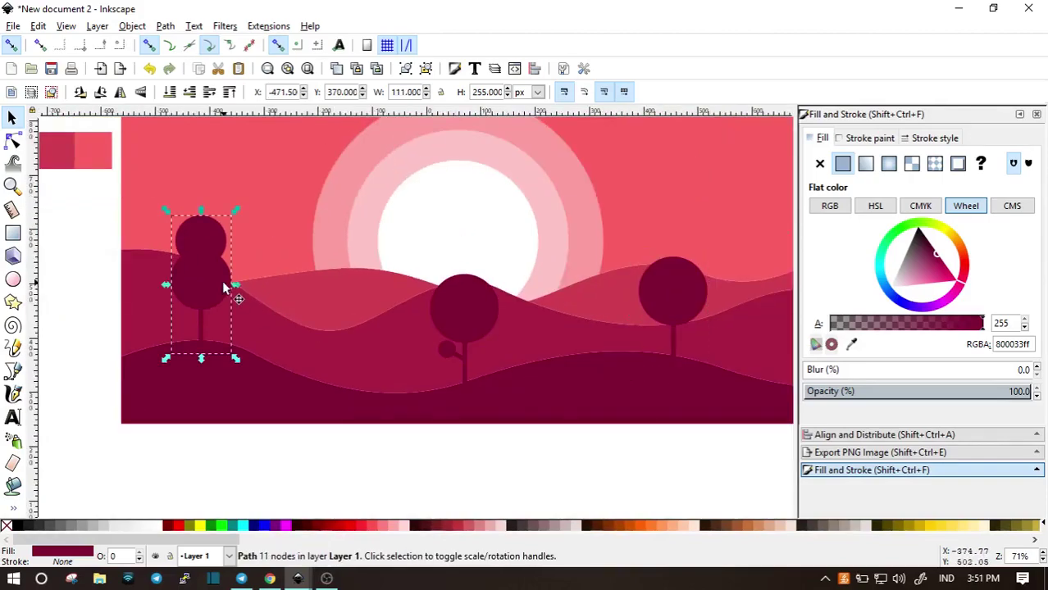
click(481, 312)
key(ctrl+d)
click(660, 294)
key(ctrl+d)
drag(660, 294, 282, 269)
drag(335, 223, 279, 283)
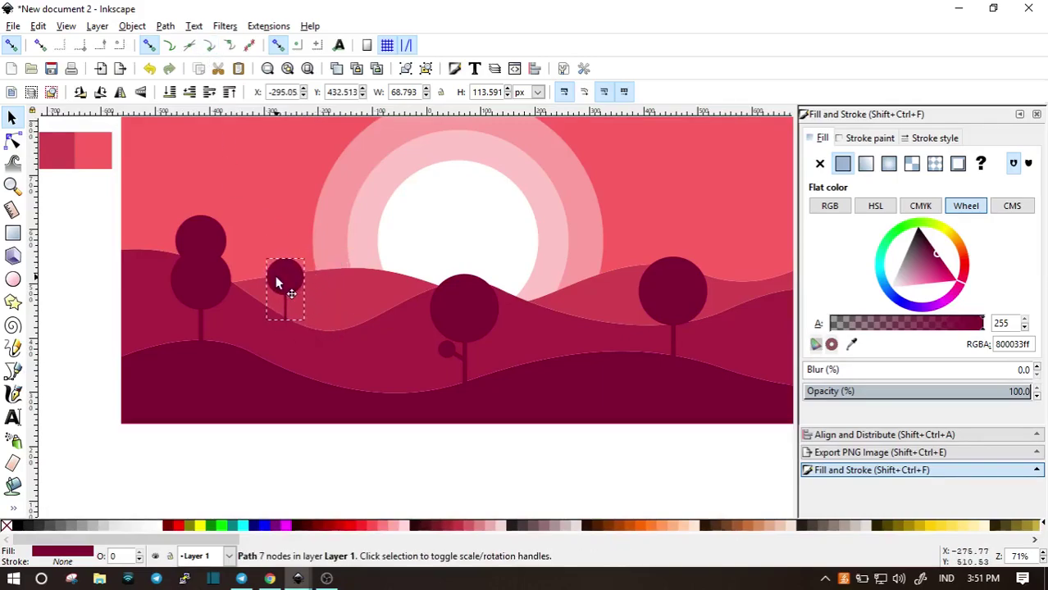
Duplicate the branched middle tree, shrink the copy to about 69 × 113 px and place it just left of the right tree.
click(474, 310)
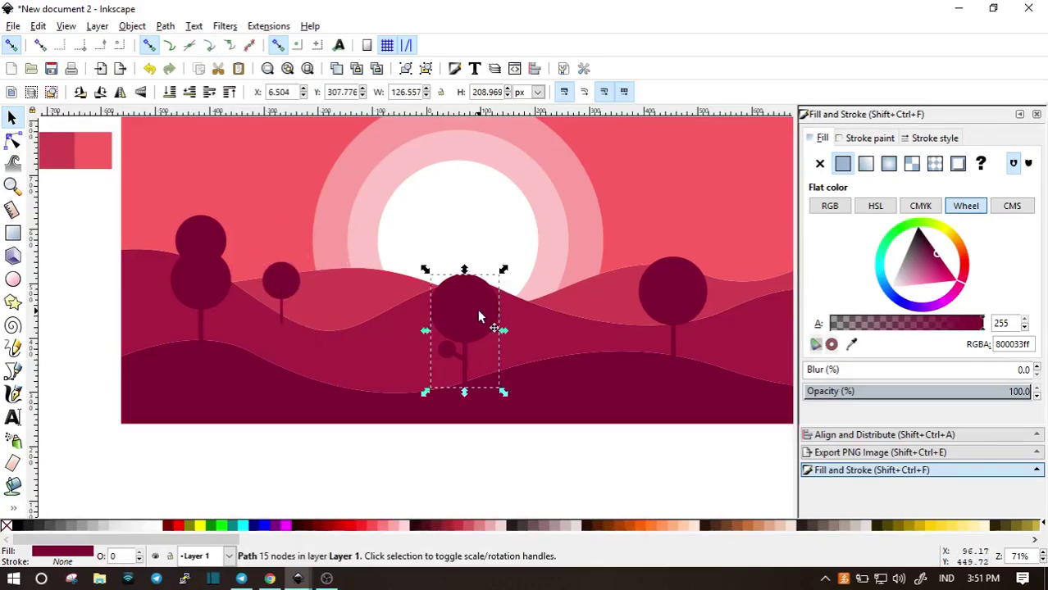
key(ctrl+d)
drag(475, 310, 642, 266)
drag(653, 228, 603, 280)
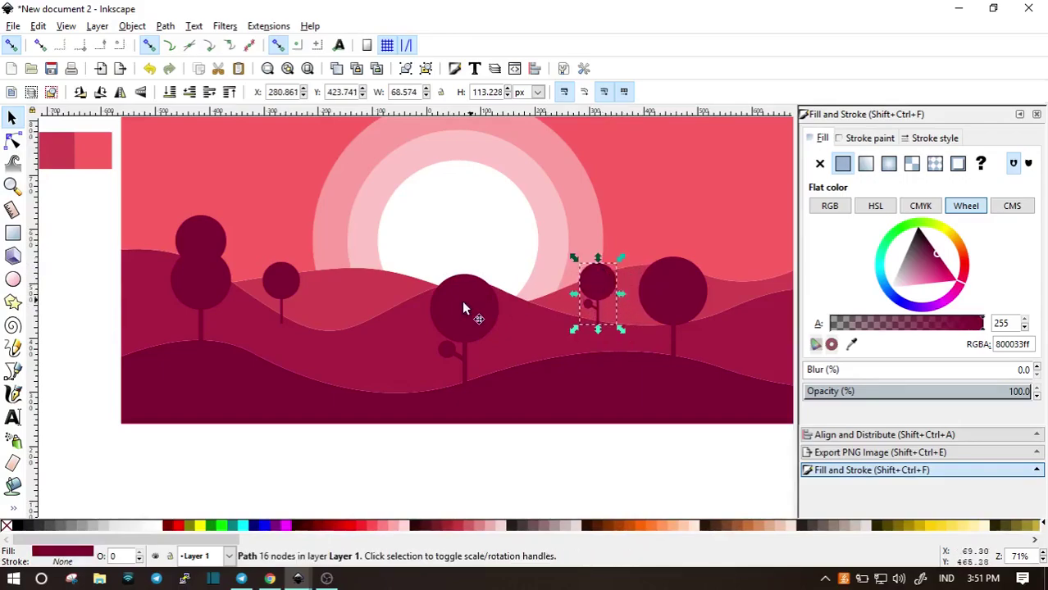
Duplicate the double-circle tree, shrink the copy to about 49 × 112 px and set it on the second hill near the canvas's right edge.
click(220, 272)
key(ctrl+d)
drag(220, 272, 782, 228)
drag(730, 166, 764, 244)
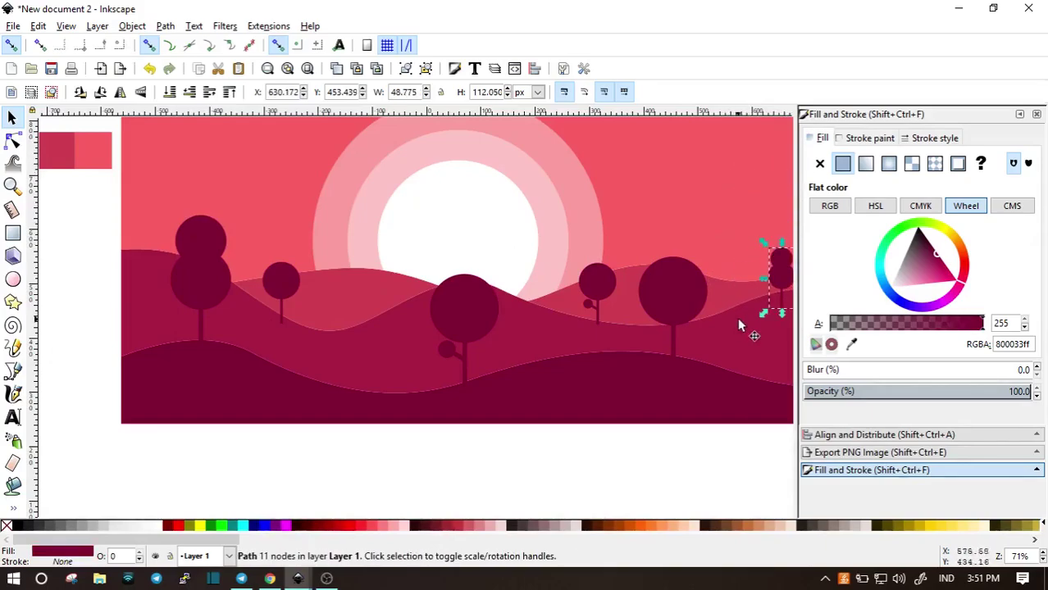
key(space)
click(677, 306)
click(685, 283)
mouse_move(685, 274)
mouse_down()
mouse_move(695, 265)
mouse_move(687, 282)
mouse_up()
scroll(678, 287, down, 1)
scroll(678, 293, up, 1)
Move the small branched tree to the second hill's slope on the left of the middle tree.
shift+click(506, 293)
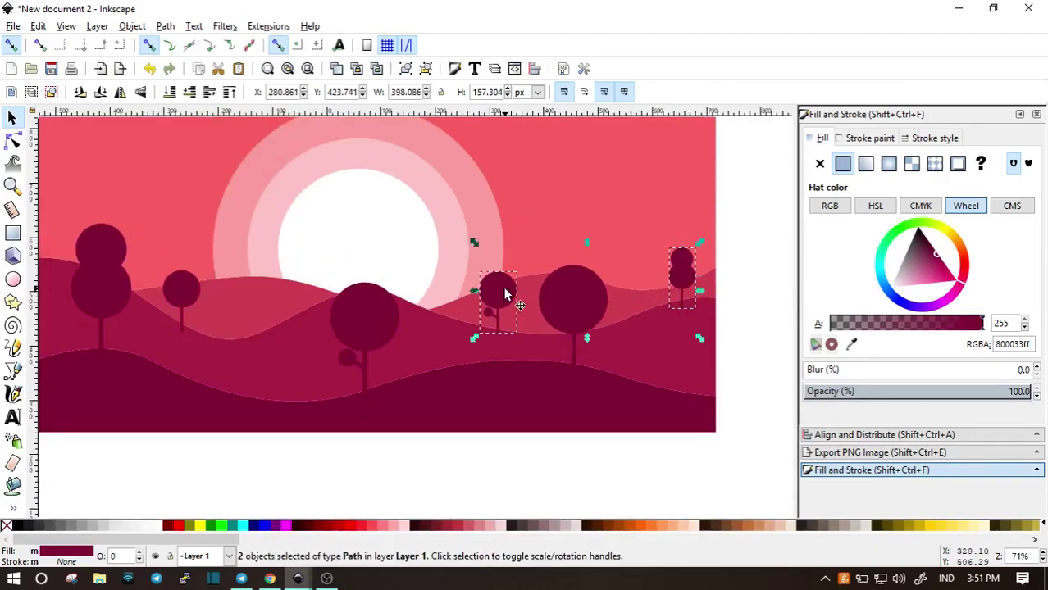
click(575, 322)
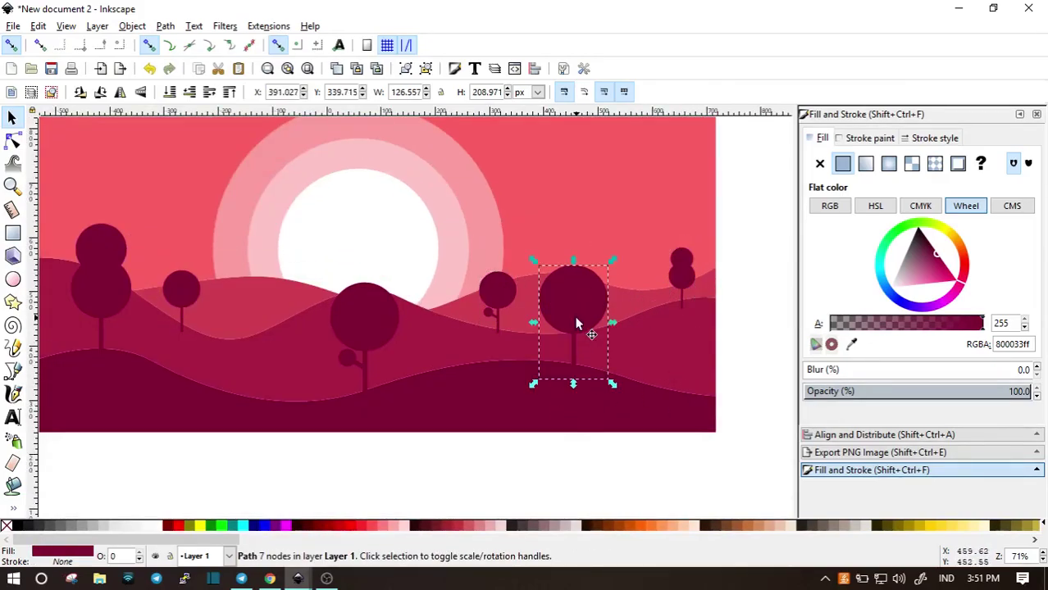
click(503, 294)
drag(506, 299, 289, 286)
Duplicate the large right tree and place a smaller copy on the second hill between the middle and right trees.
click(376, 327)
click(559, 298)
key(ctrl+d)
drag(564, 297, 474, 264)
drag(523, 237, 484, 293)
Fill the four small trees with the second hill's color, a92042.
click(681, 270)
shift+click(472, 291)
shift+click(289, 283)
shift+click(182, 289)
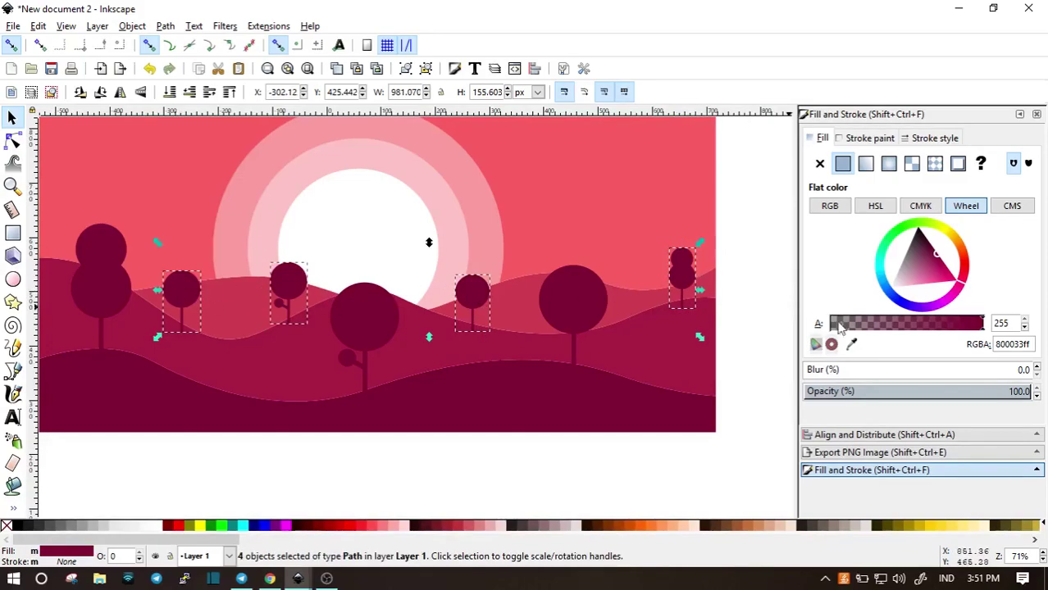
key(d)
click(633, 336)
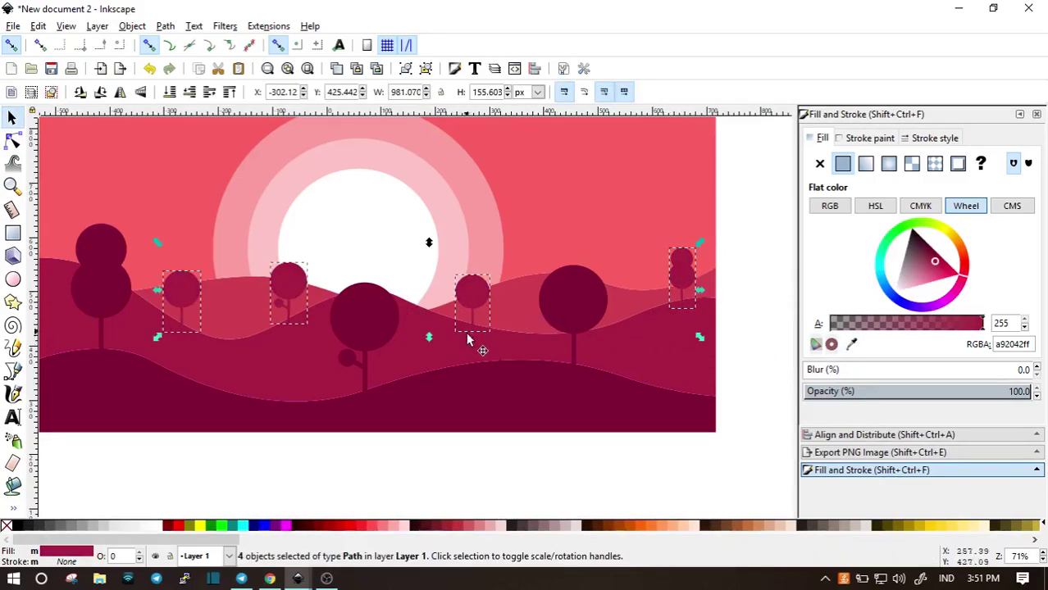
Duplicate the large double-circle tree, shrink the copy to about 31 × 72 px and place it on the back hill beside the original.
click(116, 291)
key(ctrl+d)
drag(115, 287, 242, 231)
drag(260, 176, 158, 271)
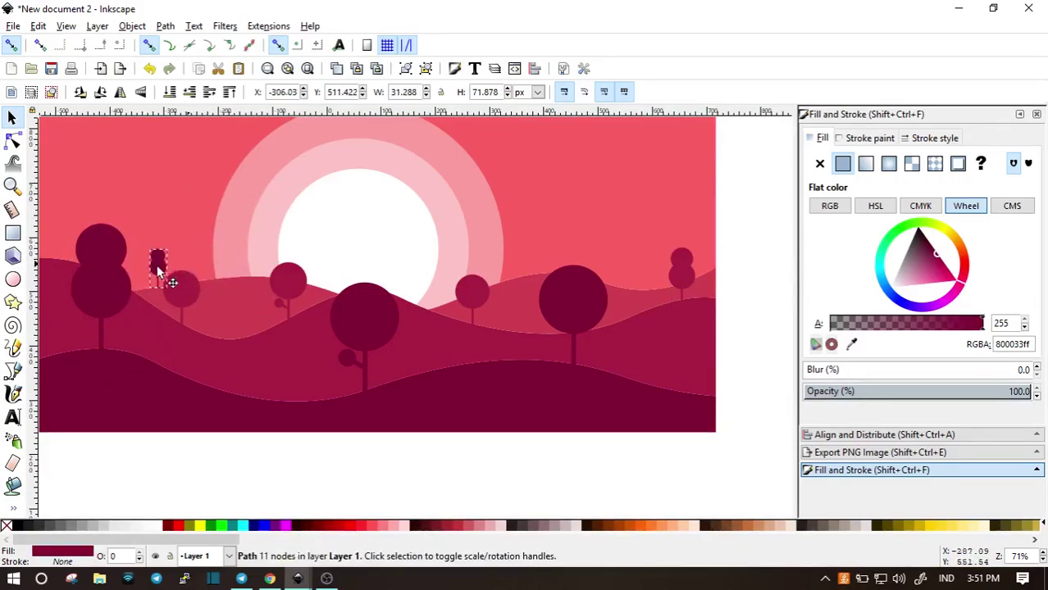
Duplicate the small round tree right of the sun, shrinking the copy to about 42 × 69 px on the crest of the back hill.
click(478, 295)
key(ctrl+d)
drag(478, 295, 507, 254)
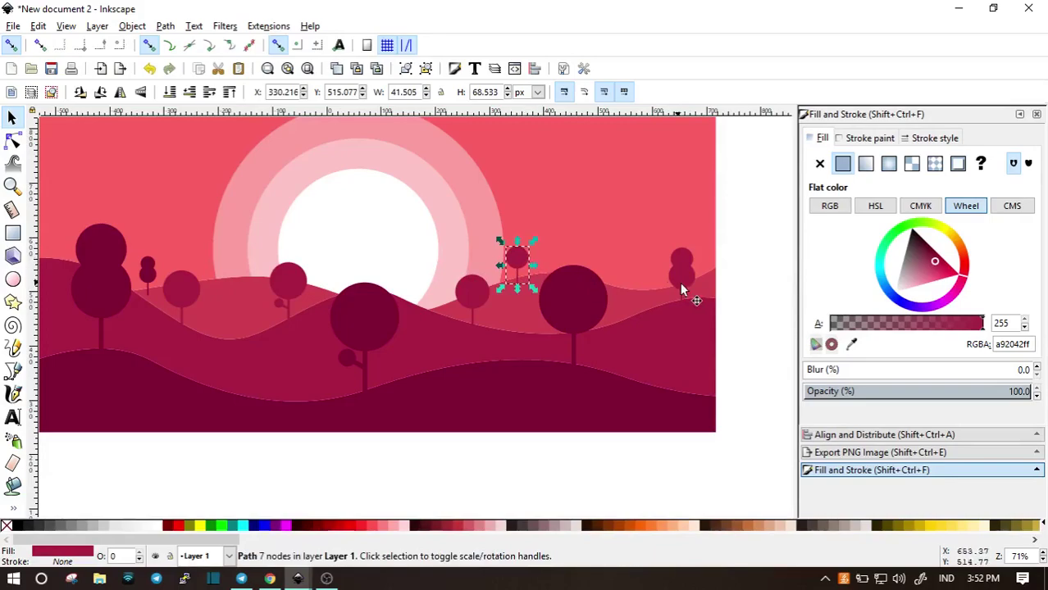
click(489, 303)
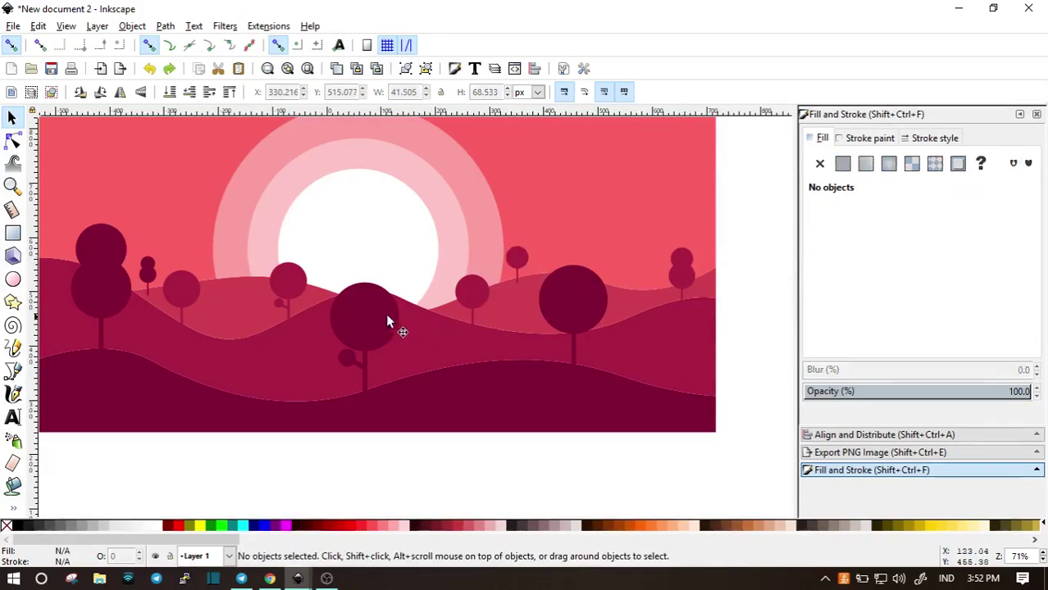
Duplicate the branched middle tree, shrink the copy to about 45 × 74 px and place it on the back hill right of the large right tree.
click(396, 318)
key(ctrl+d)
drag(379, 309, 650, 256)
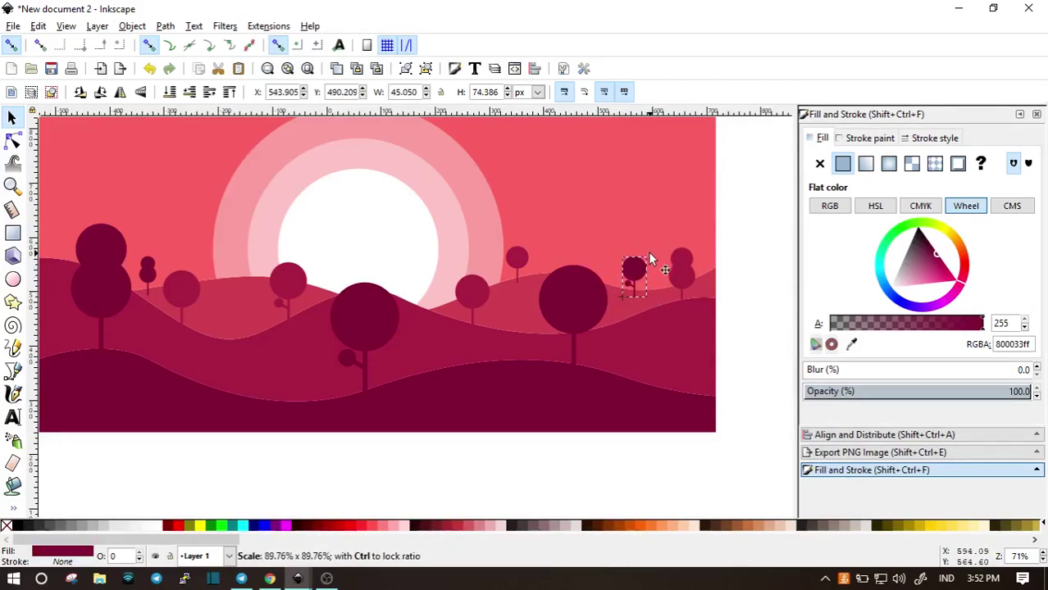
Fill the three smallest trees on the back hill with that hill's color, d24051.
shift+click(517, 259)
shift+click(148, 268)
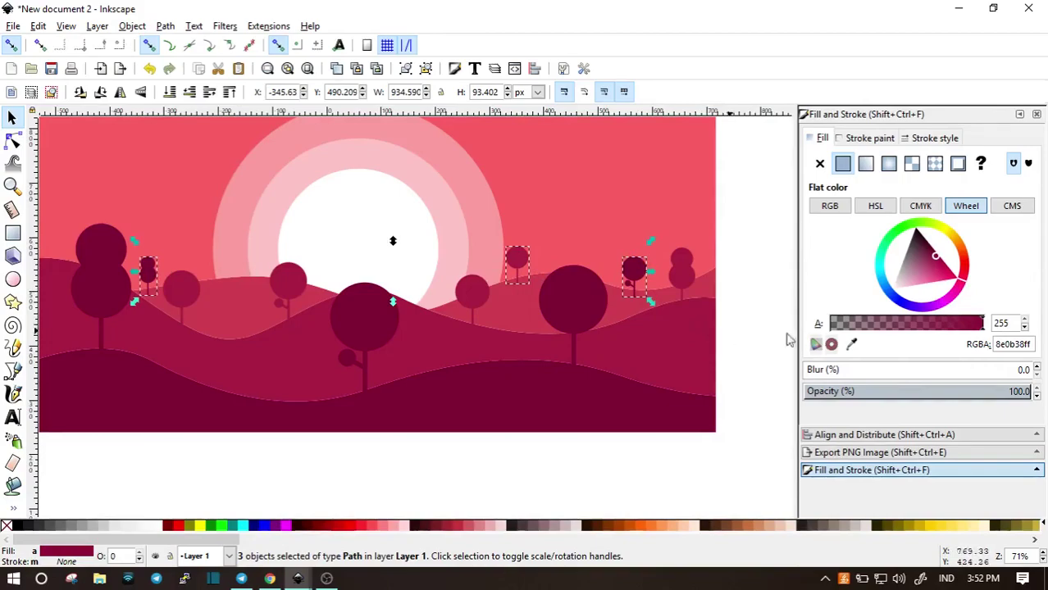
click(851, 345)
click(524, 314)
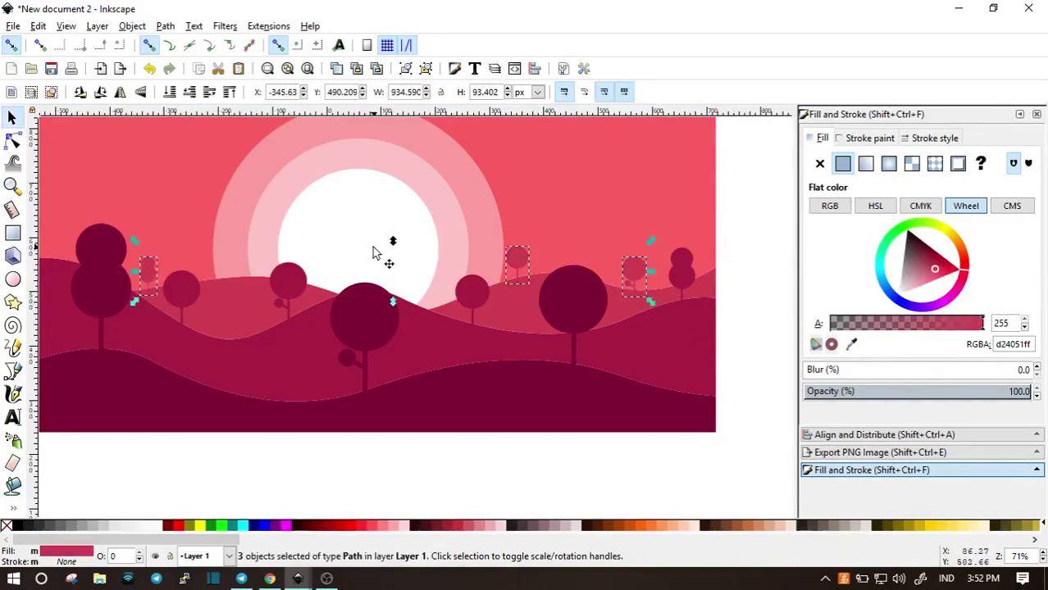
click(80, 161)
scroll(208, 236, down, 3)
click(488, 292)
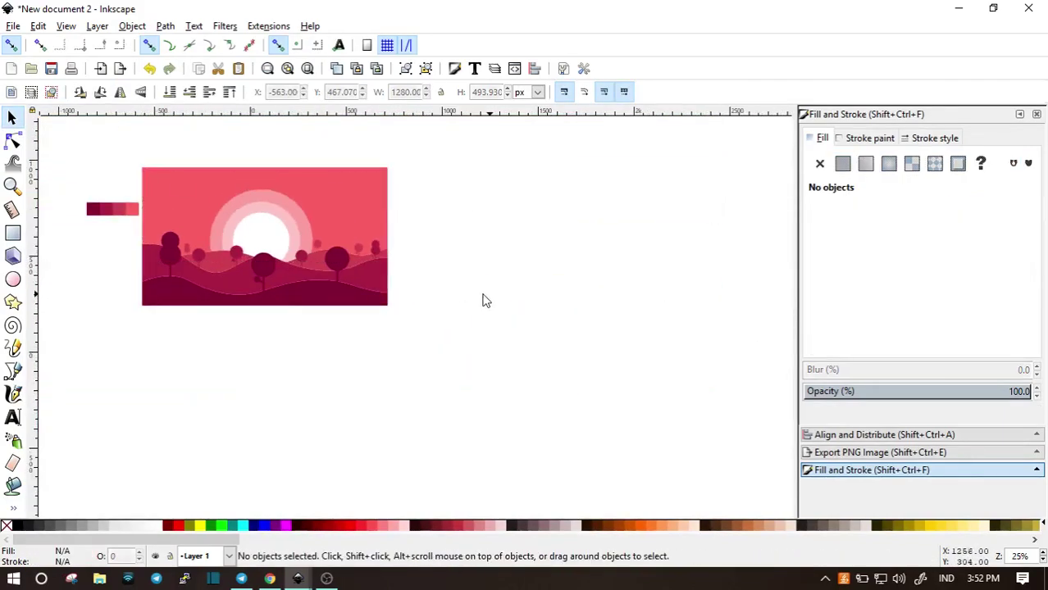
Draw a 1280 × 720 px rectangle in d24051 exactly over the artwork and send it behind all other objects.
scroll(165, 269, up, 2)
scroll(190, 261, up, 1)
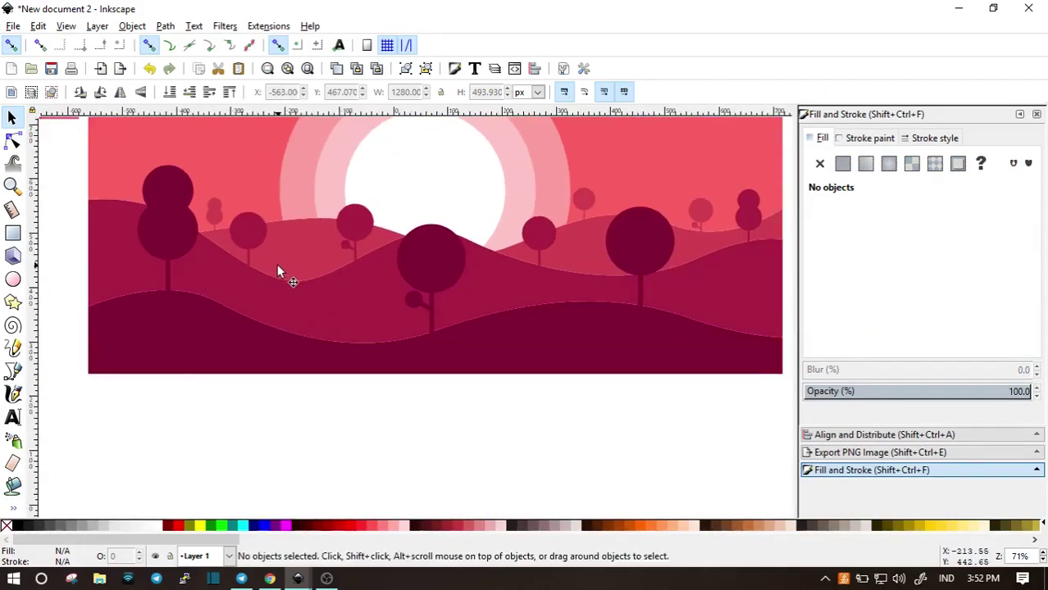
scroll(276, 263, down, 1)
scroll(385, 393, up, 2)
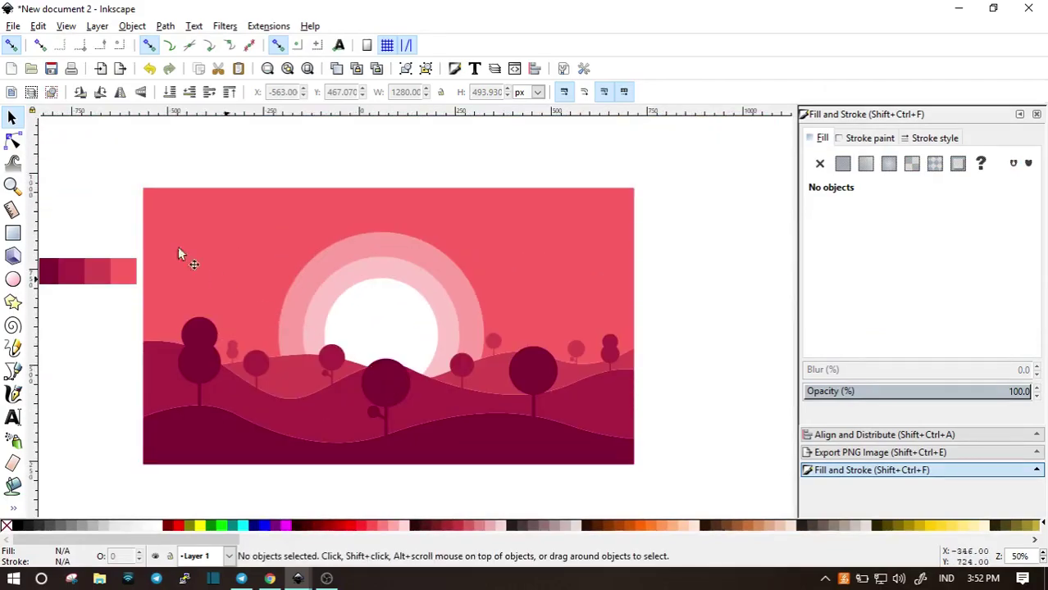
click(12, 235)
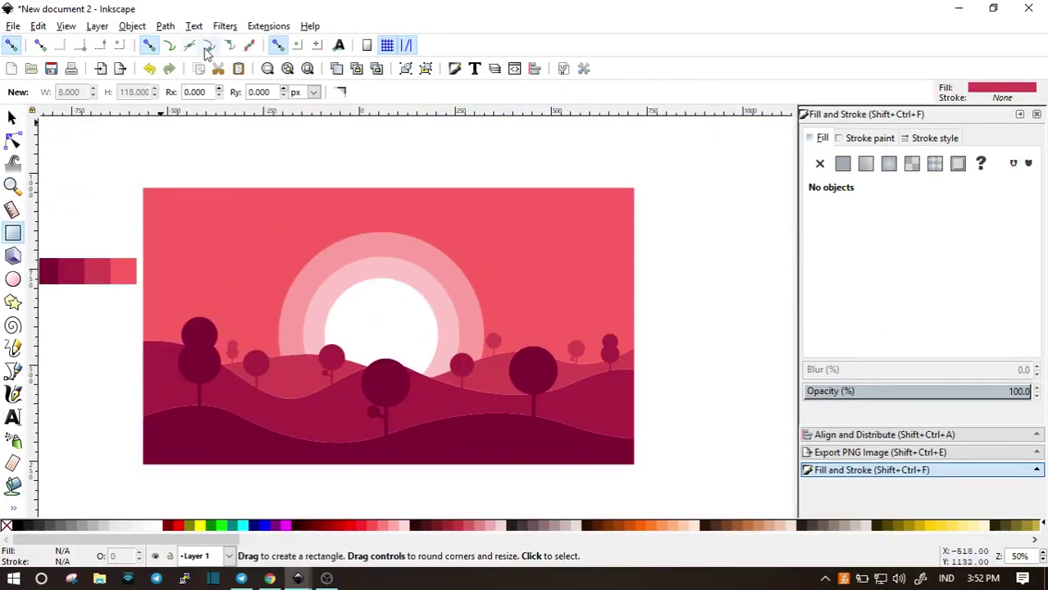
mouse_move(144, 189)
mouse_down()
mouse_move(346, 319)
mouse_move(633, 464)
mouse_up()
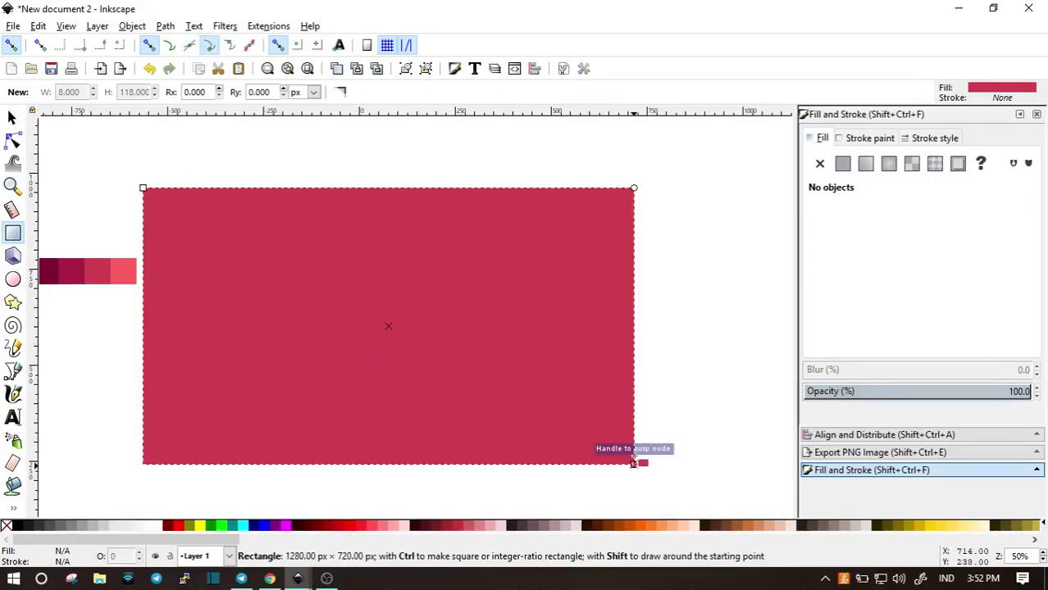
click(10, 119)
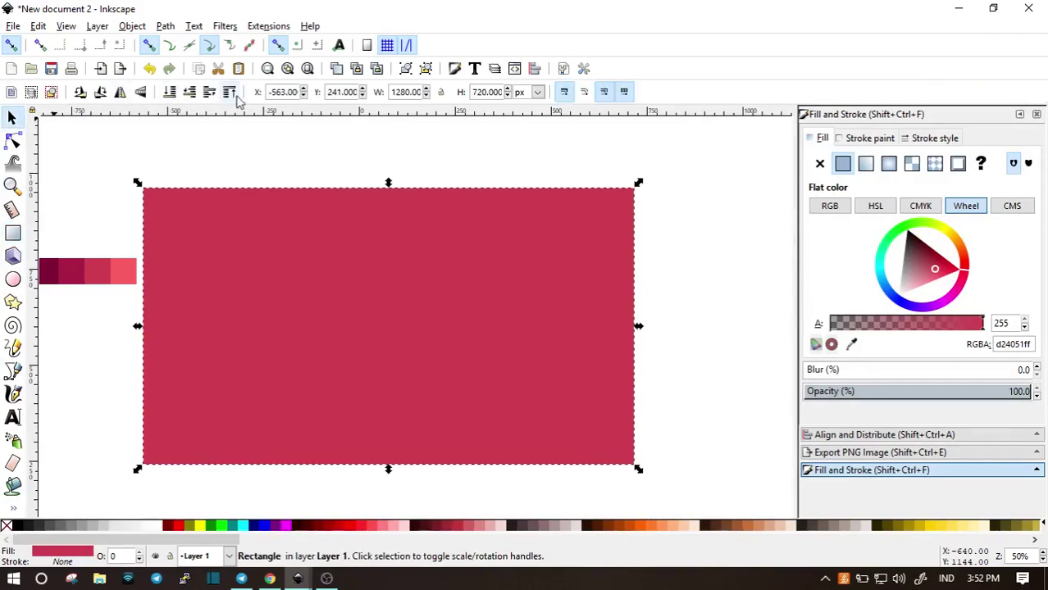
click(170, 93)
click(750, 369)
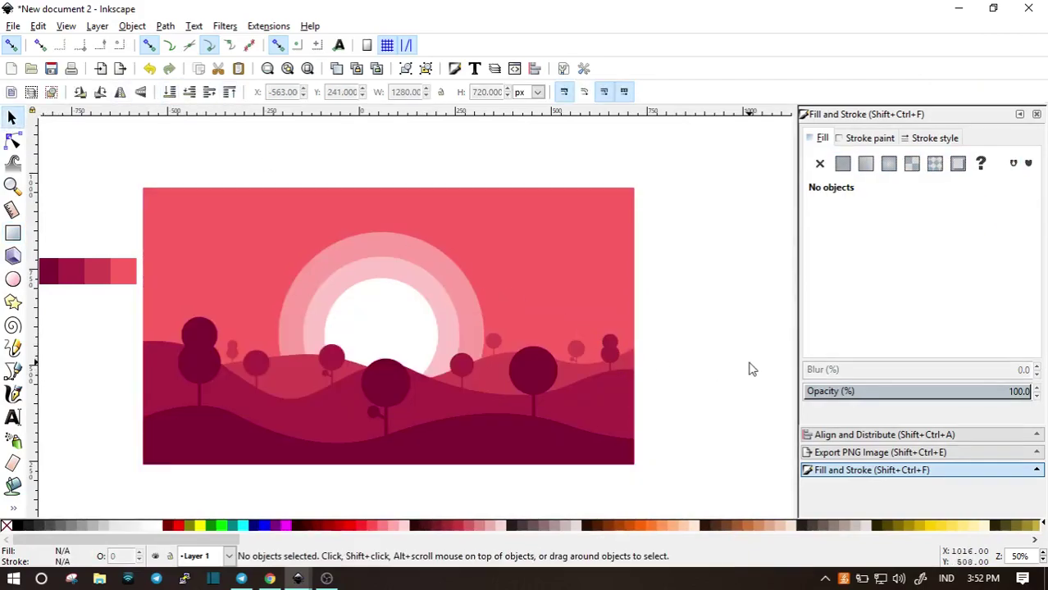
Draw a circle about 75 px across near the left crest of the front hill and overlap a smaller duplicate at its lower right.
click(13, 280)
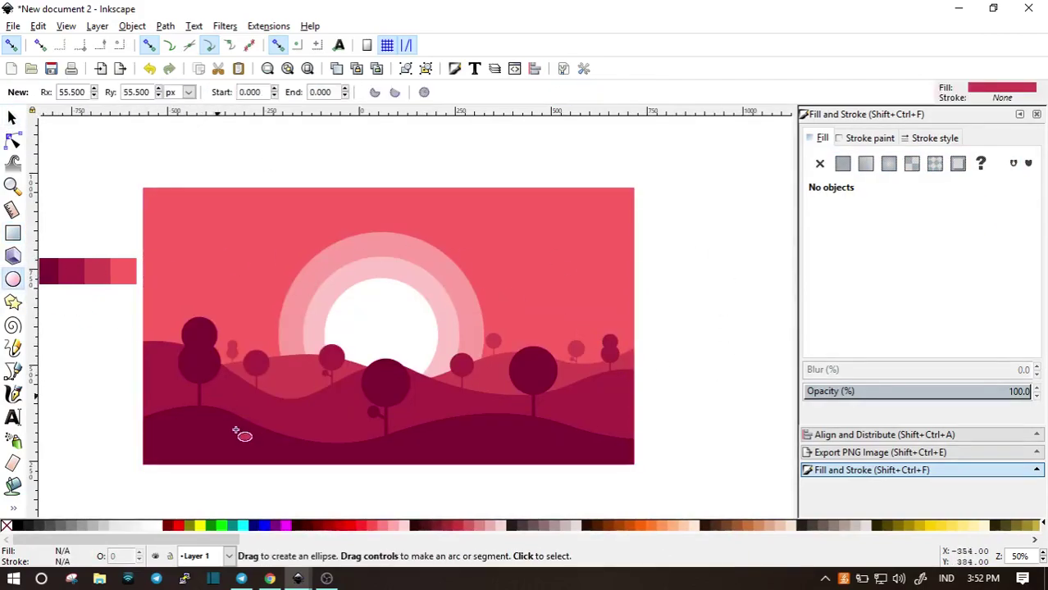
scroll(239, 402, up, 2)
drag(215, 369, 308, 393)
key(s)
key(ctrl+d)
click(236, 379)
drag(274, 360, 288, 359)
mouse_move(238, 383)
mouse_down()
mouse_move(228, 375)
mouse_move(230, 389)
mouse_up()
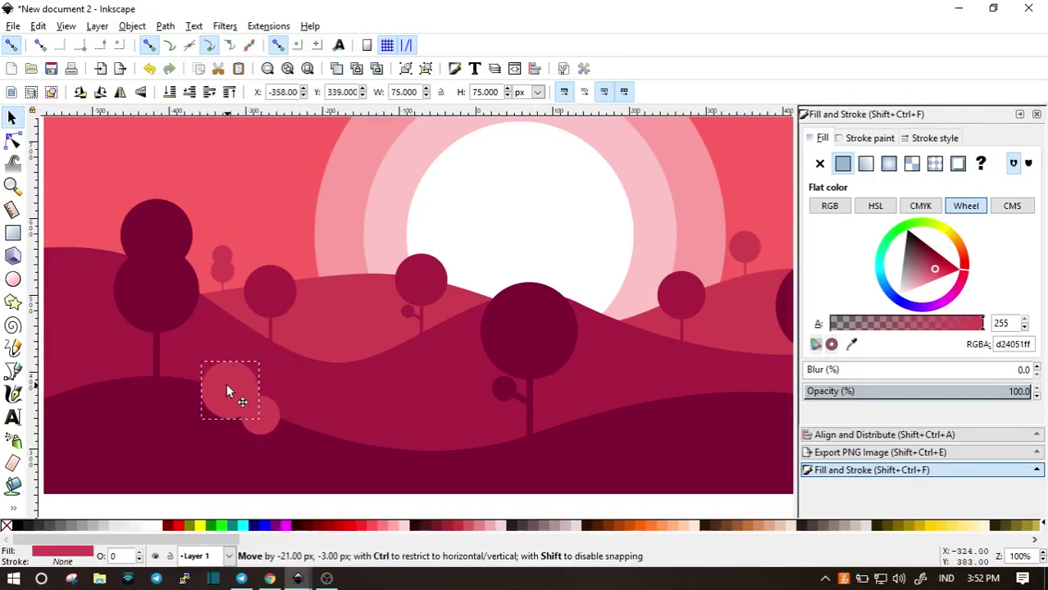
Add a third circle about 36 px across on the left side of the large one and unite all three into one bush path.
click(279, 420)
drag(283, 417, 198, 386)
key(ctrl+d)
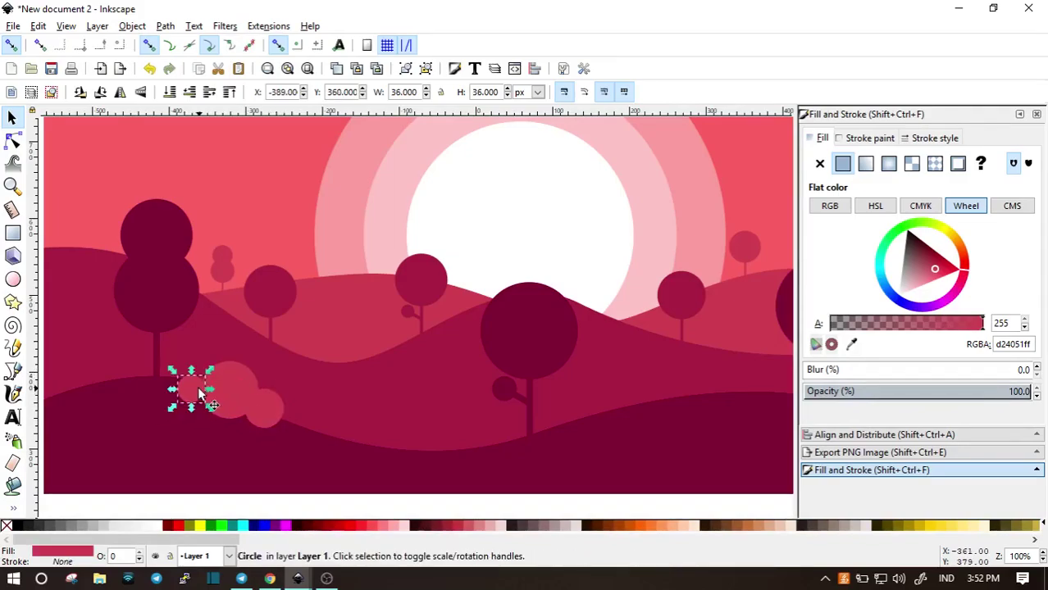
shift+click(239, 401)
shift+click(273, 420)
click(165, 25)
click(197, 112)
Duplicate the bush, mirror the copy horizontally and place it on the front hill just right of the large middle tree.
drag(233, 385, 601, 397)
key(ctrl+d)
click(119, 92)
drag(667, 395, 665, 401)
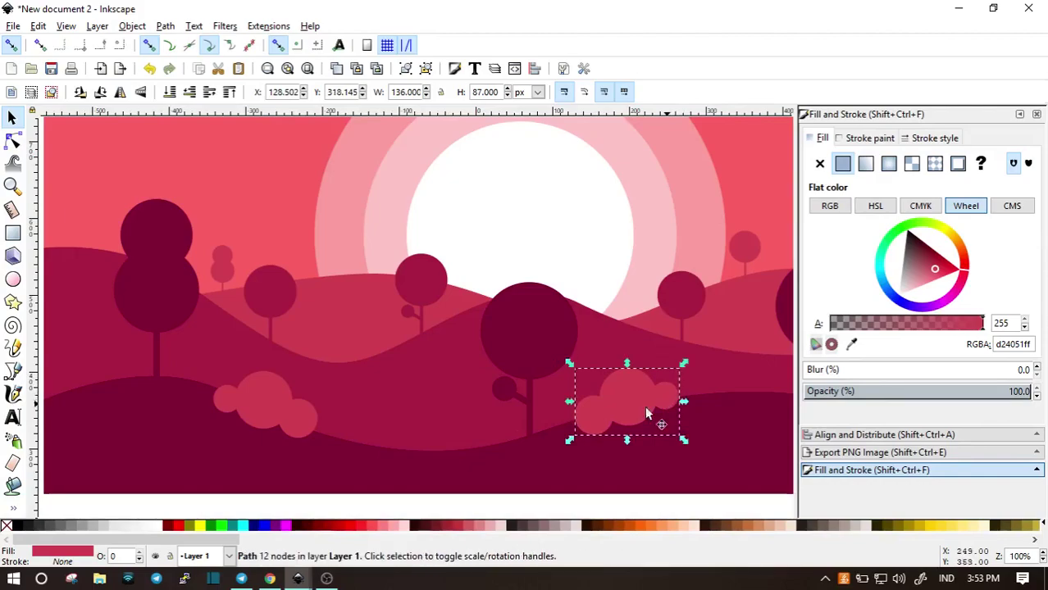
scroll(565, 436, down, 1)
scroll(628, 438, up, 1)
drag(598, 425, 476, 447)
scroll(529, 453, down, 1)
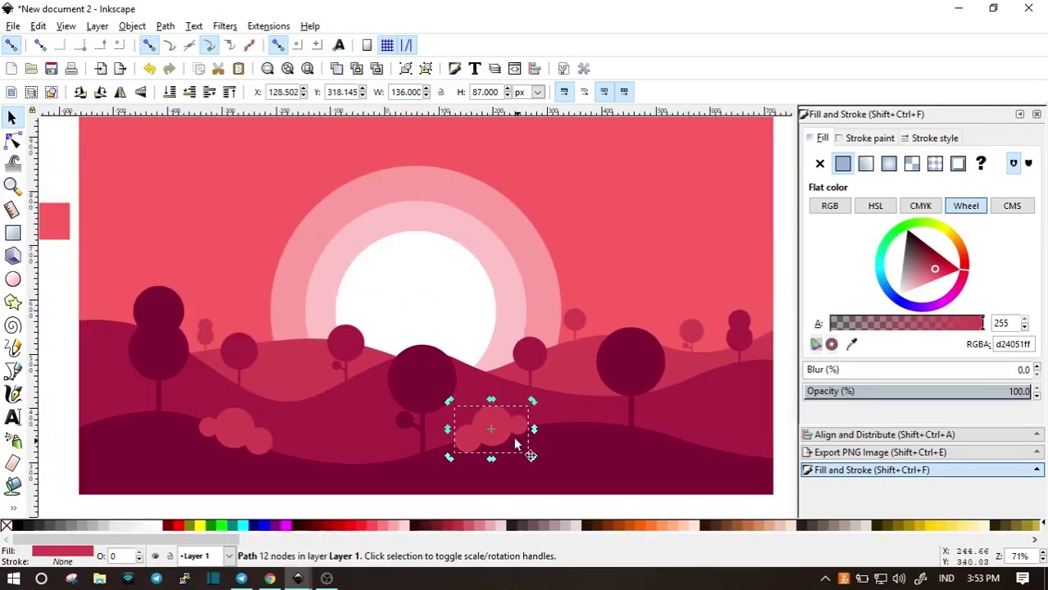
Duplicate the mirrored bush and place a rotated copy, about 138 × 75 px, at the right end of the front hill.
drag(522, 426, 762, 413)
click(729, 423)
drag(736, 432, 746, 452)
Fill the three front bushes with the front hill's color, 800033.
click(500, 420)
shift+click(236, 431)
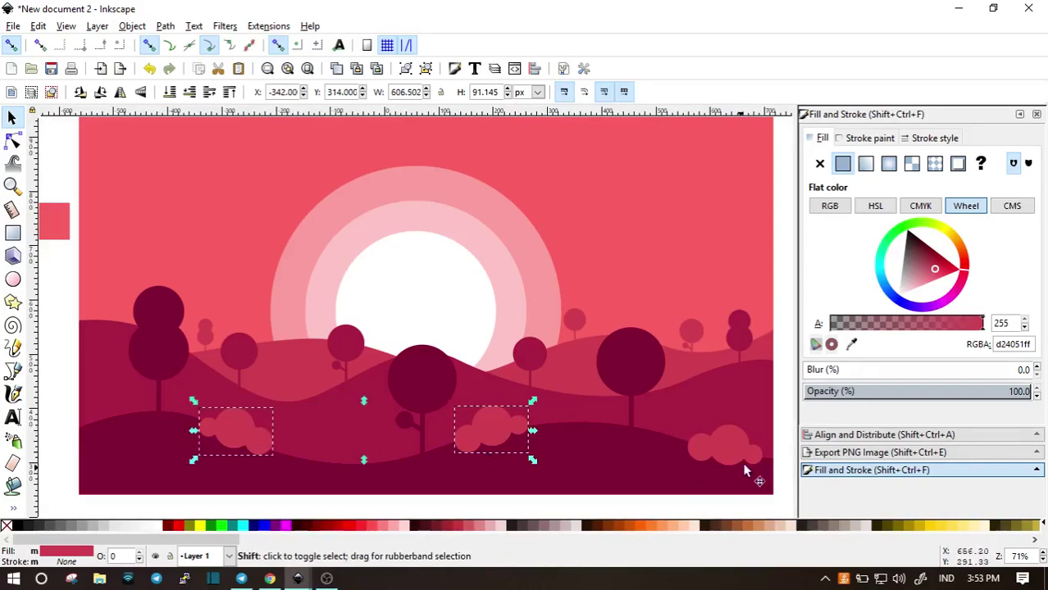
shift+click(742, 461)
click(852, 344)
click(611, 455)
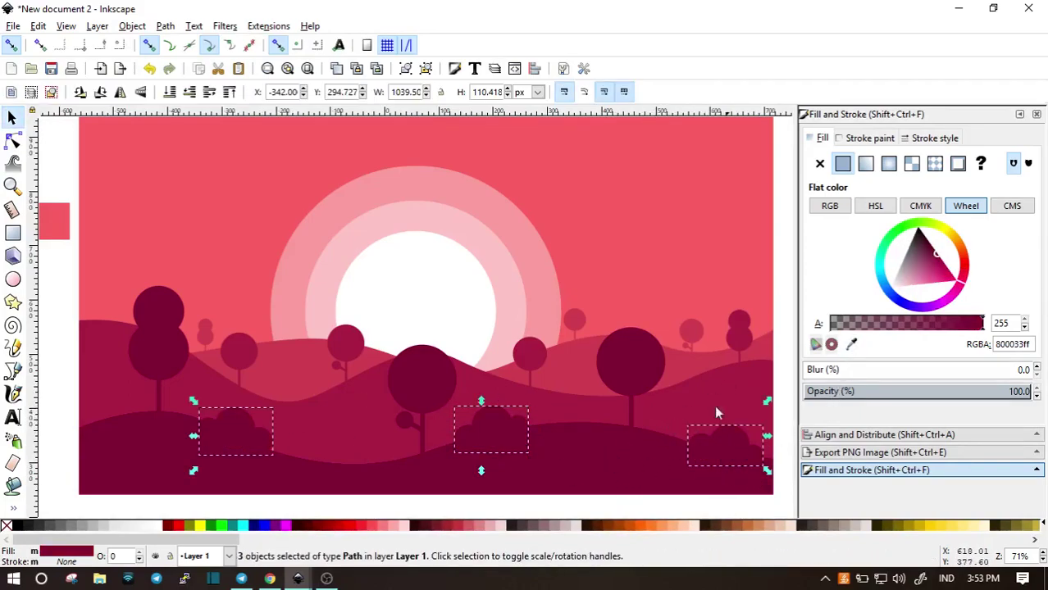
Duplicate the rightmost bush, shrink the copy to about 78 × 49 px and place it on the second hill right of the large right tree.
click(732, 444)
drag(733, 445, 718, 383)
scroll(718, 378, up, 2)
click(719, 378)
drag(789, 321, 766, 309)
key(ctrl+z)
drag(734, 382, 700, 395)
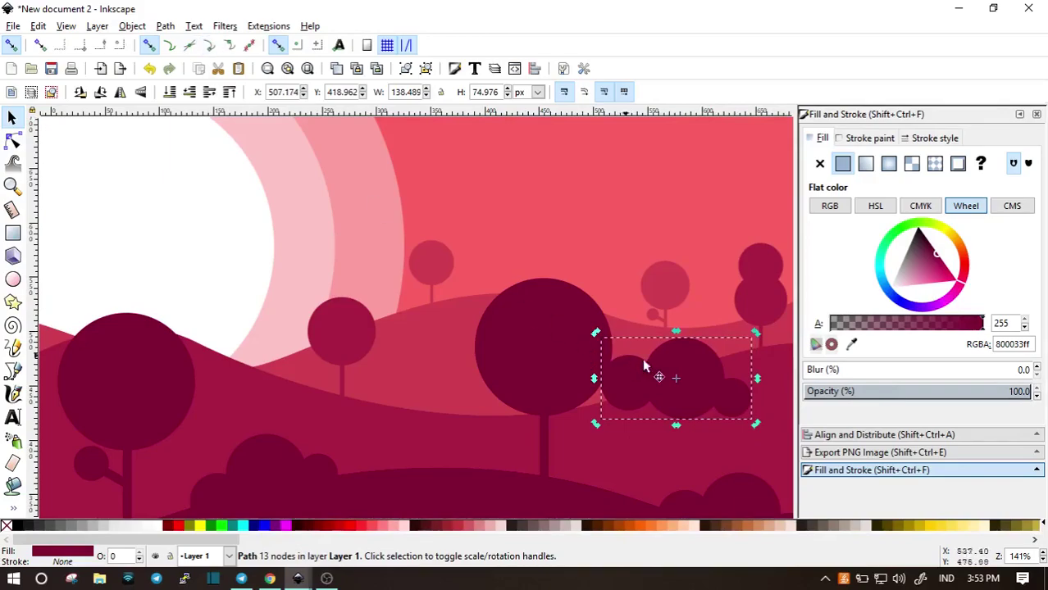
click(725, 352)
drag(756, 333, 684, 355)
click(656, 400)
drag(661, 403, 719, 333)
Duplicate the small bush, mirror it, shrink it to about 66 × 41 px and place it on the second hill's slope right of the middle tree.
key(ctrl+d)
drag(699, 370, 288, 365)
click(119, 91)
drag(302, 329, 493, 445)
key(space)
click(493, 444)
scroll(493, 444, down, 1)
click(494, 437)
Duplicate a front-hill bush, shrink the copy to about 88 × 56 px and place it at the left end of the second hill.
scroll(494, 438, down, 2)
click(321, 478)
click(486, 475)
drag(344, 478, 185, 385)
scroll(293, 418, up, 1)
drag(237, 364, 218, 387)
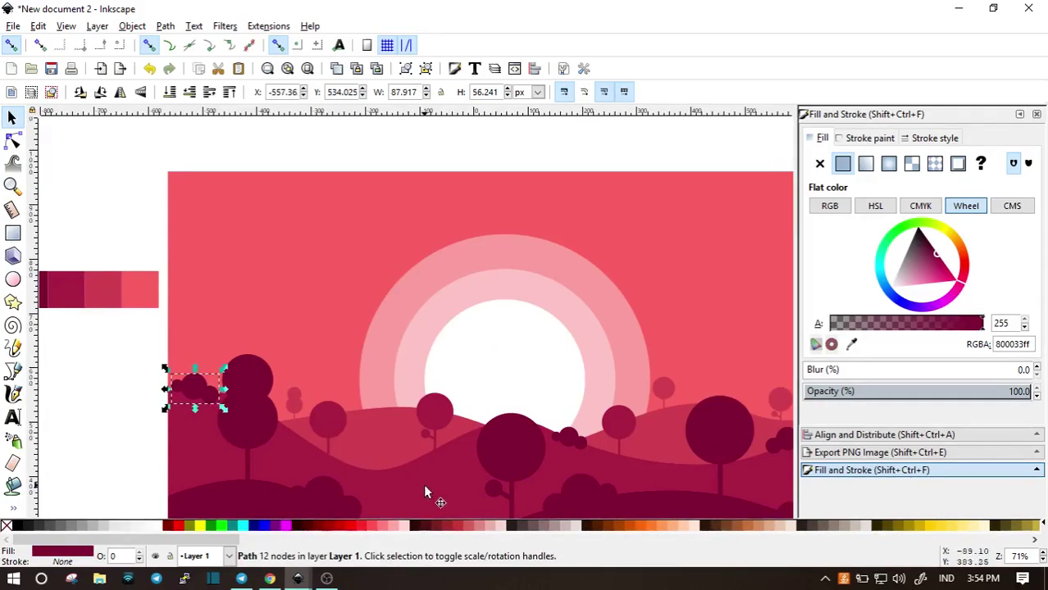
Duplicate the small bush below the sun and place a rotated copy, about 67 × 36 px, in the second hill's left valley.
click(264, 428)
click(518, 447)
click(565, 447)
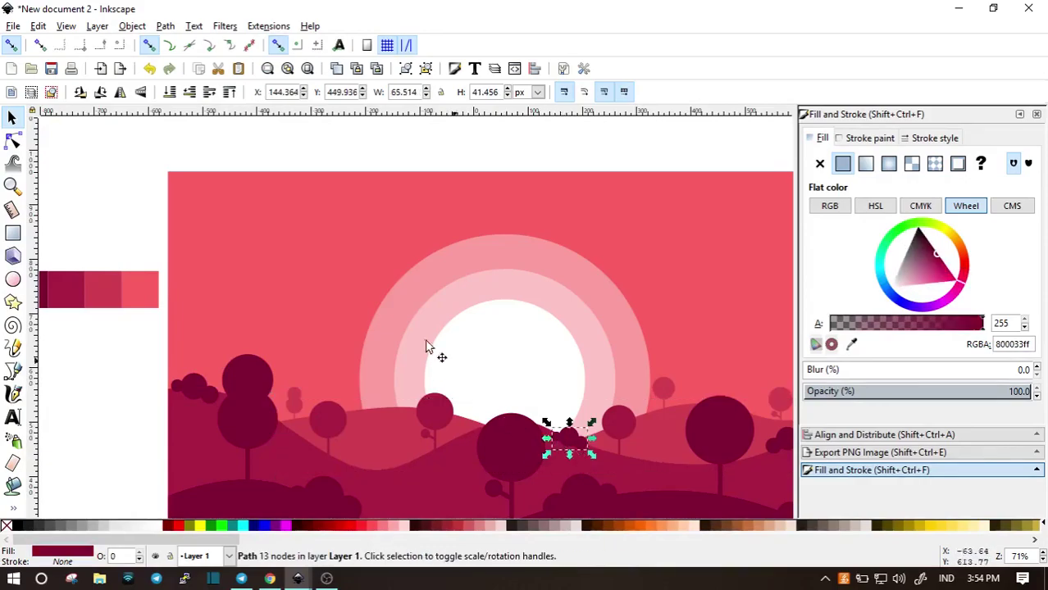
drag(557, 441, 400, 454)
click(373, 468)
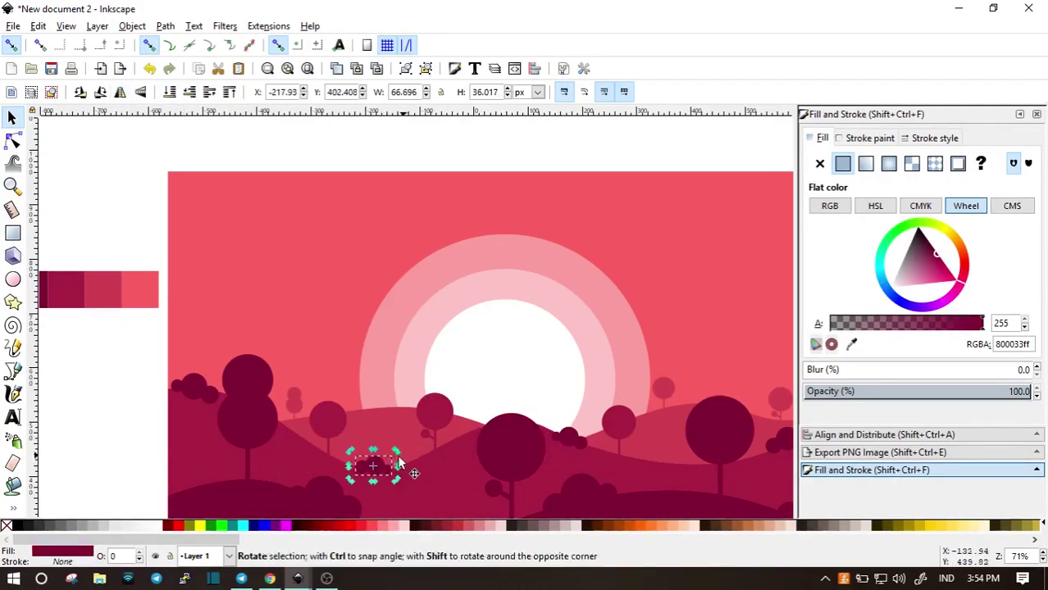
scroll(381, 480, up, 3)
scroll(385, 476, down, 3)
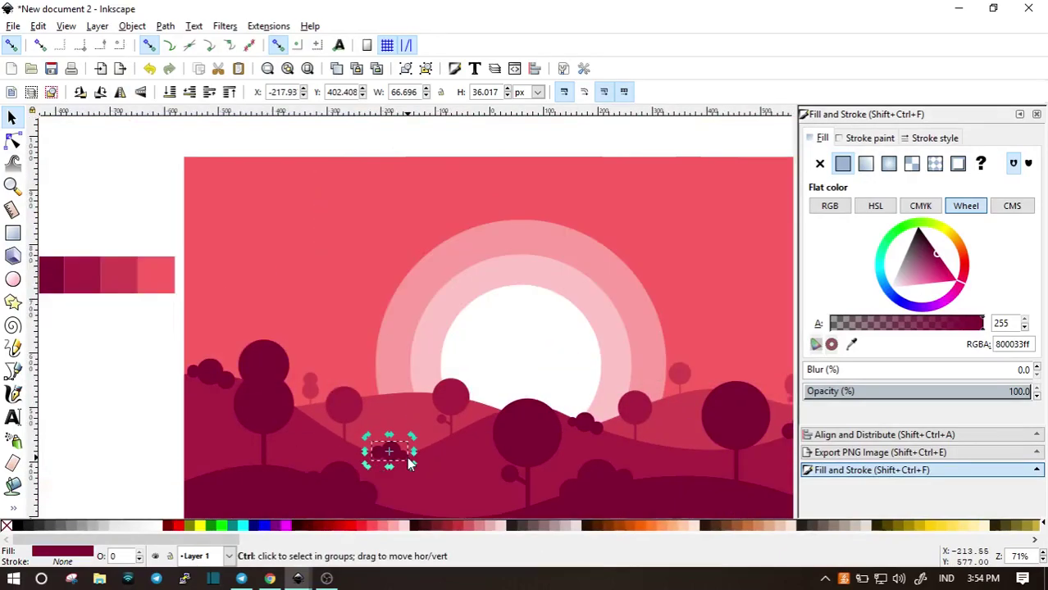
Fill the four small bushes on the second hill with that hill's color, a92042.
scroll(351, 442, down, 2)
click(575, 435)
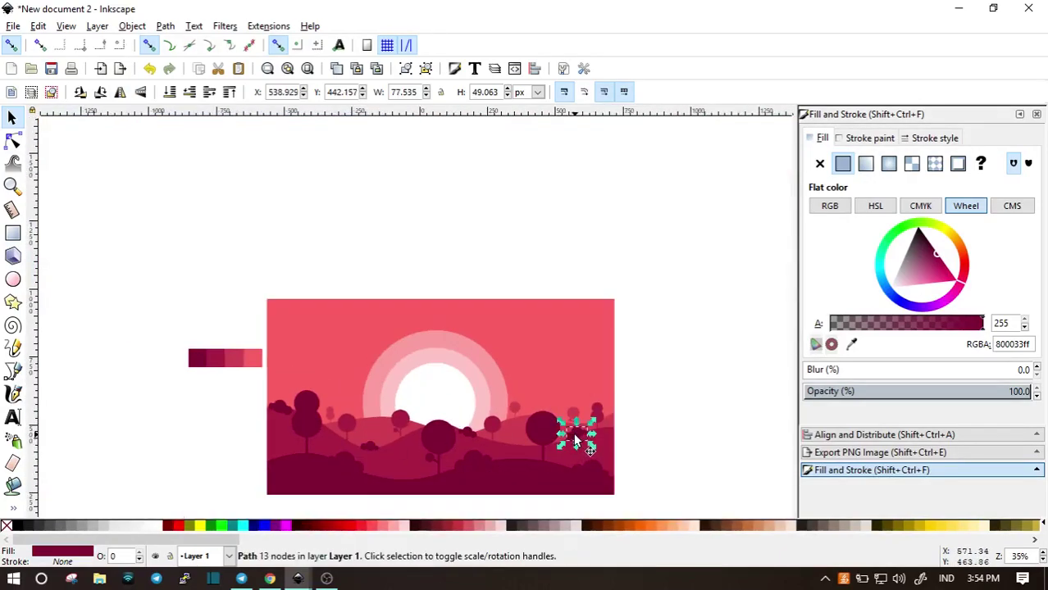
shift+click(467, 433)
shift+click(369, 447)
shift+click(280, 408)
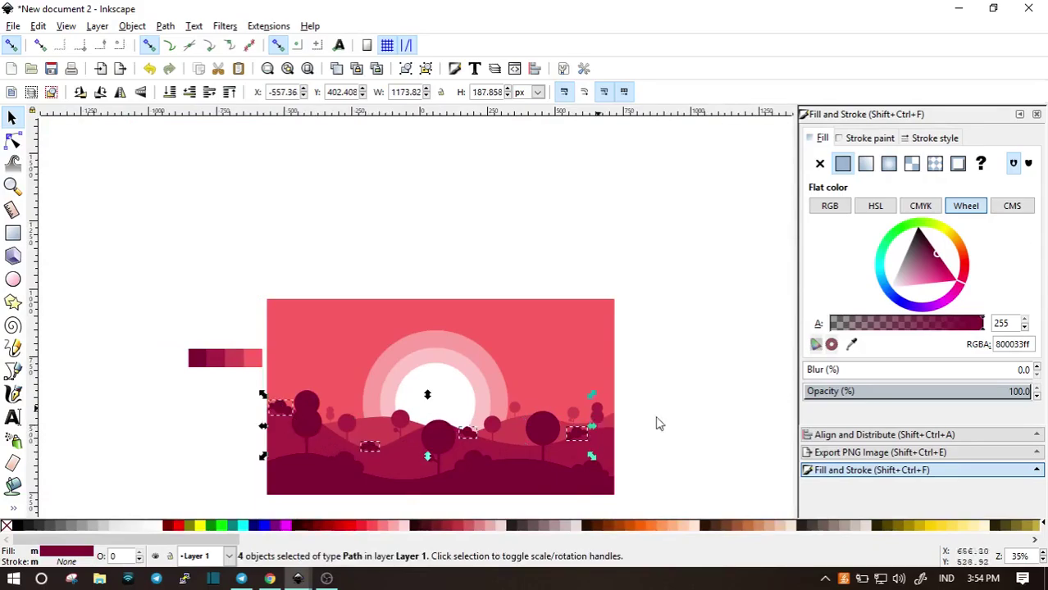
click(852, 345)
click(487, 451)
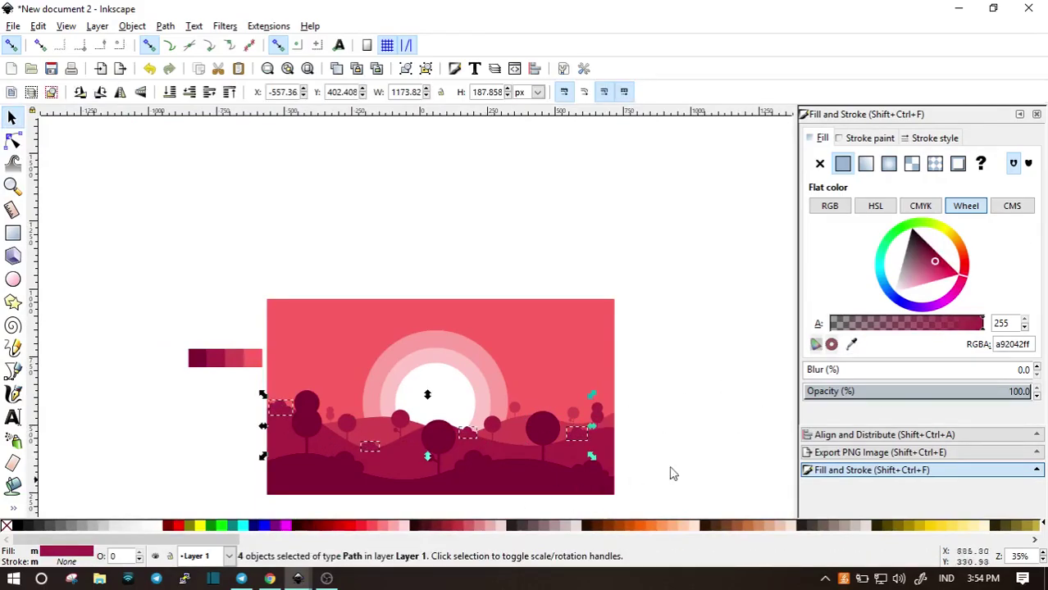
click(691, 459)
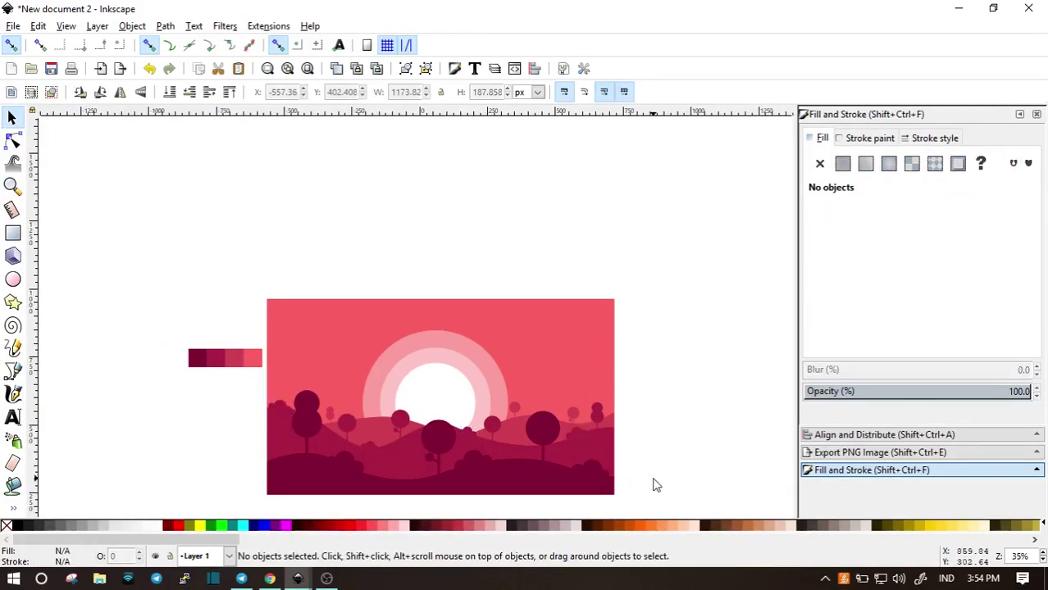
ctrl+scroll(514, 469, up, 2)
ctrl+scroll(467, 439, up, 1)
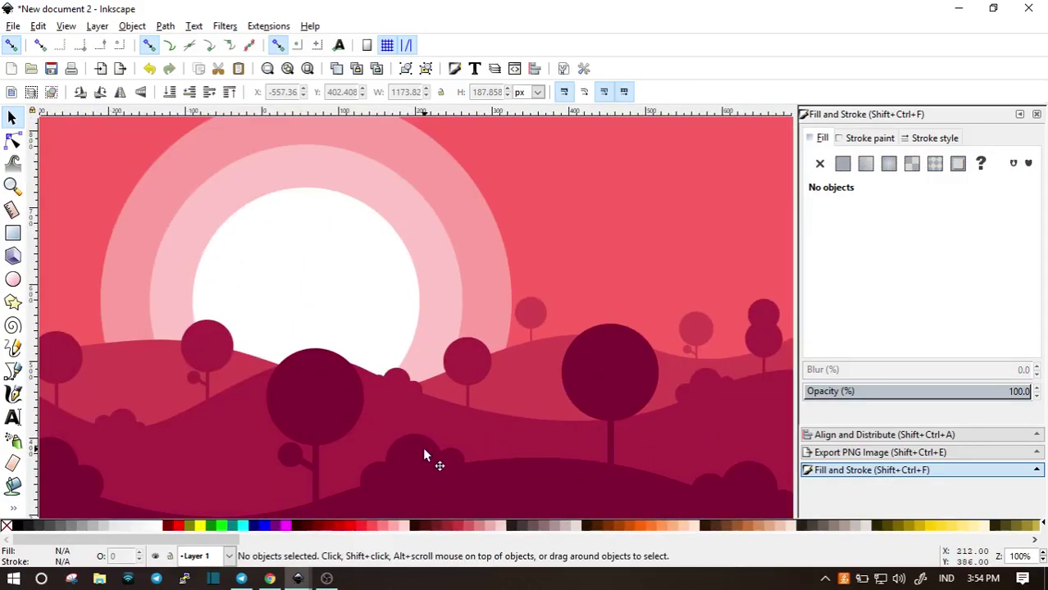
click(446, 456)
drag(431, 428, 553, 341)
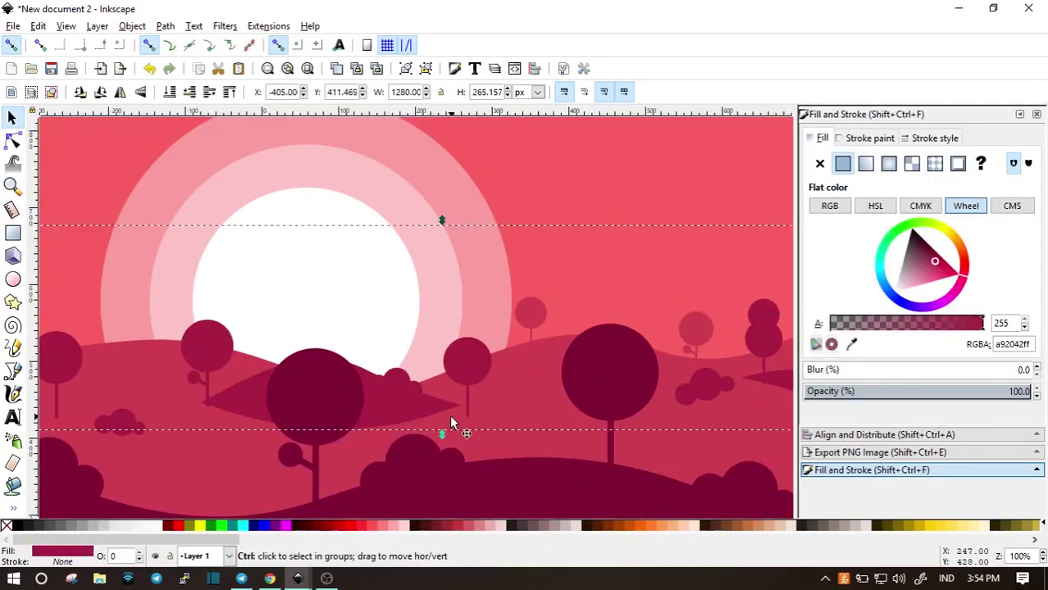
key(ctrl+z)
Duplicate a front-hill bush, shrink the copy and place it on the back hill's crest between the smallest round tree and the large right tree.
ctrl+scroll(466, 430, down, 2)
click(445, 444)
key(ctrl+d)
drag(445, 443, 508, 388)
ctrl+scroll(510, 387, up, 1)
ctrl+scroll(510, 393, up, 2)
Place another tiny bush copy, about 33 × 21 px, on the back hill's slope left of the large middle tree.
drag(557, 378, 111, 388)
key(ctrl+z)
click(442, 438)
click(515, 376)
key(ctrl+d)
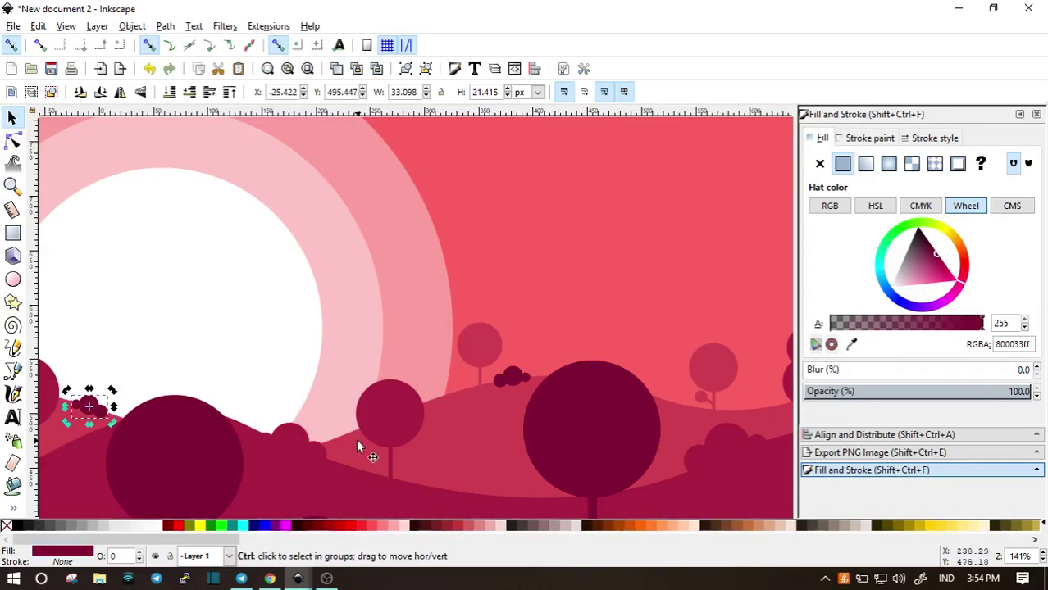
Duplicate the tiny bush on the right crest and place the copy, about 34 × 20 px, on the back hill's left crest.
scroll(356, 439, down, 2)
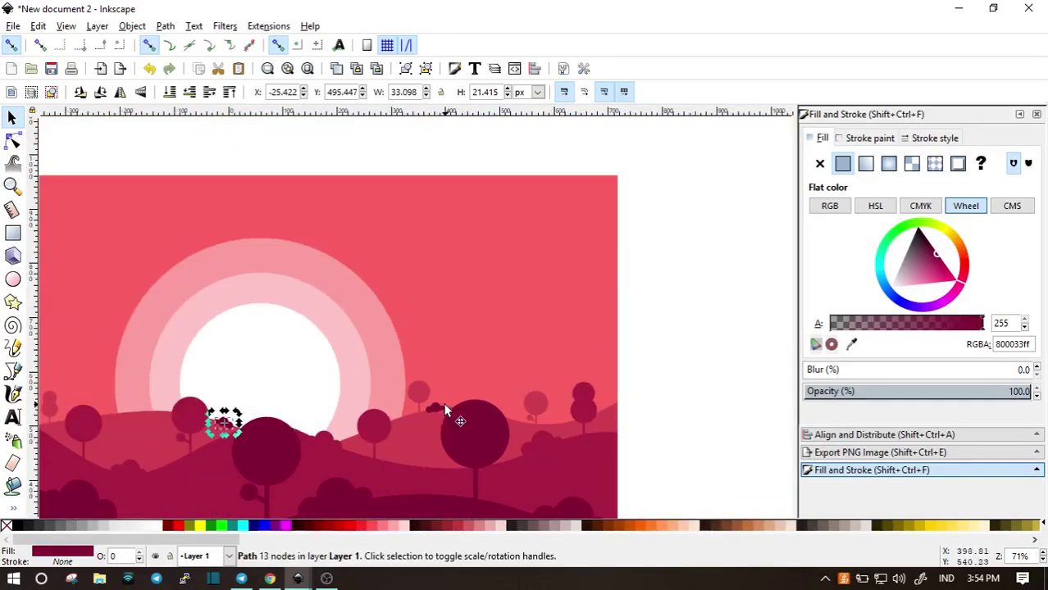
click(441, 406)
key(ctrl+d)
drag(428, 409, 134, 398)
scroll(118, 419, up, 3)
scroll(156, 418, down, 4)
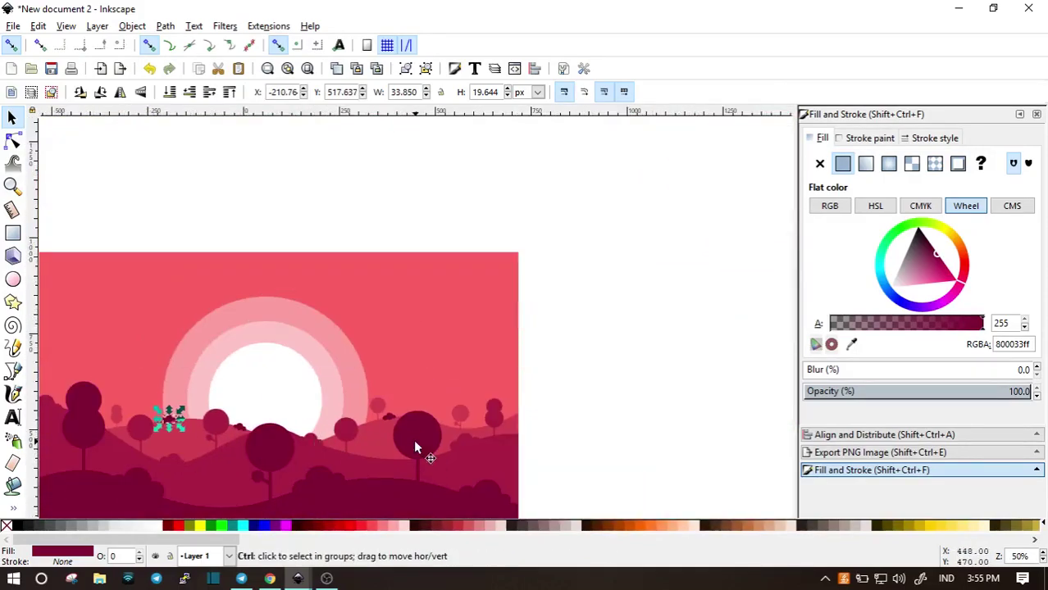
Fill the three tiny bushes on the back hill with that hill's color, d24051.
scroll(415, 446, up, 1)
shift+click(379, 406)
shift+click(167, 422)
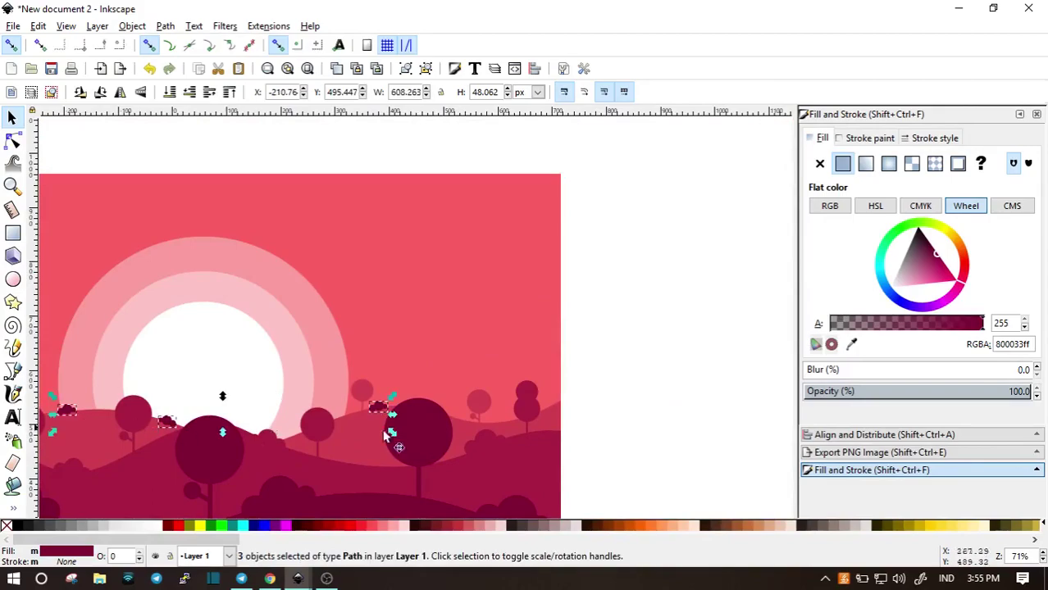
click(851, 345)
click(360, 441)
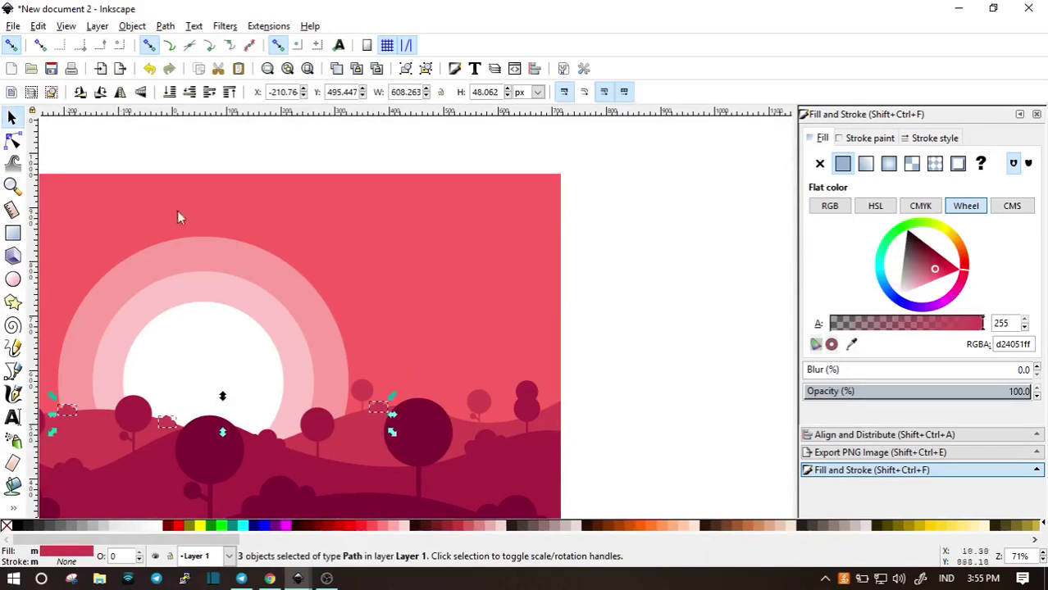
click(111, 154)
Draw a circle in the sky right of the sun and build a cloud outline with smaller overlapping circles on both sides.
scroll(246, 352, down, 1)
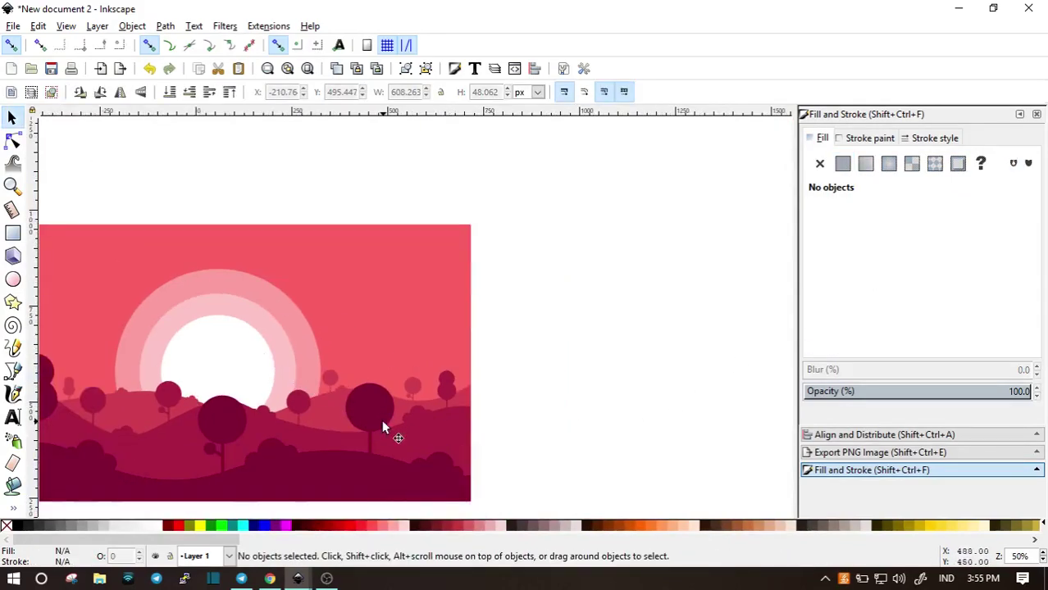
key(space)
drag(417, 369, 540, 316)
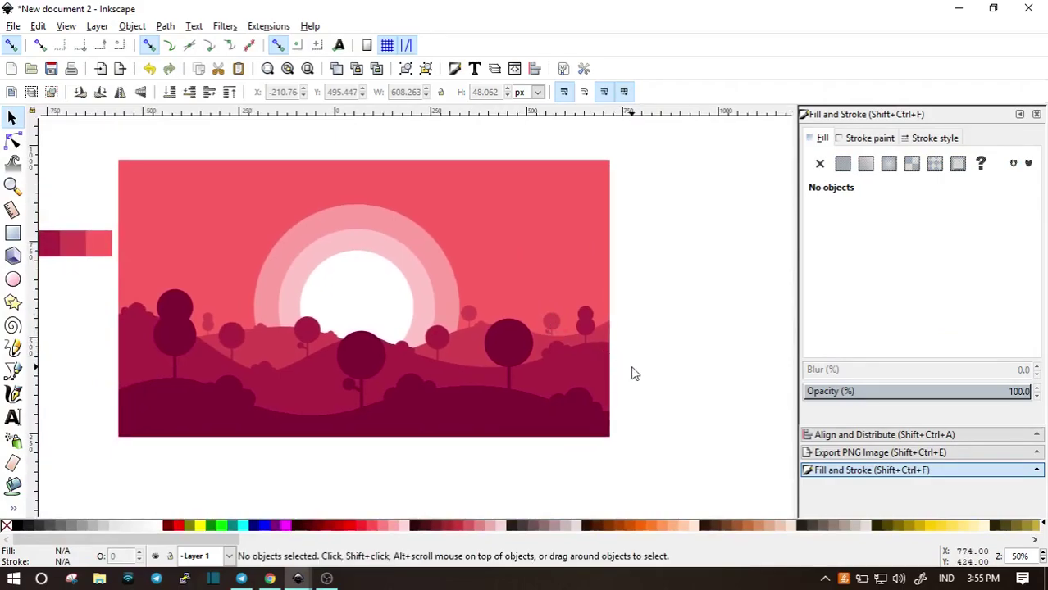
click(13, 278)
scroll(529, 263, up, 1)
mouse_move(493, 247)
mouse_down()
mouse_move(543, 295)
mouse_move(468, 284)
mouse_move(505, 260)
mouse_move(497, 283)
mouse_move(551, 283)
mouse_move(555, 266)
mouse_move(542, 277)
mouse_up()
click(11, 117)
key(ctrl+d)
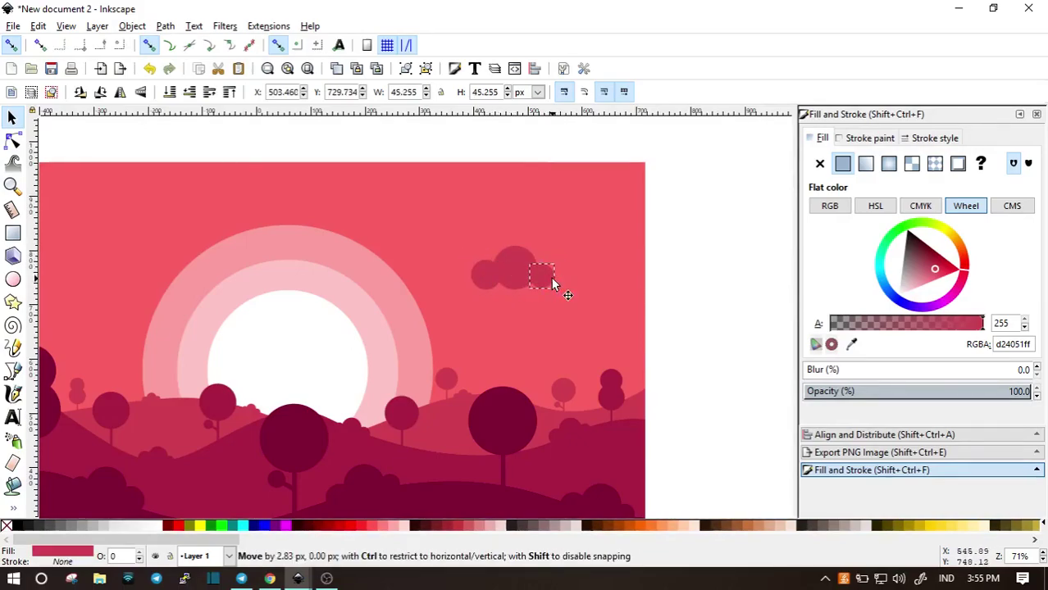
Tighten the overlap of the three circles and unite them into one cloud shape, about 153 × 81 px.
scroll(543, 277, up, 2)
shift+click(419, 283)
drag(428, 279, 435, 275)
click(165, 25)
click(188, 117)
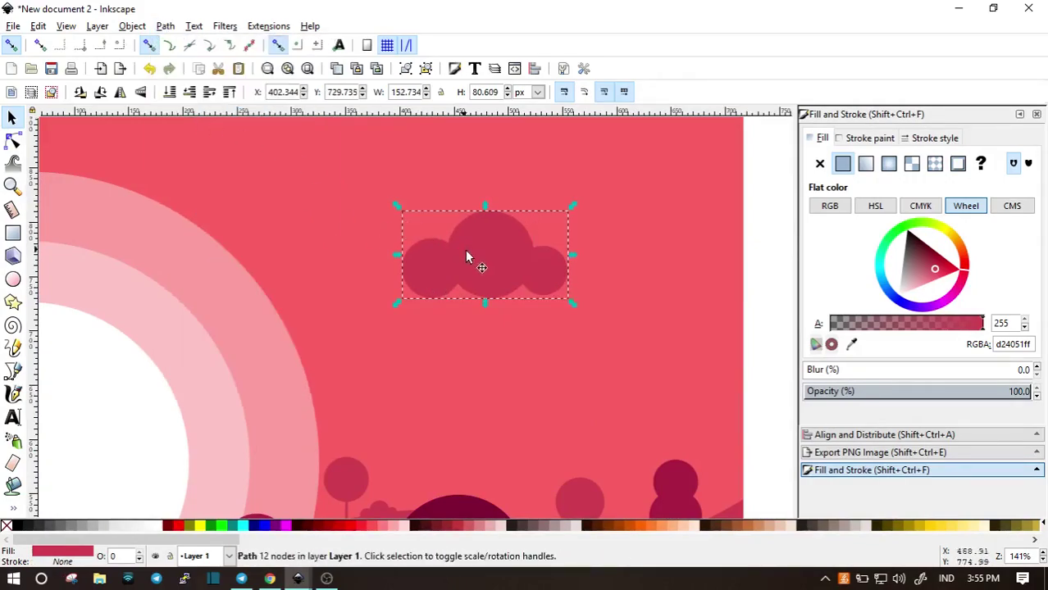
Fill the cloud with white and enlarge it to about 211 × 111 px in the sky right of the sun.
scroll(500, 270, down, 2)
click(156, 527)
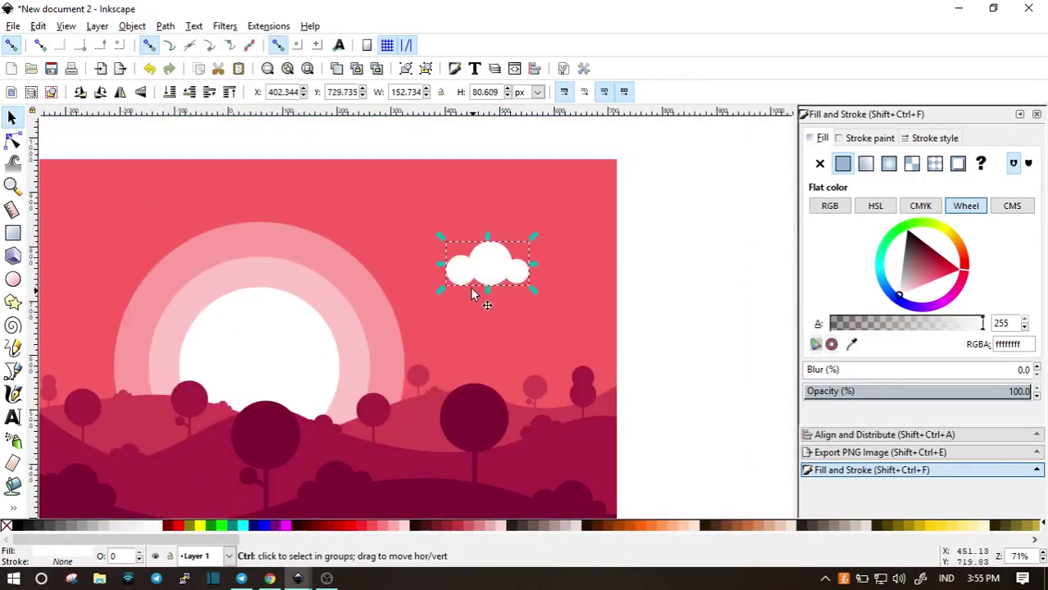
drag(440, 290, 420, 300)
drag(534, 236, 546, 228)
drag(510, 262, 533, 256)
click(533, 256)
Give the cloud a linear gradient fill fading from white to transparent.
scroll(528, 263, down, 1)
click(870, 139)
click(817, 140)
click(866, 163)
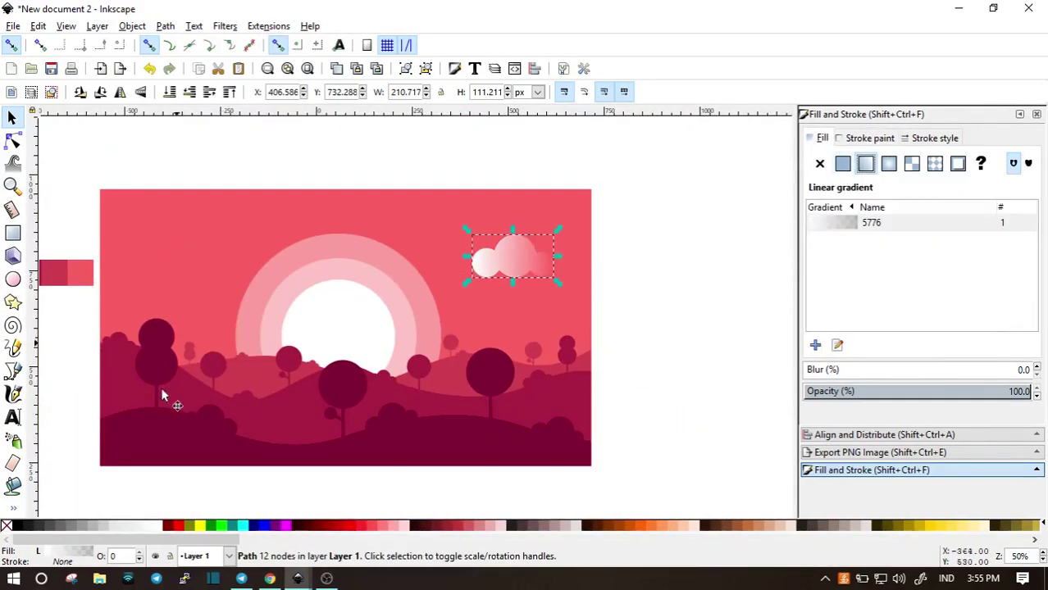
Reorient the cloud's gradient vertically, with opaque white at its top and the transparent end near its base.
click(14, 508)
click(37, 505)
drag(473, 256, 510, 273)
click(510, 274)
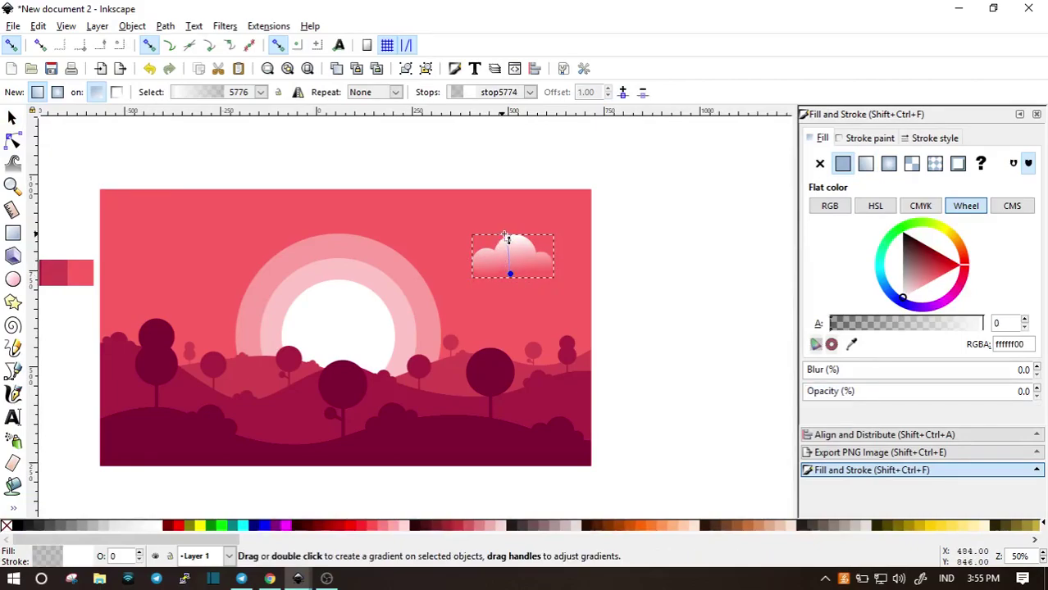
click(510, 235)
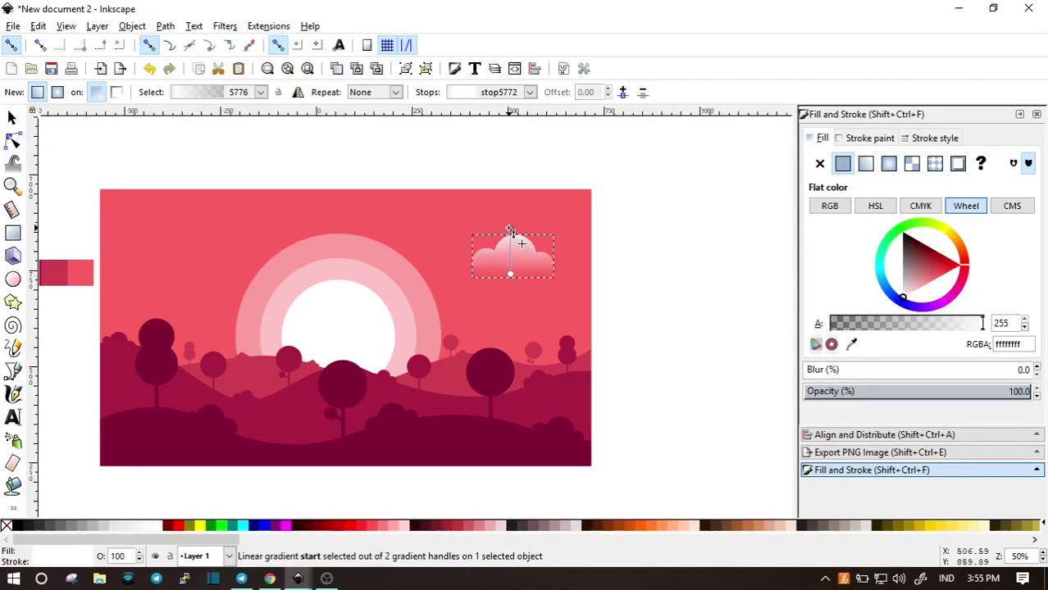
click(12, 119)
click(595, 269)
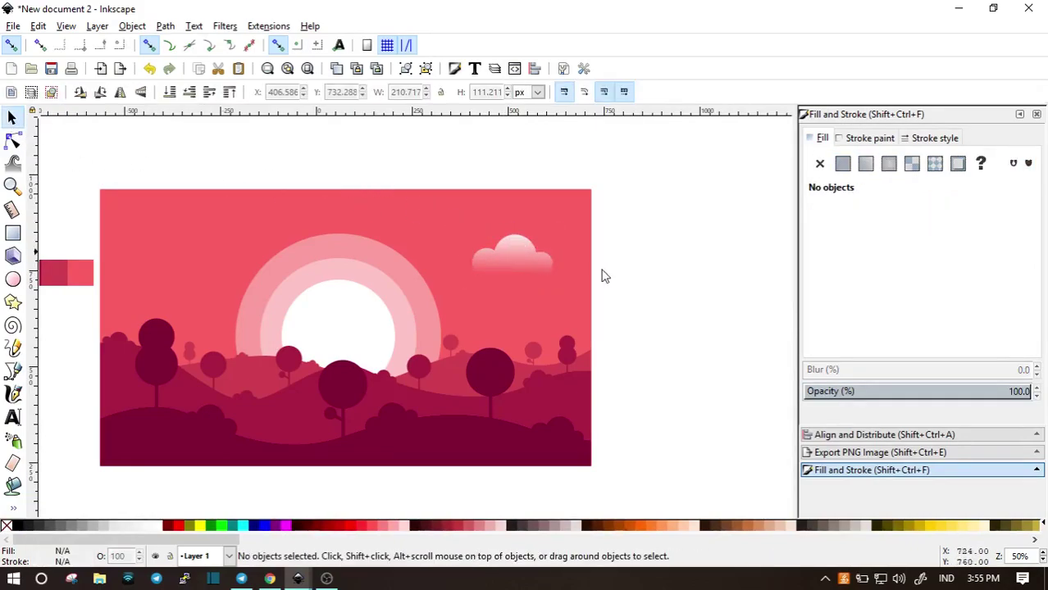
Extend the cloud gradient's white start slightly above the cloud and align its transparent end vertically beneath, just inside the base.
click(531, 256)
click(13, 508)
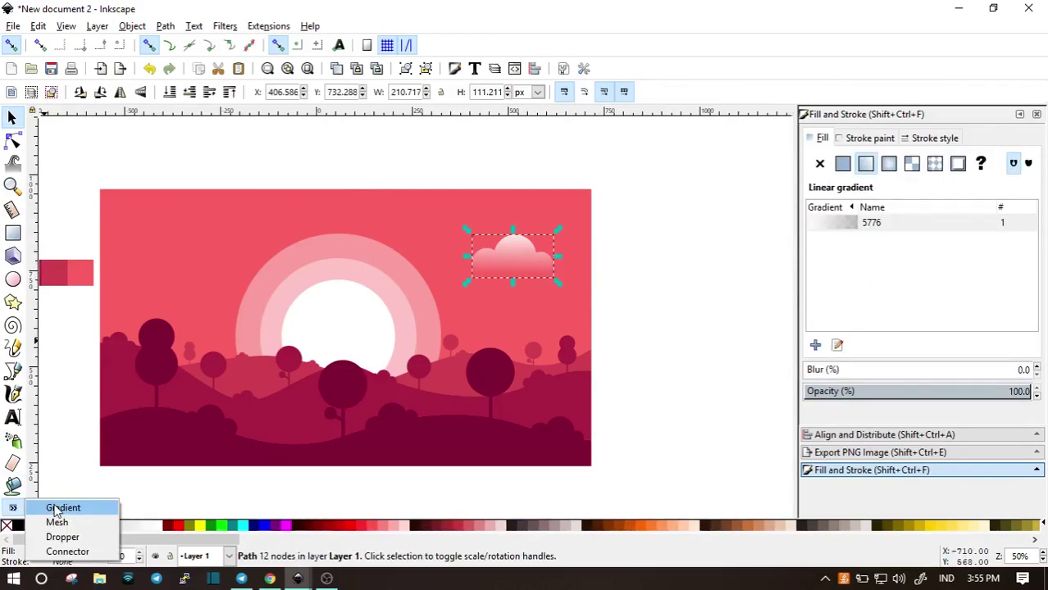
click(61, 503)
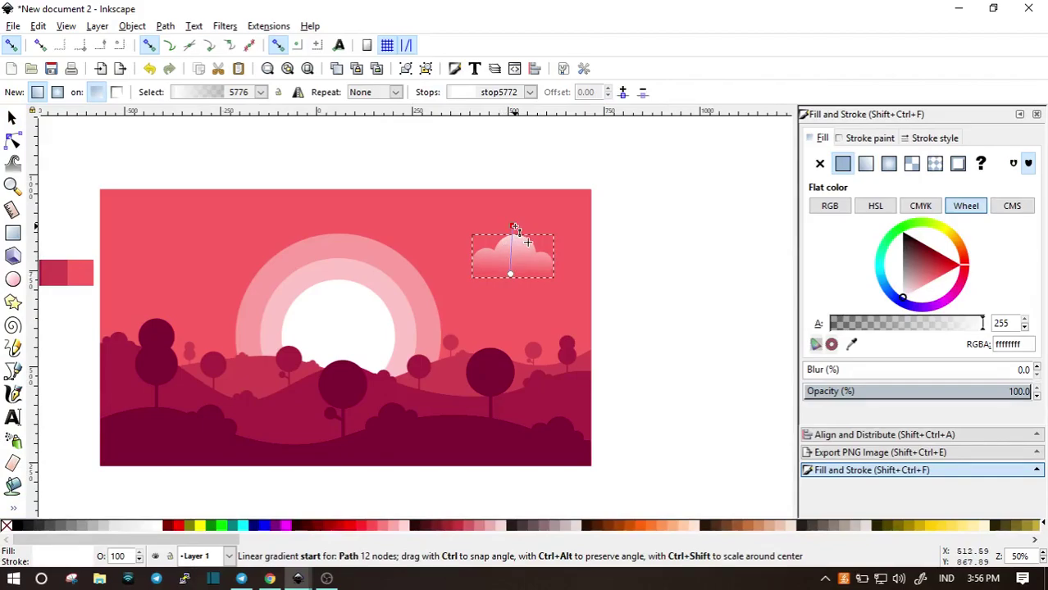
drag(511, 275, 518, 273)
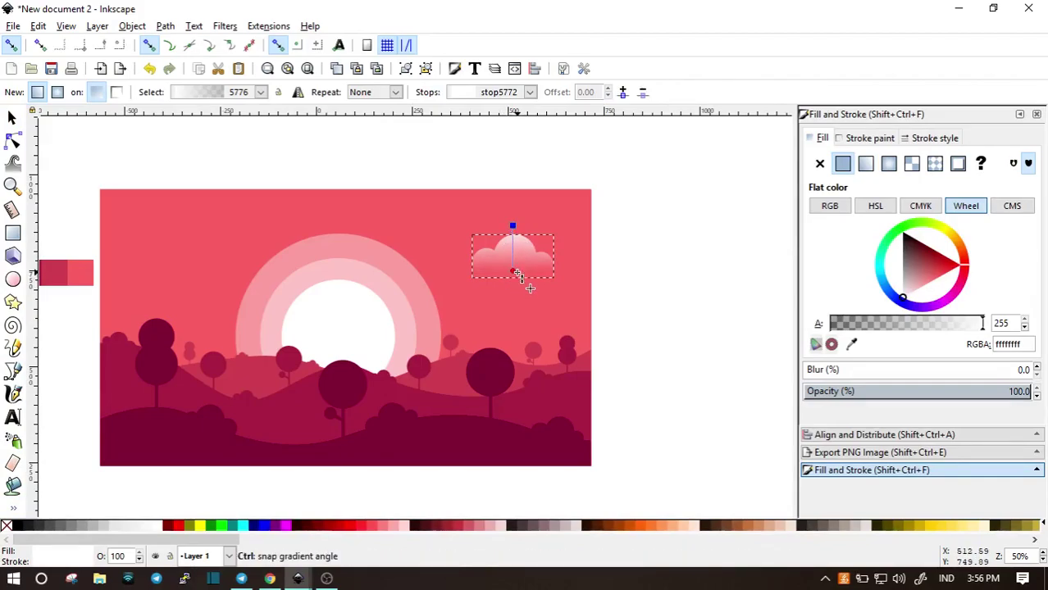
click(11, 117)
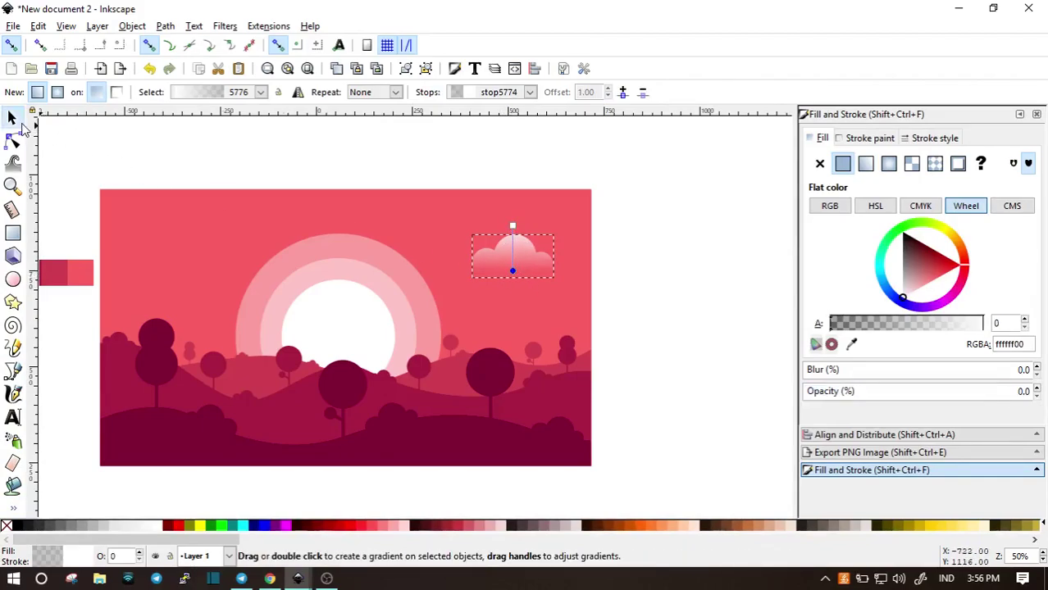
Duplicate the cloud twice and arrange the three clouds left of the sun, in the upper-right sky and above the right hills.
key(ctrl+d)
drag(518, 263, 512, 230)
key(ctrl+d)
drag(161, 281, 540, 299)
drag(486, 209, 476, 226)
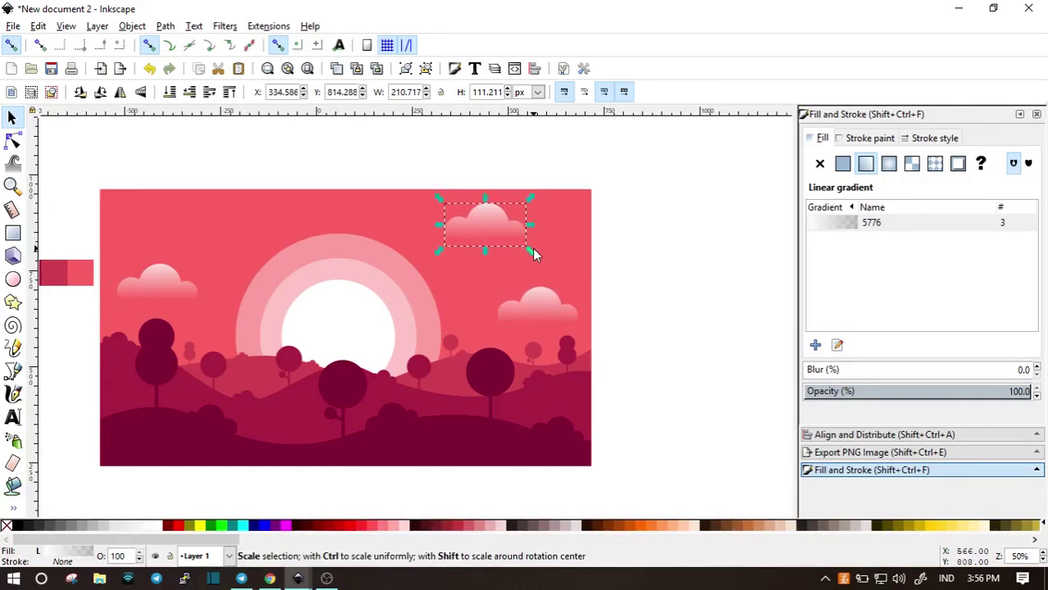
Select the coral sky background shape.
click(597, 264)
click(482, 278)
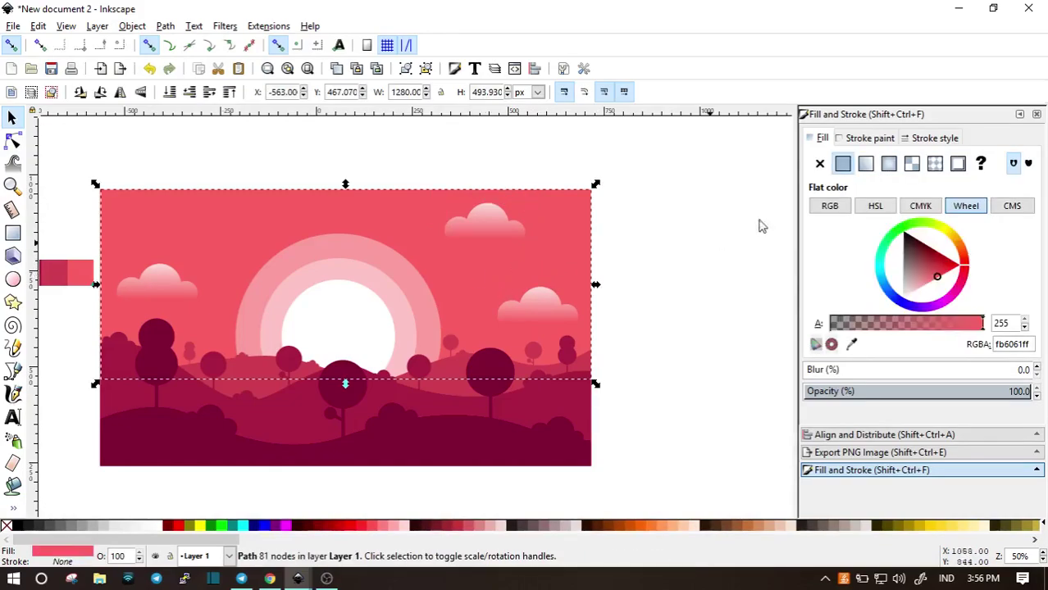
click(869, 139)
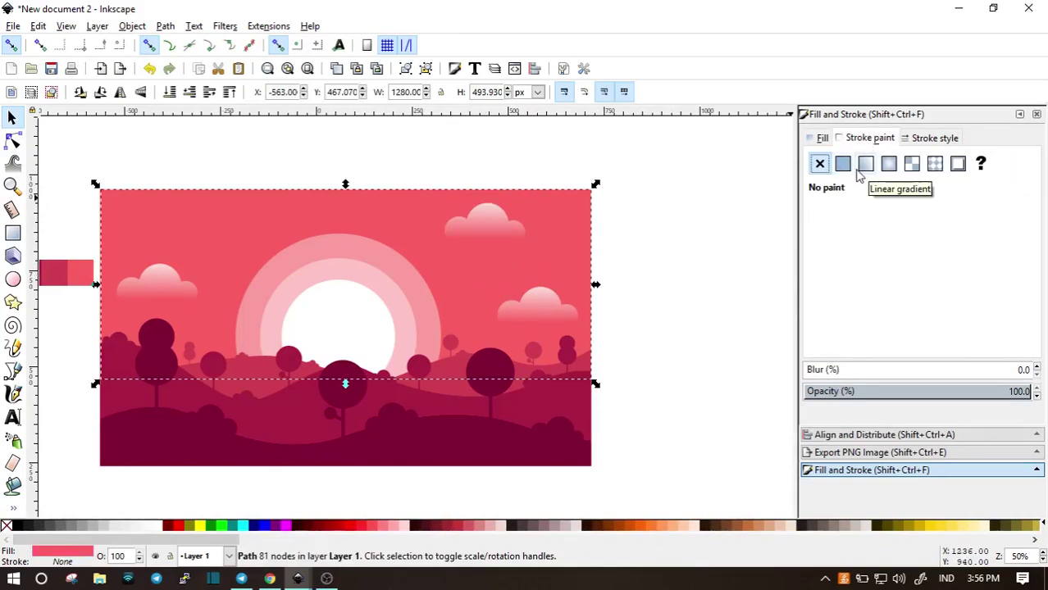
click(865, 164)
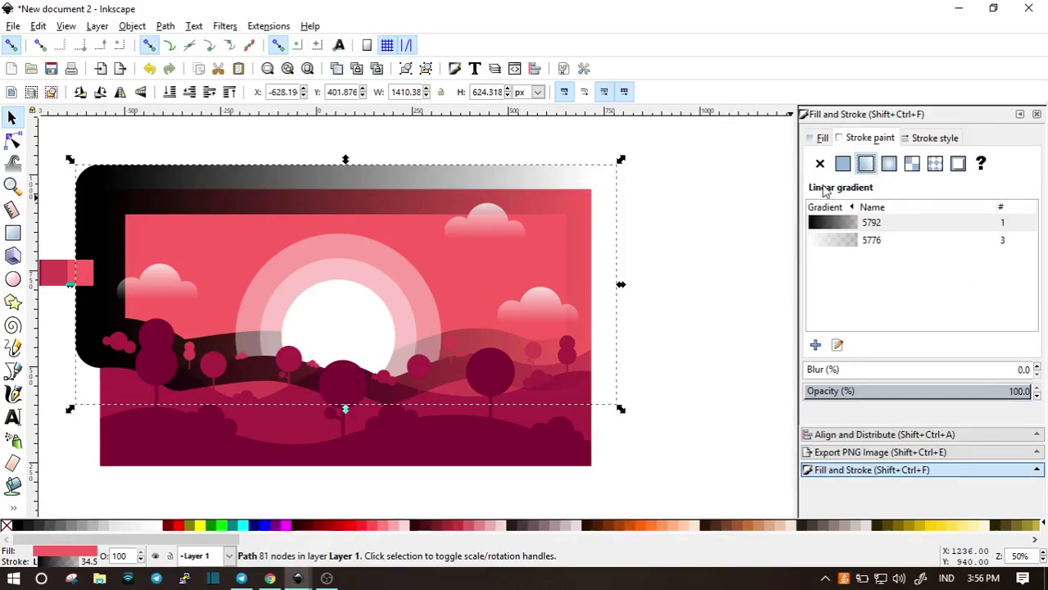
click(819, 164)
click(822, 138)
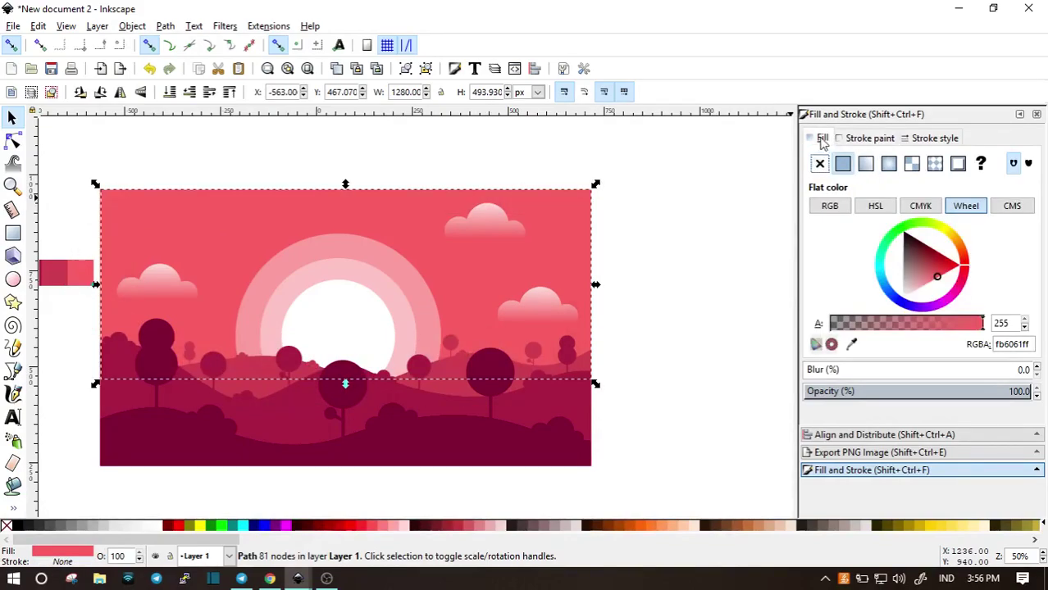
Give the sky a linear gradient fill running vertically from just above its upper edge down to the front hills.
click(865, 164)
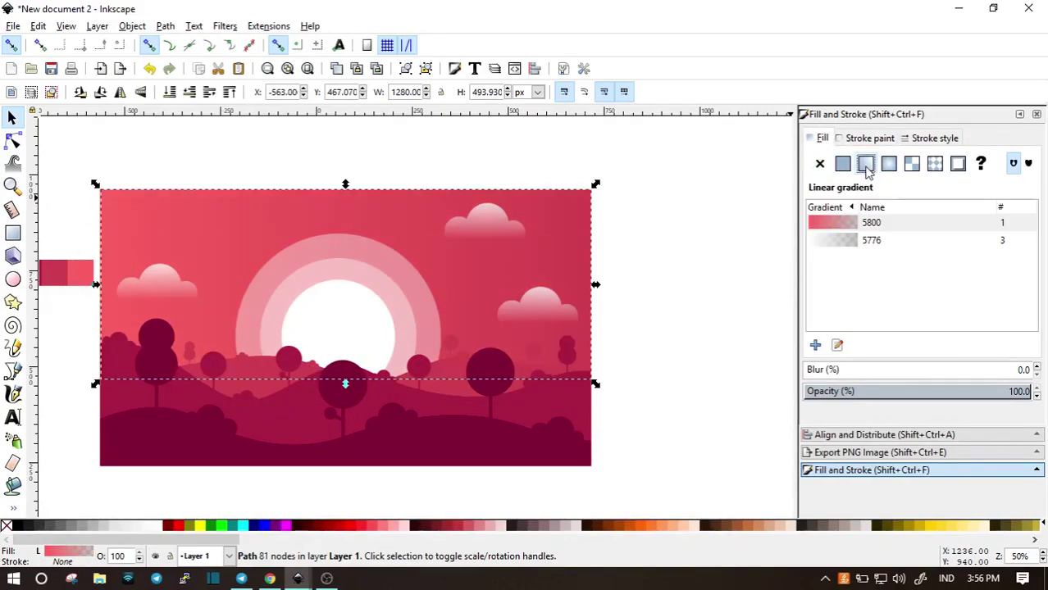
click(830, 222)
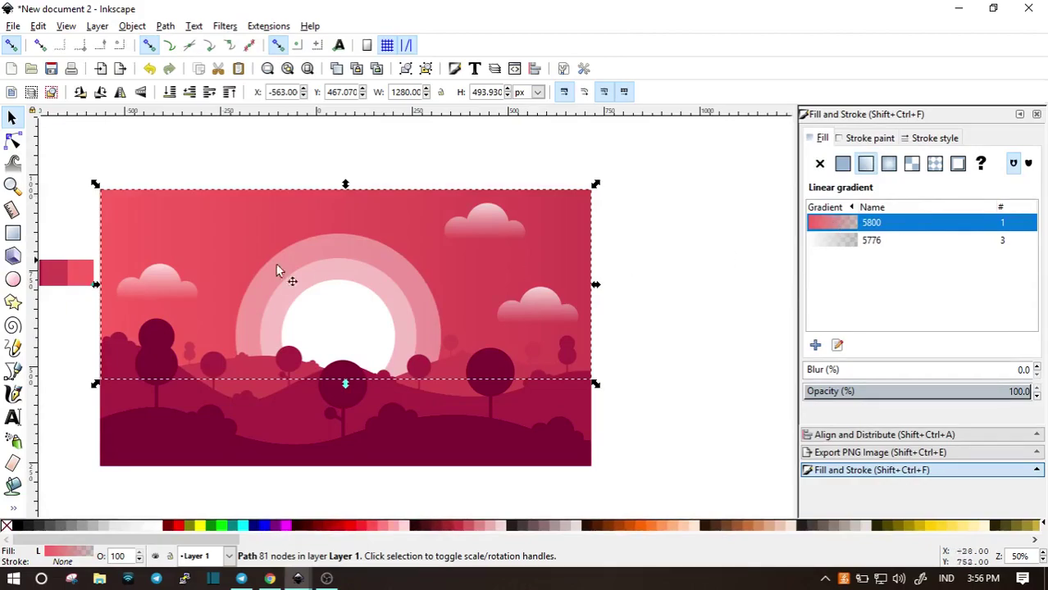
click(12, 508)
click(63, 507)
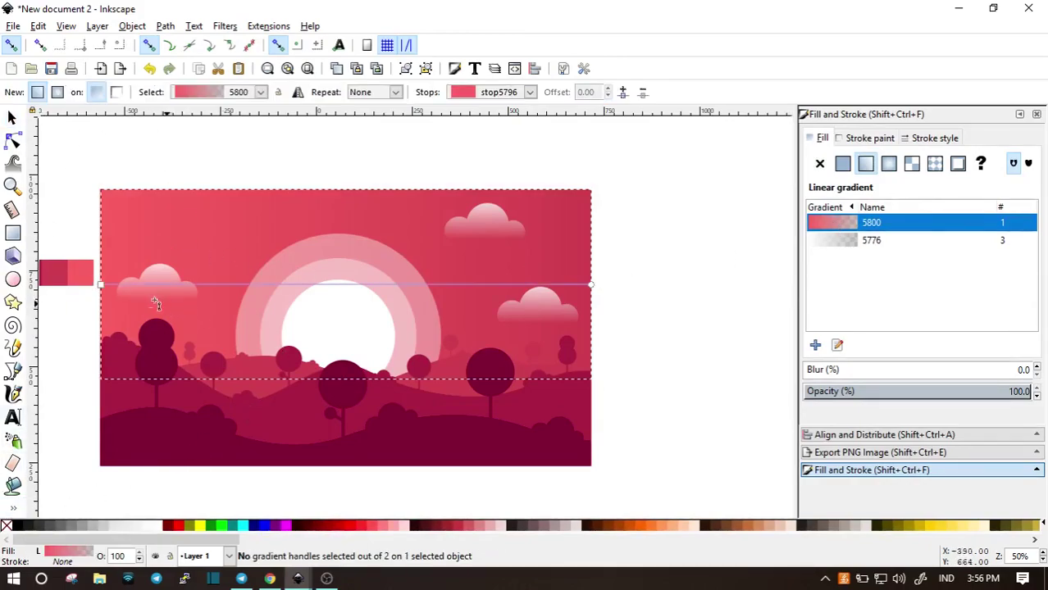
mouse_move(324, 179)
mouse_down()
mouse_move(338, 205)
mouse_move(339, 184)
mouse_up()
drag(590, 284, 337, 416)
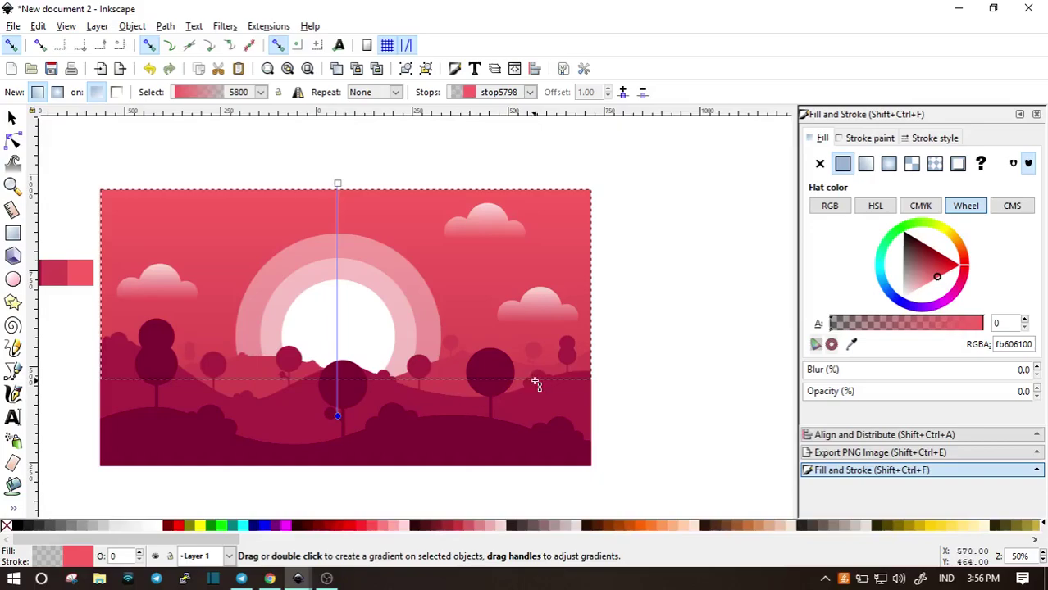
Make the sky gradient's lower stop opaque white and run the gradient from the sun's top to just below the canvas.
drag(940, 281, 878, 318)
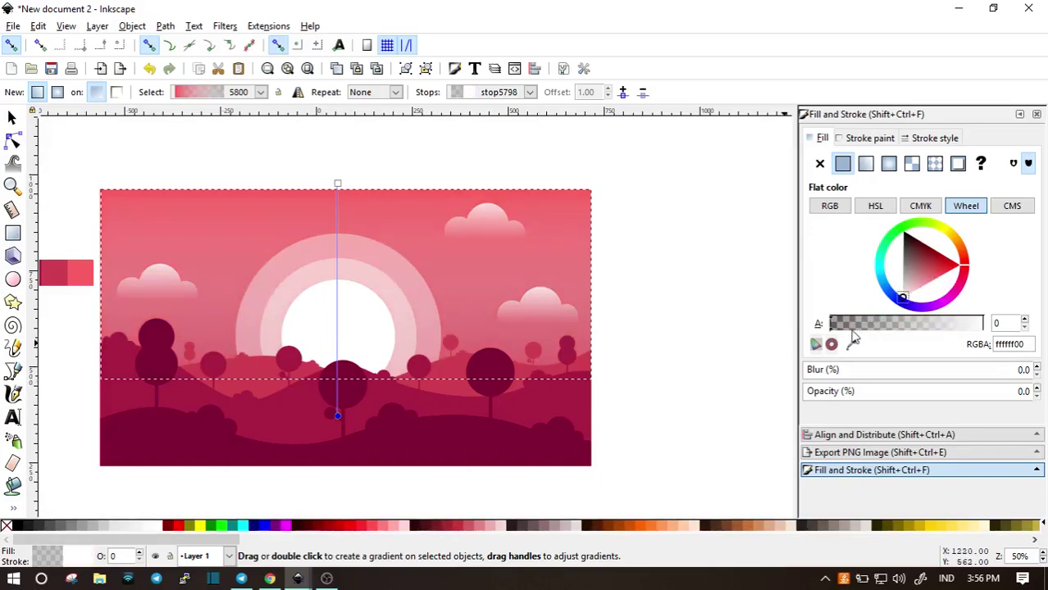
drag(879, 330, 994, 328)
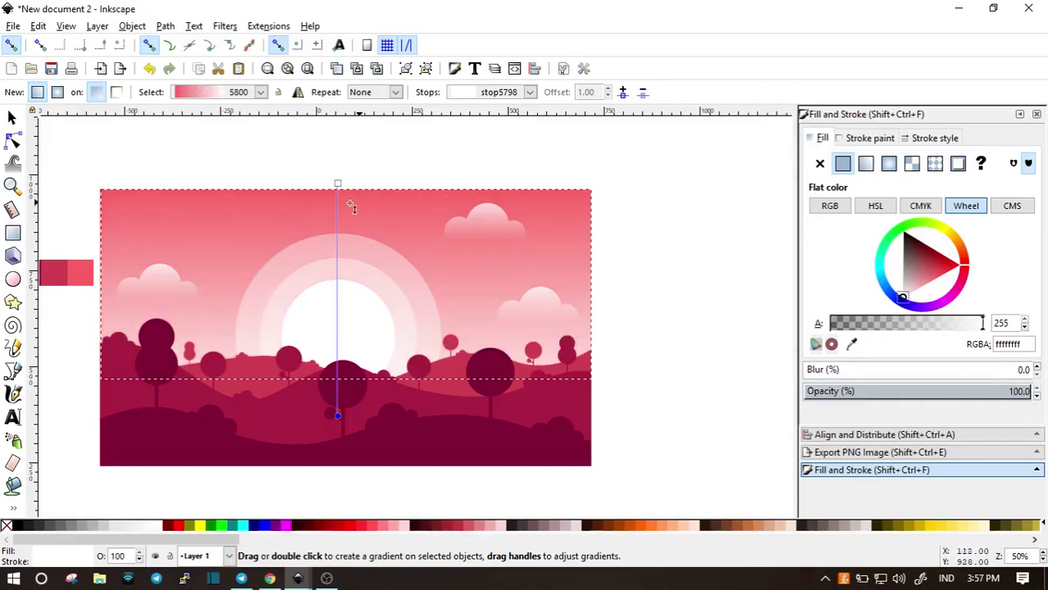
mouse_move(339, 417)
mouse_down()
mouse_move(332, 498)
mouse_move(342, 504)
mouse_up()
mouse_move(339, 183)
mouse_down()
mouse_move(334, 127)
mouse_move(327, 247)
mouse_move(346, 281)
mouse_up()
mouse_move(340, 503)
mouse_down()
mouse_move(340, 480)
mouse_move(346, 489)
mouse_up()
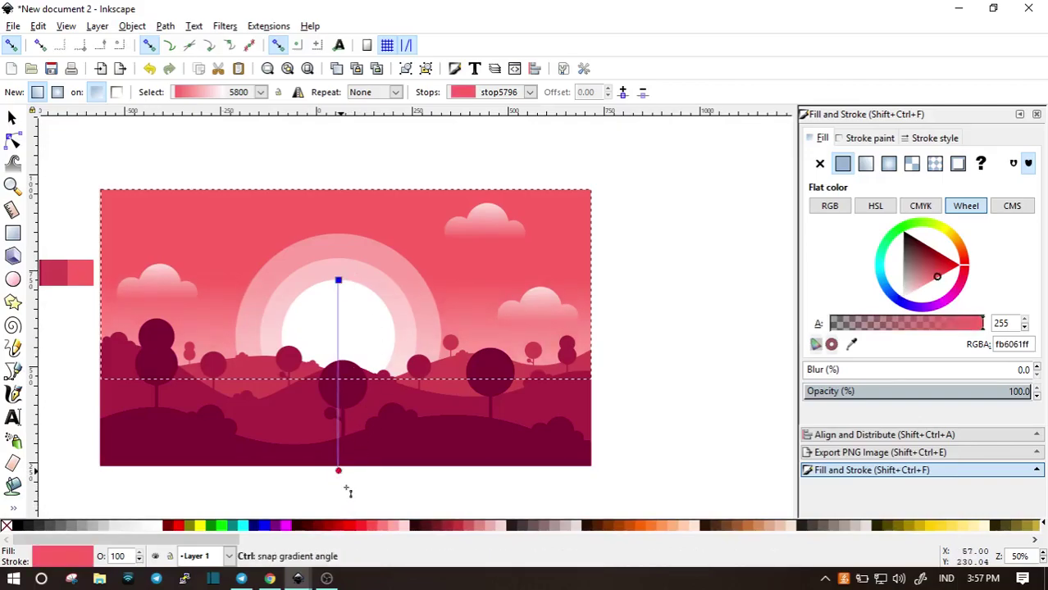
click(340, 282)
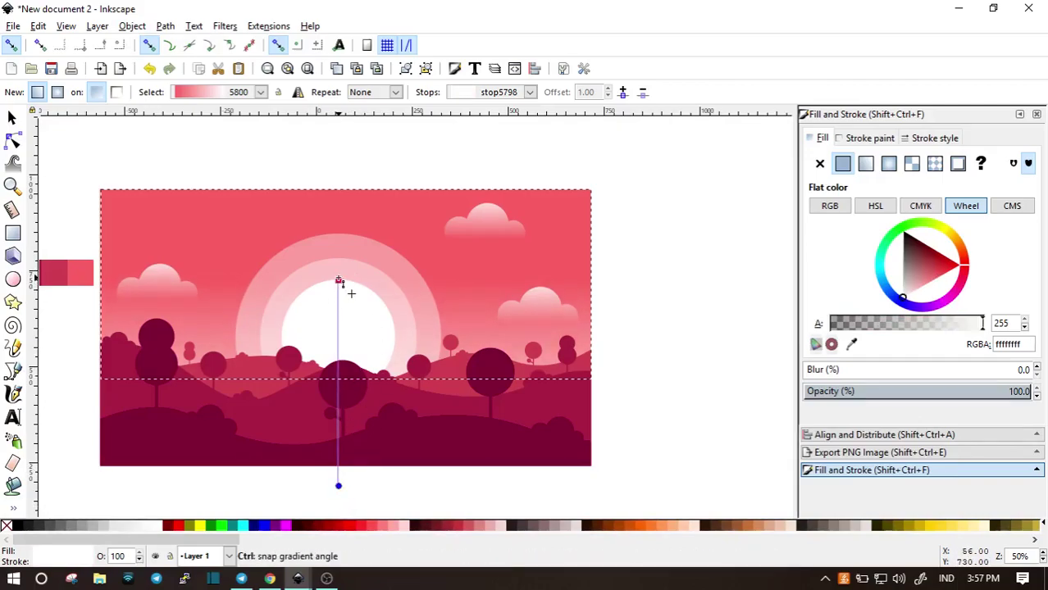
ctrl+click(338, 281)
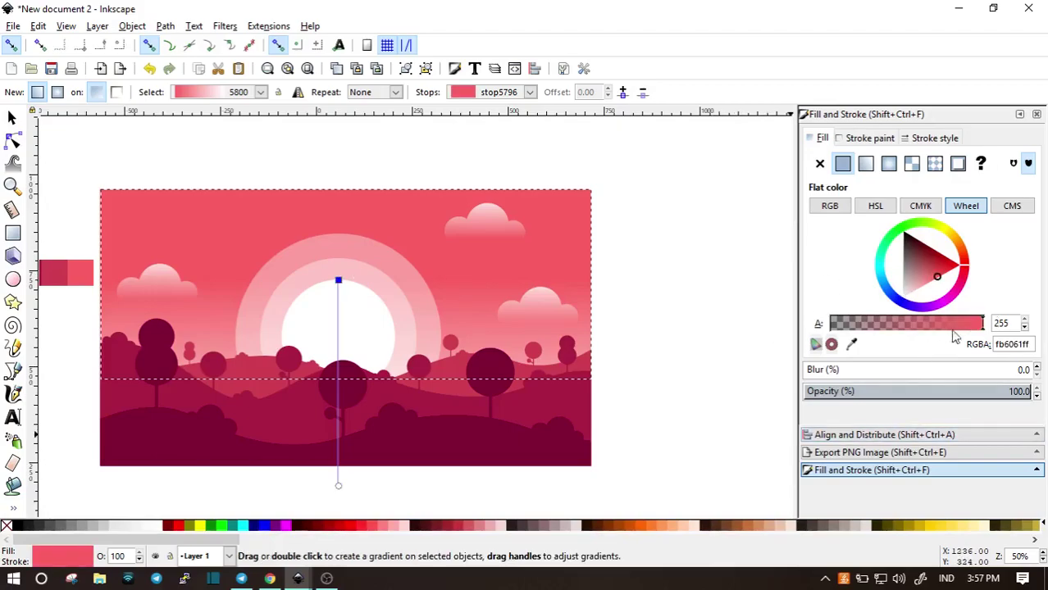
Try yellow, ffec00, at reduced opacities on the sky gradient's lower stop, and return the stop to opaque white.
click(338, 486)
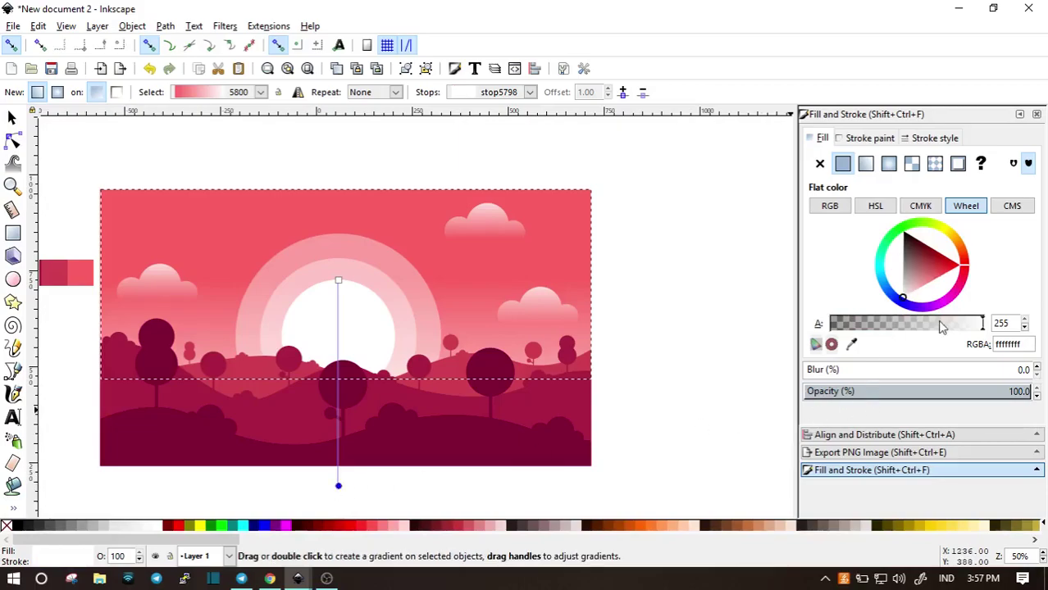
click(940, 230)
drag(943, 236, 948, 234)
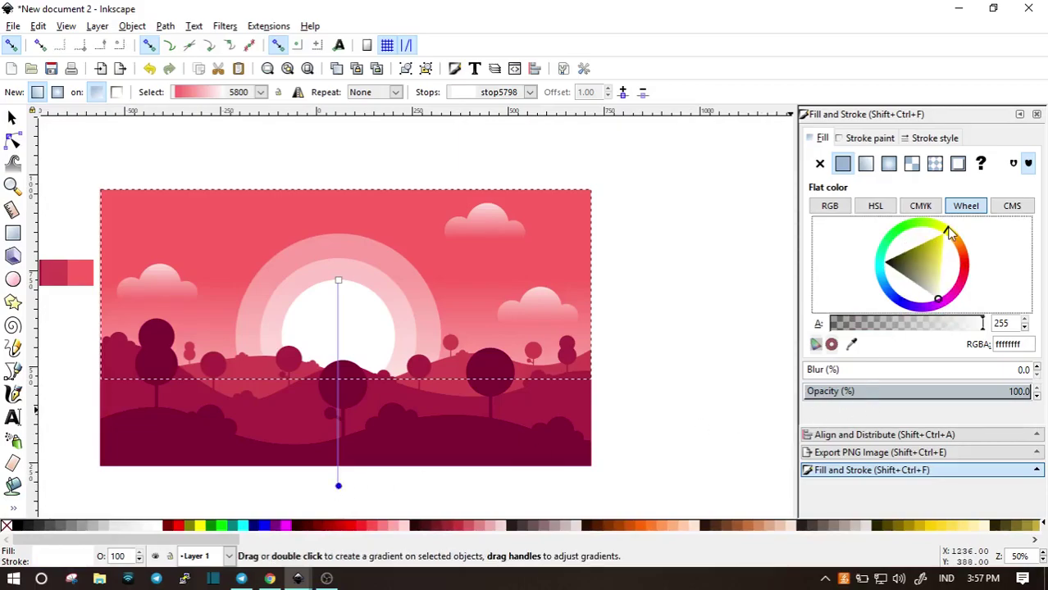
click(943, 234)
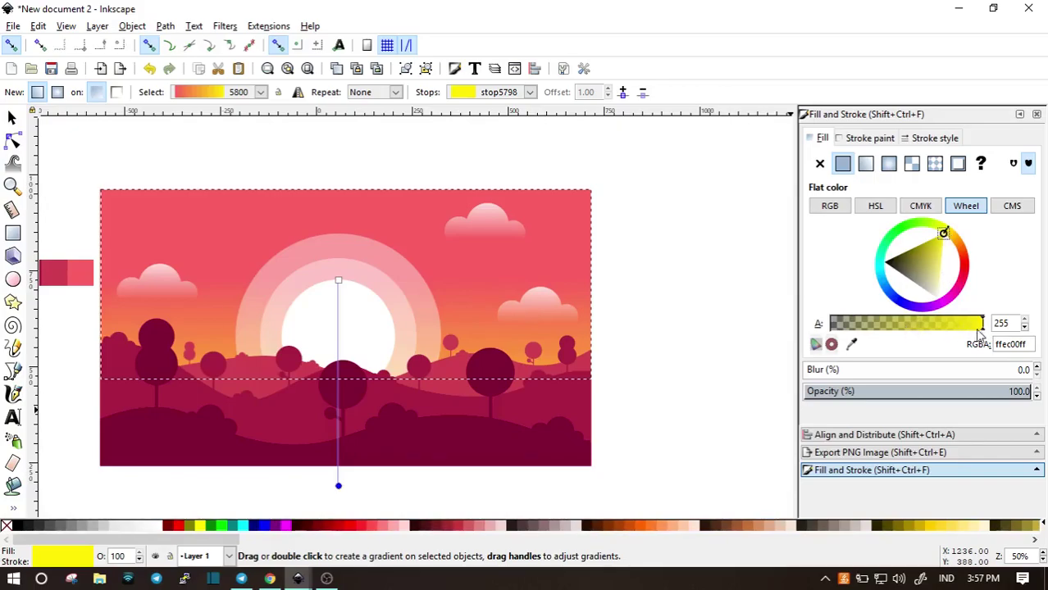
drag(978, 331, 933, 336)
drag(858, 343, 837, 344)
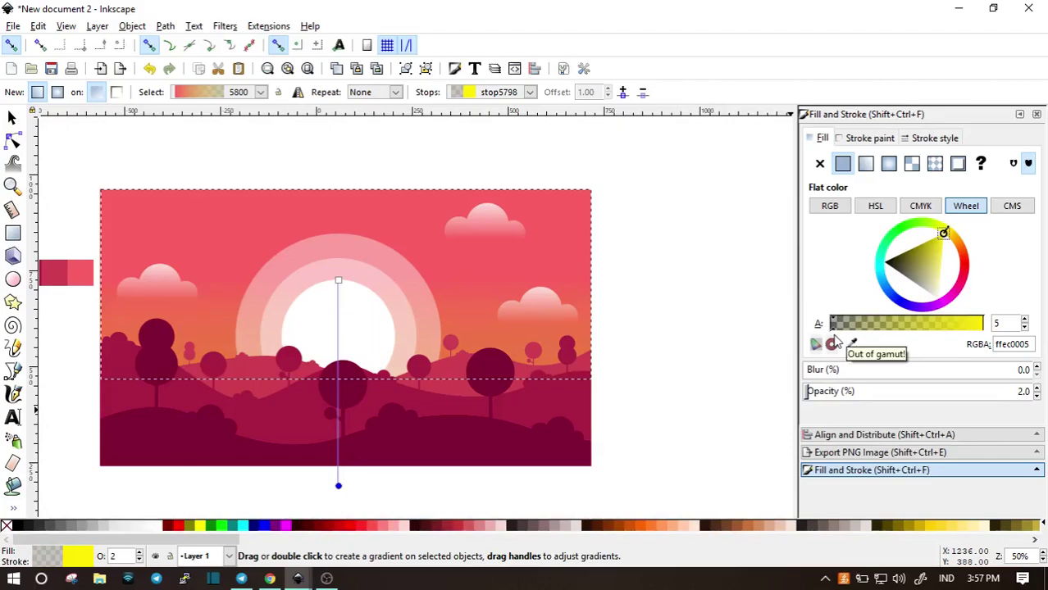
mouse_move(907, 340)
mouse_down()
mouse_move(931, 340)
mouse_move(884, 341)
mouse_move(909, 343)
mouse_up()
mouse_move(925, 302)
mouse_down()
mouse_move(941, 288)
mouse_move(938, 299)
mouse_up()
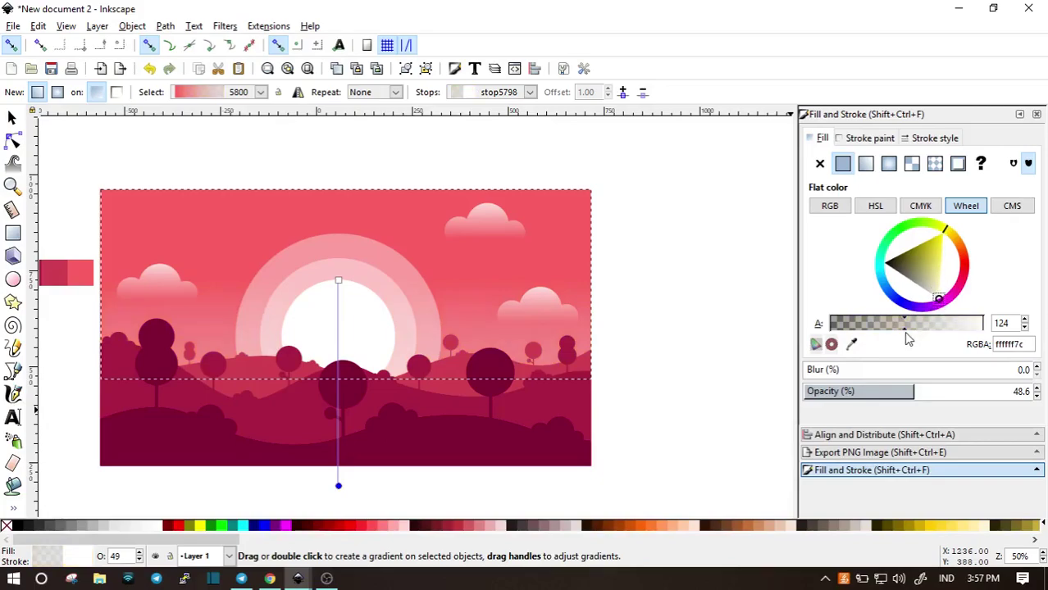
click(989, 326)
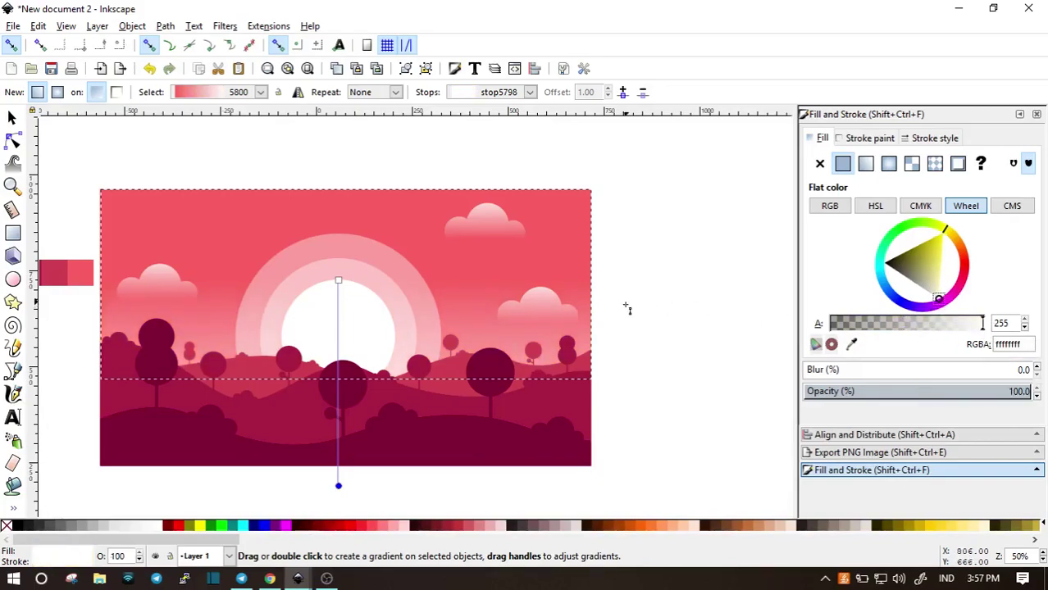
Move the sky gradient's upper stop slightly below the sun's top and deselect the sky.
mouse_move(346, 288)
mouse_down()
mouse_move(352, 319)
mouse_move(340, 298)
mouse_up()
click(12, 119)
click(136, 129)
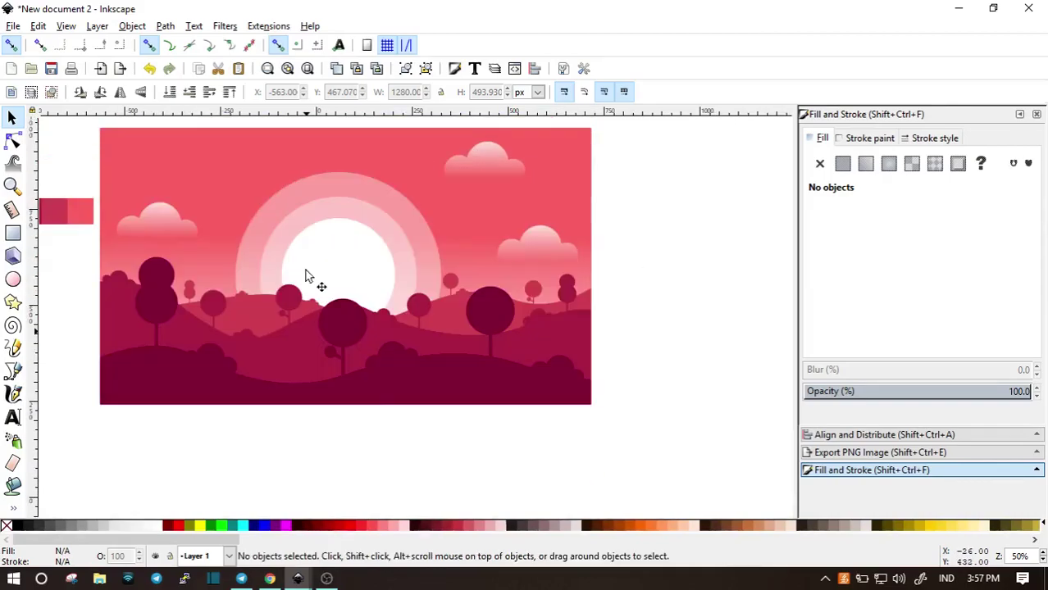
key(space)
drag(373, 280, 403, 285)
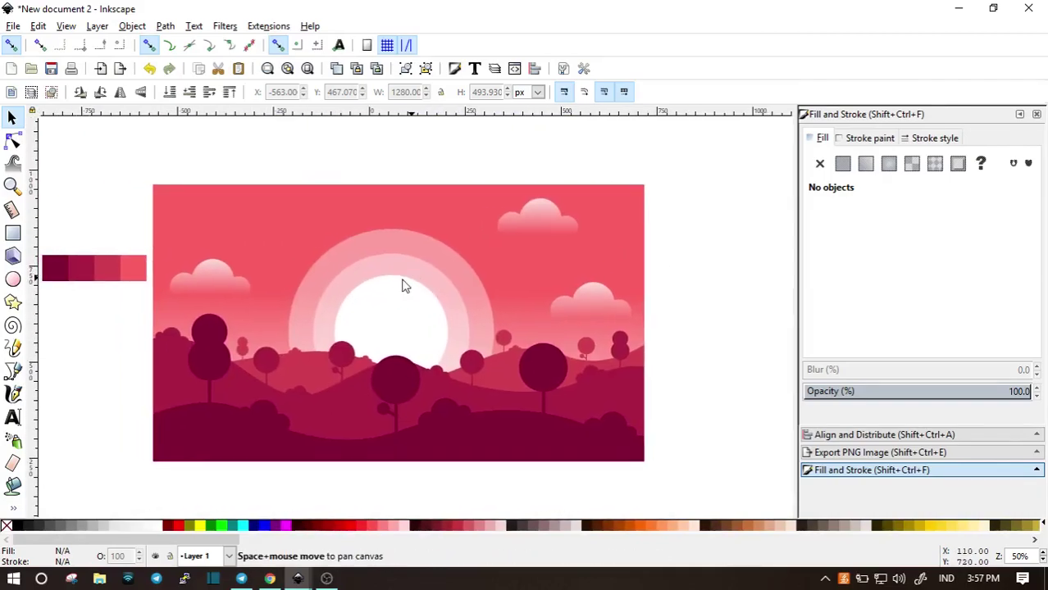
Draw a 1280 × 720 px white rectangle covering the whole artwork and reduce its fill alpha to 100.
click(15, 235)
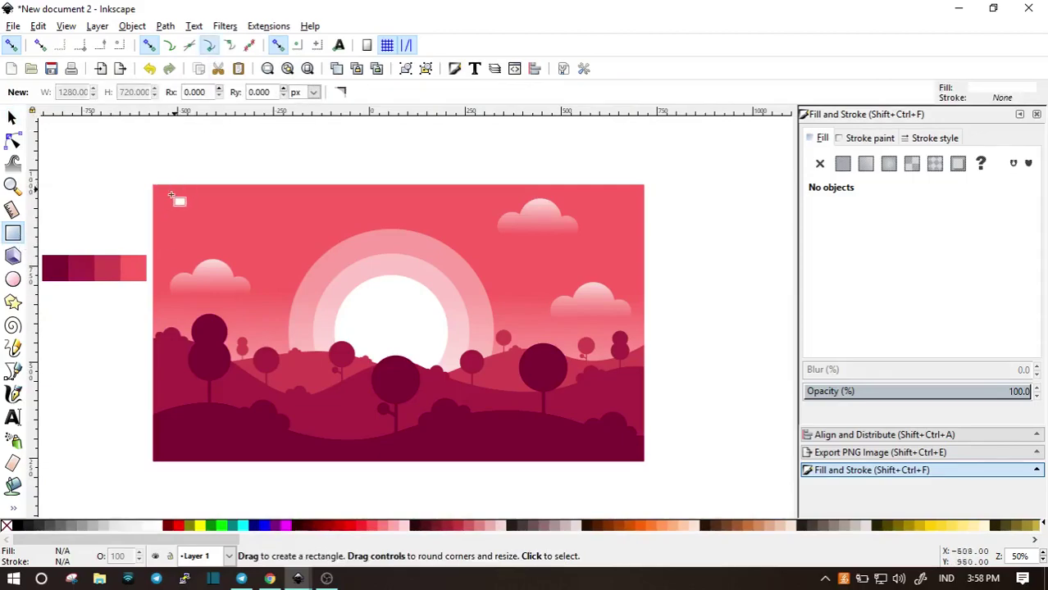
mouse_move(153, 186)
mouse_down()
mouse_move(212, 233)
mouse_move(643, 461)
mouse_up()
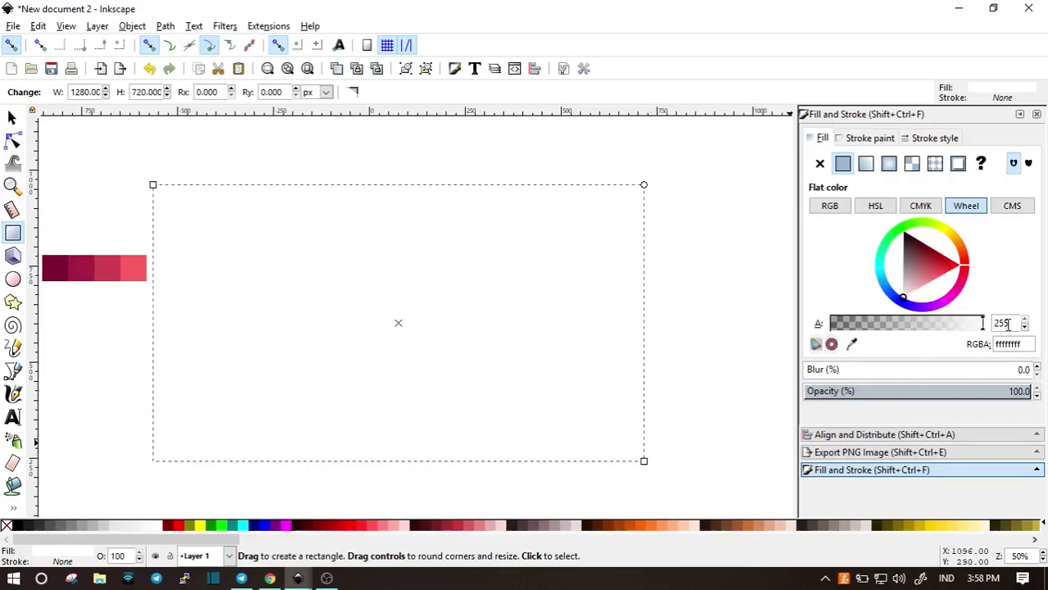
drag(978, 337, 890, 331)
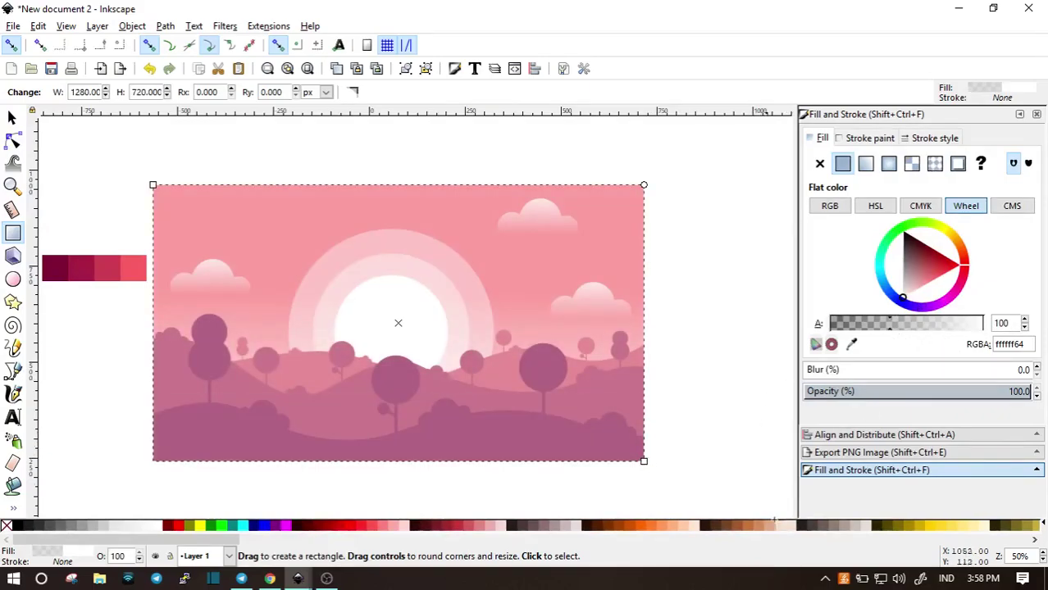
Try pale yellow tints on the overlay rectangle, fff6d5 at alpha 28 and ffeeaa at alpha 14.
click(988, 526)
drag(893, 336, 832, 339)
click(838, 331)
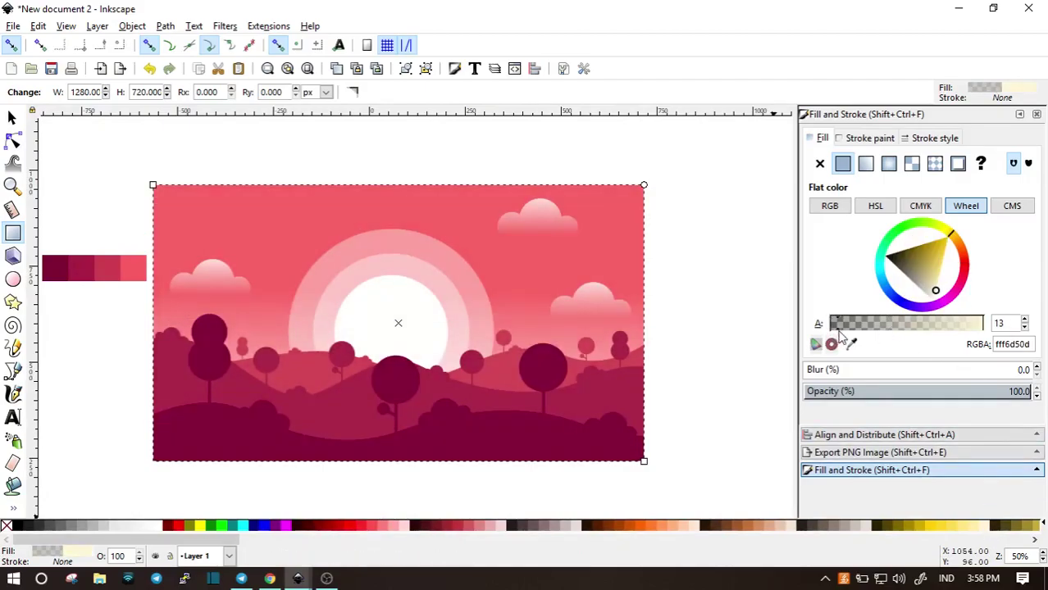
click(847, 331)
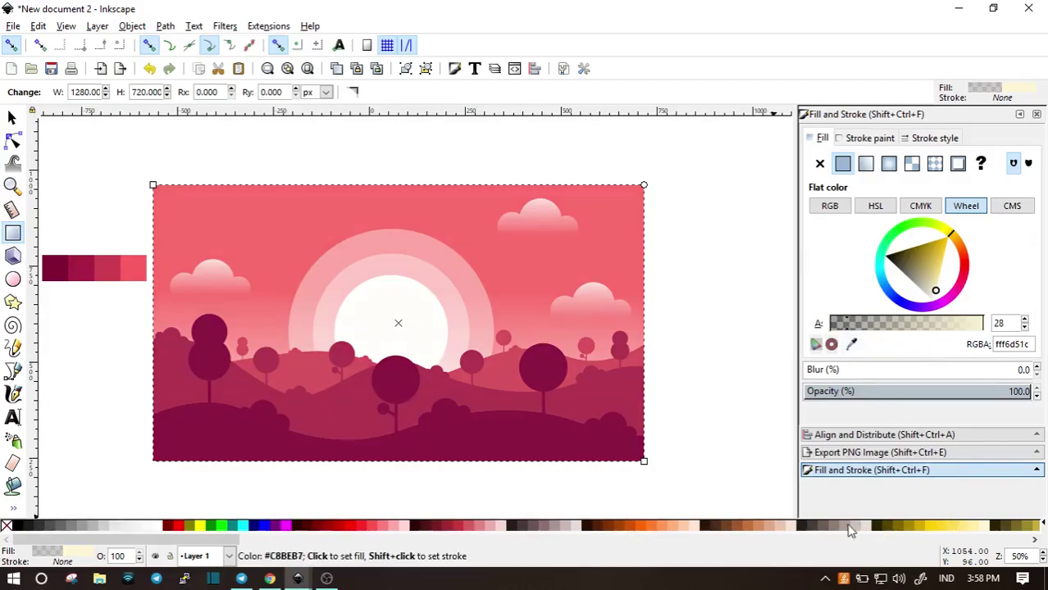
click(976, 529)
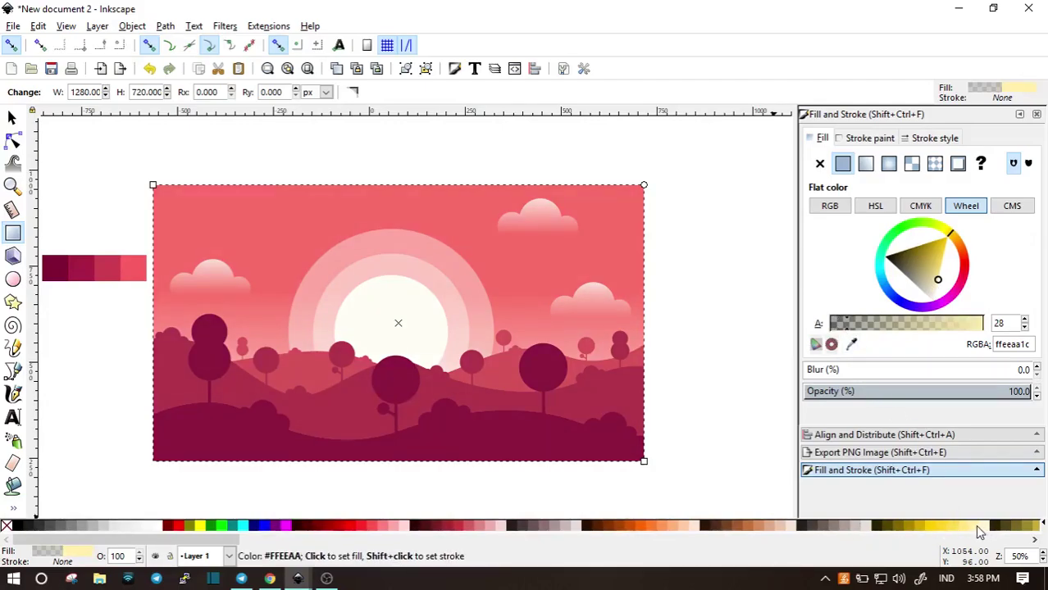
click(844, 329)
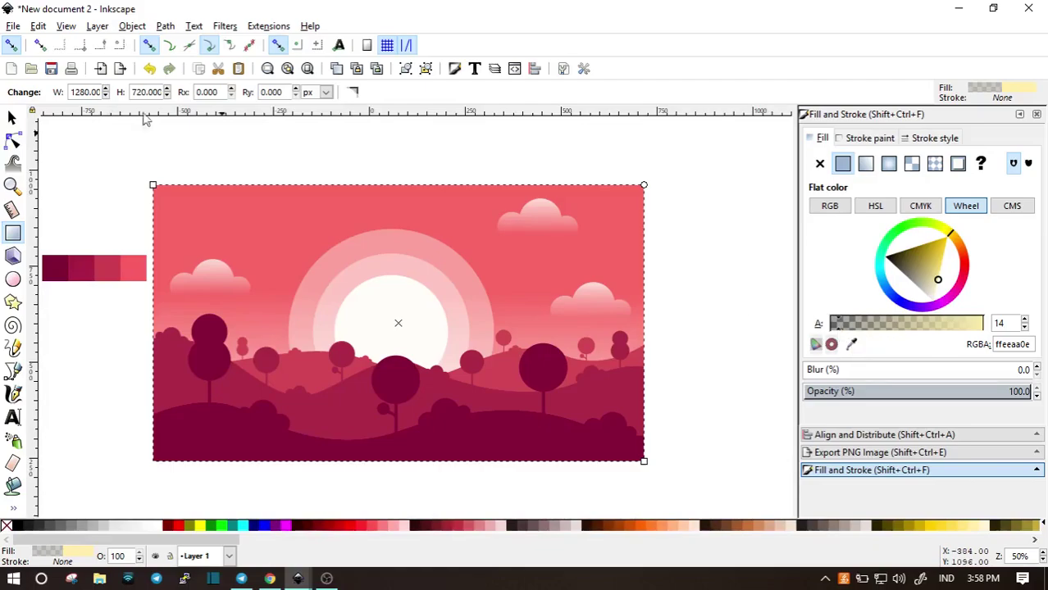
Delete the tinted overlay rectangle covering the artwork.
click(12, 121)
click(328, 140)
click(507, 215)
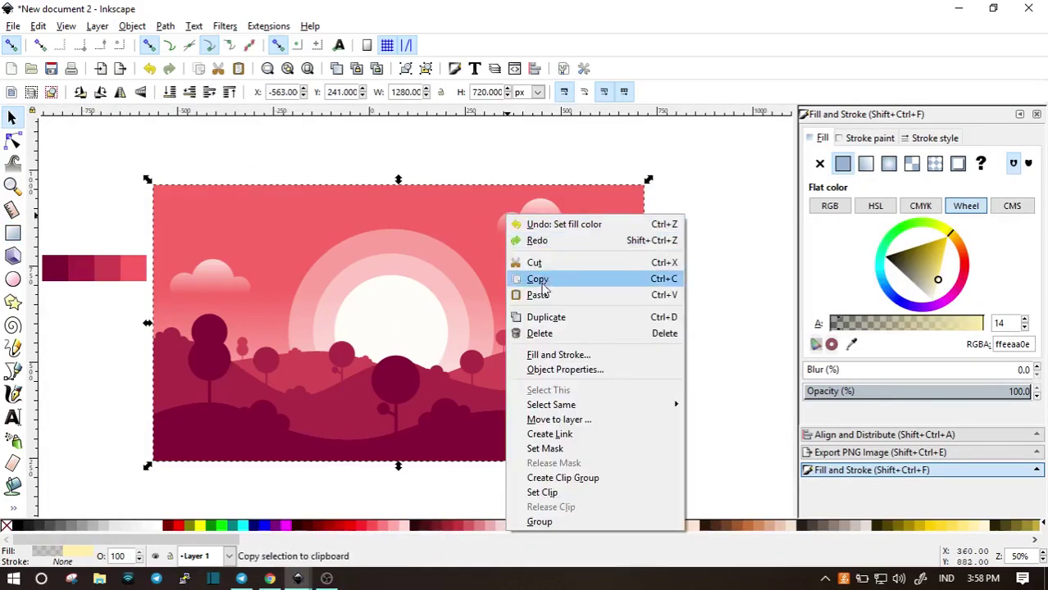
click(539, 333)
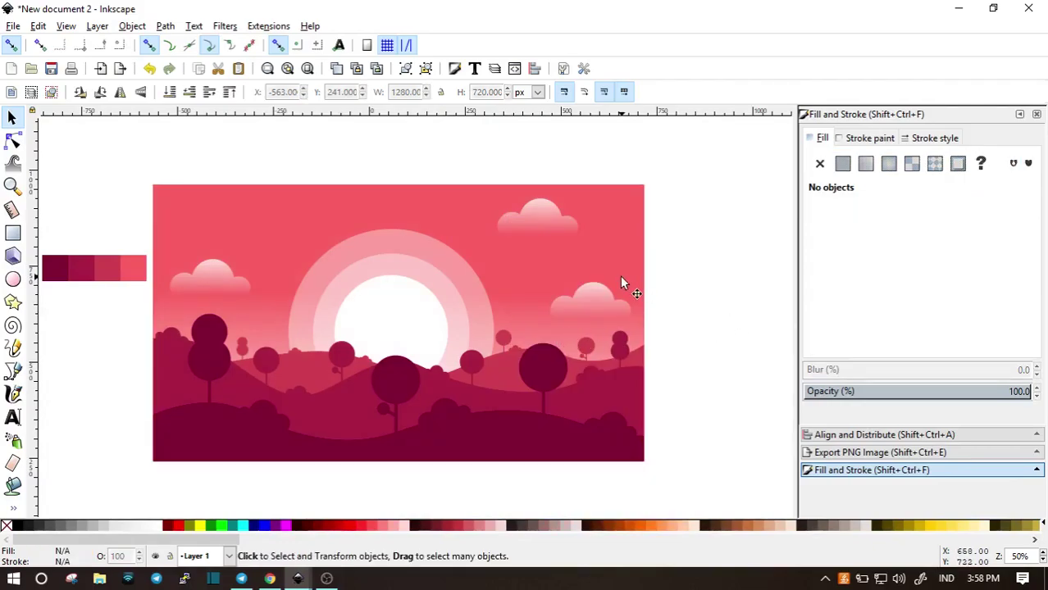
Add a two-line text reading INKSCAPE and LOVER over the sun in League Gothic at size 144.
click(12, 418)
click(355, 319)
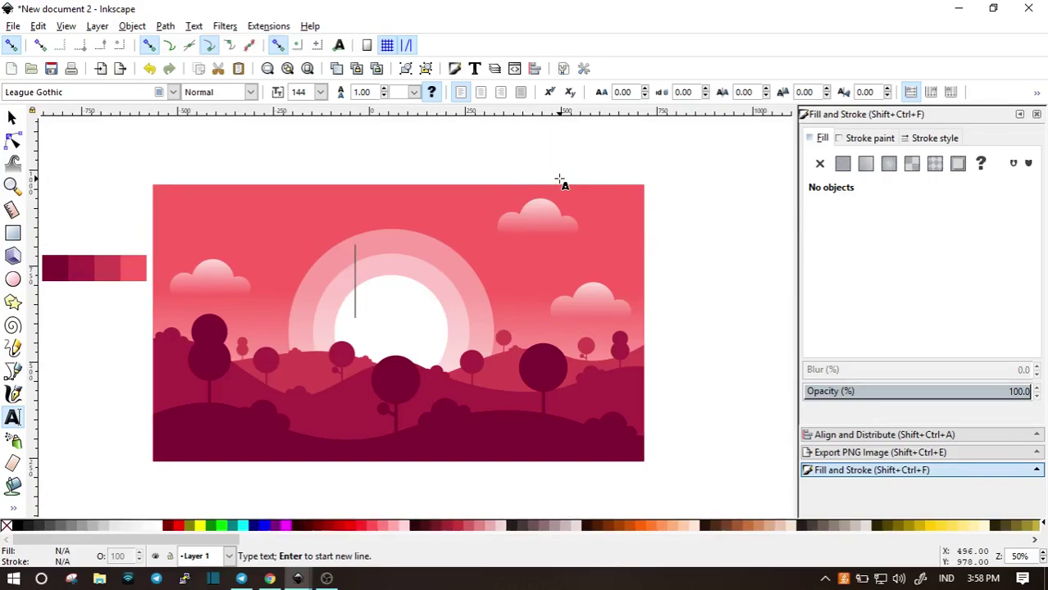
text(I)
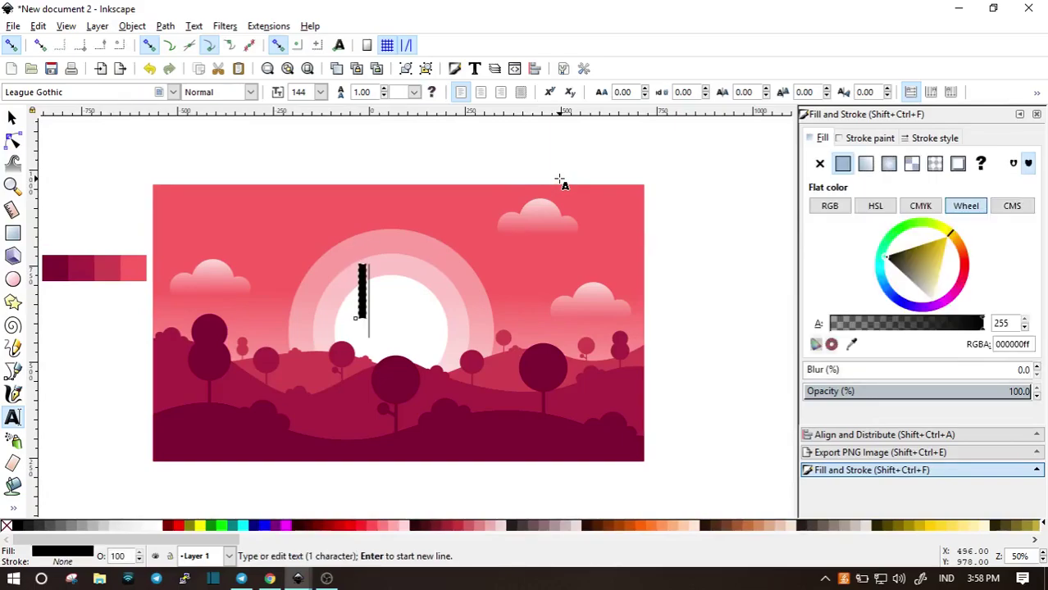
text(nks)
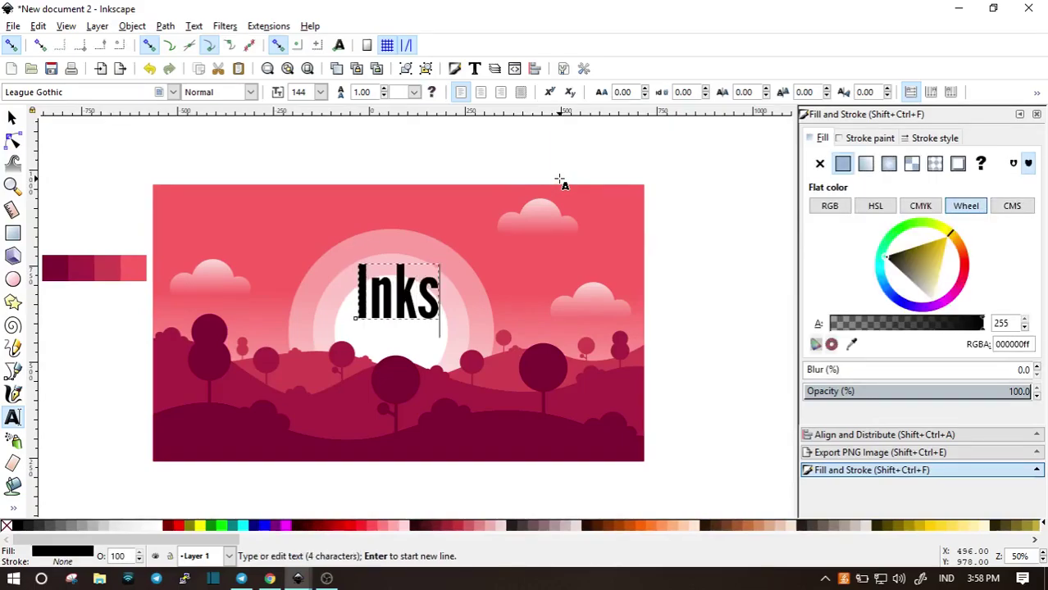
text(cape)
key(ctrl+a)
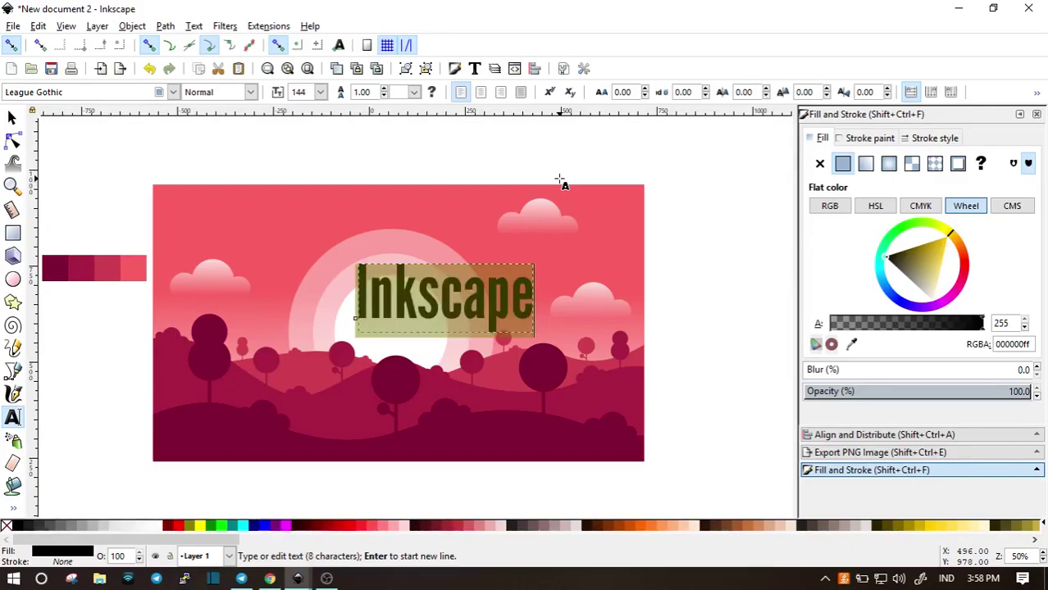
text(INKSCAPE)
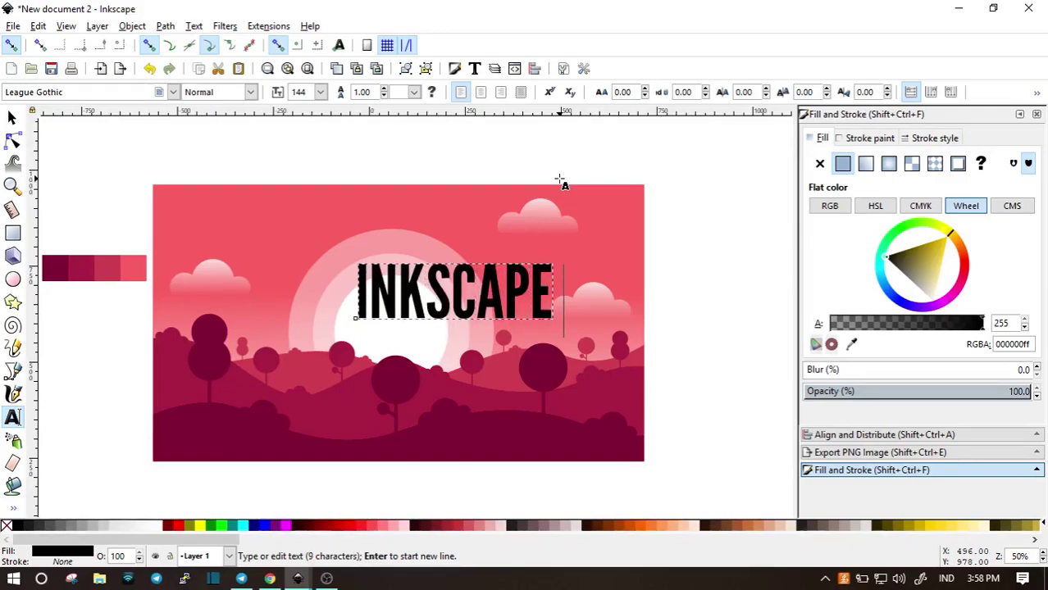
key(Return)
text(LOVER)
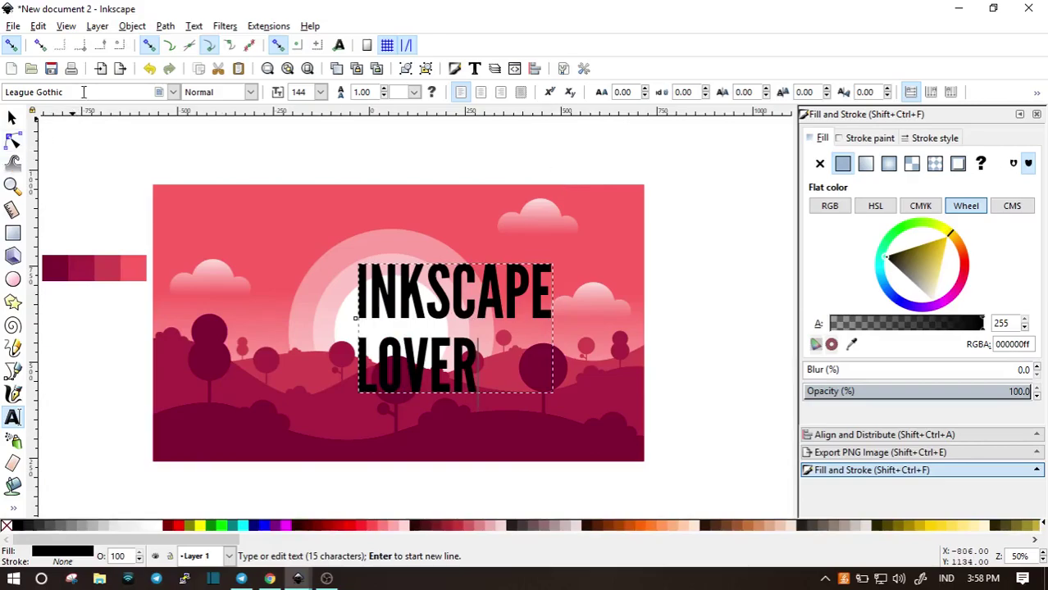
Change the text's font to Simple Boy.
click(7, 93)
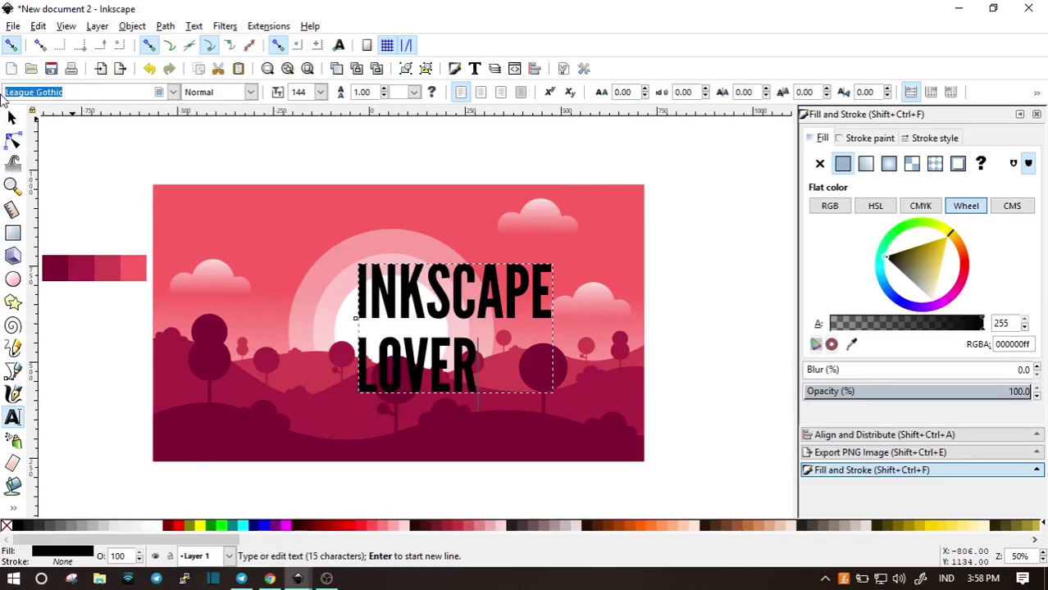
text(SIMPLE)
click(26, 110)
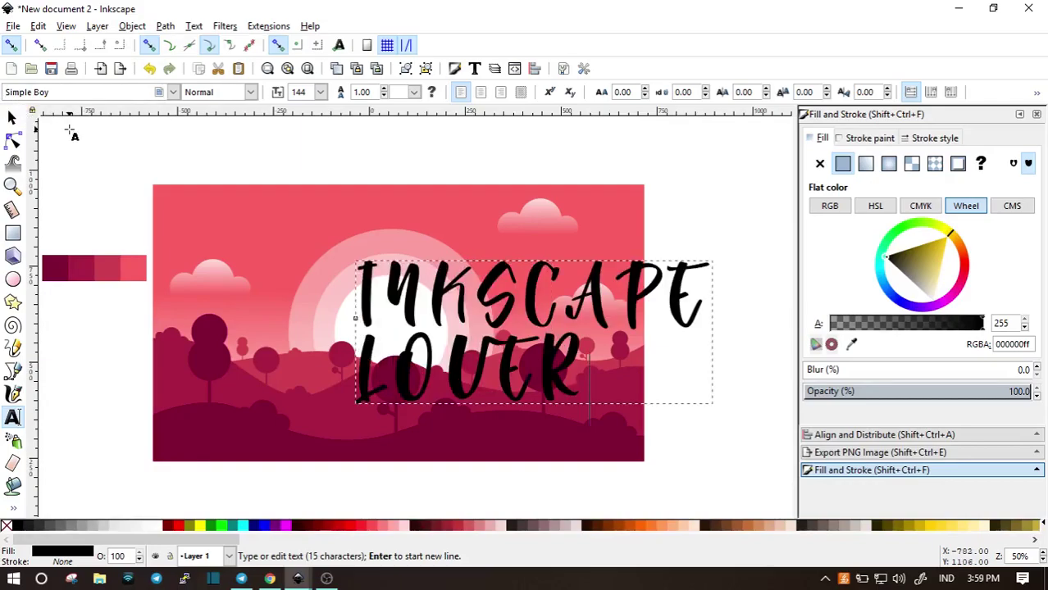
Replace the wording with lowercase "inkscape" on the first line and "lovers" on the second.
click(563, 377)
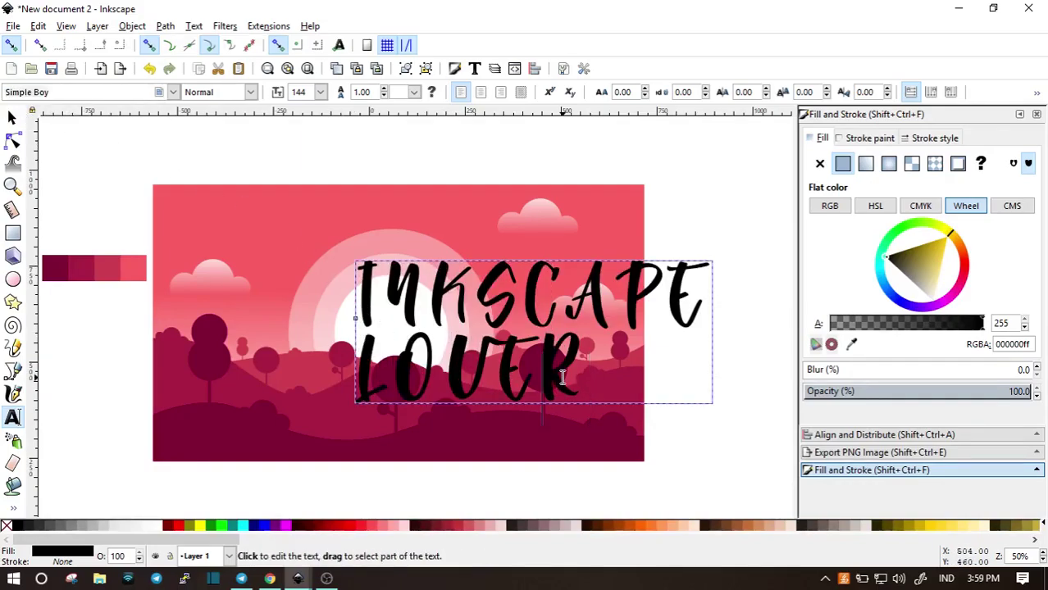
key(ctrl+a)
text(INKSCAP)
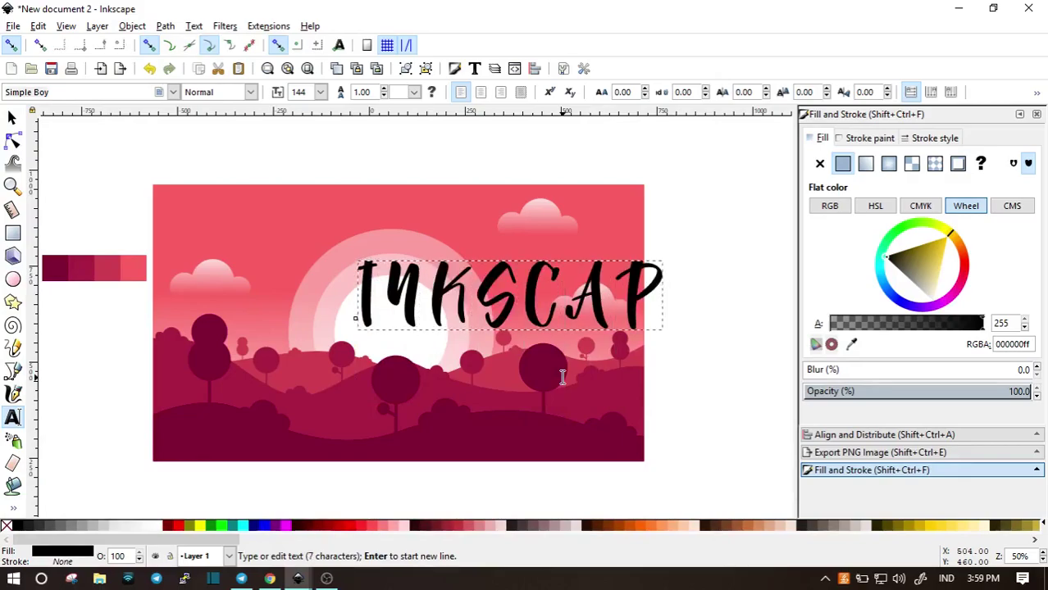
key(ctrl+a)
text(inkscape)
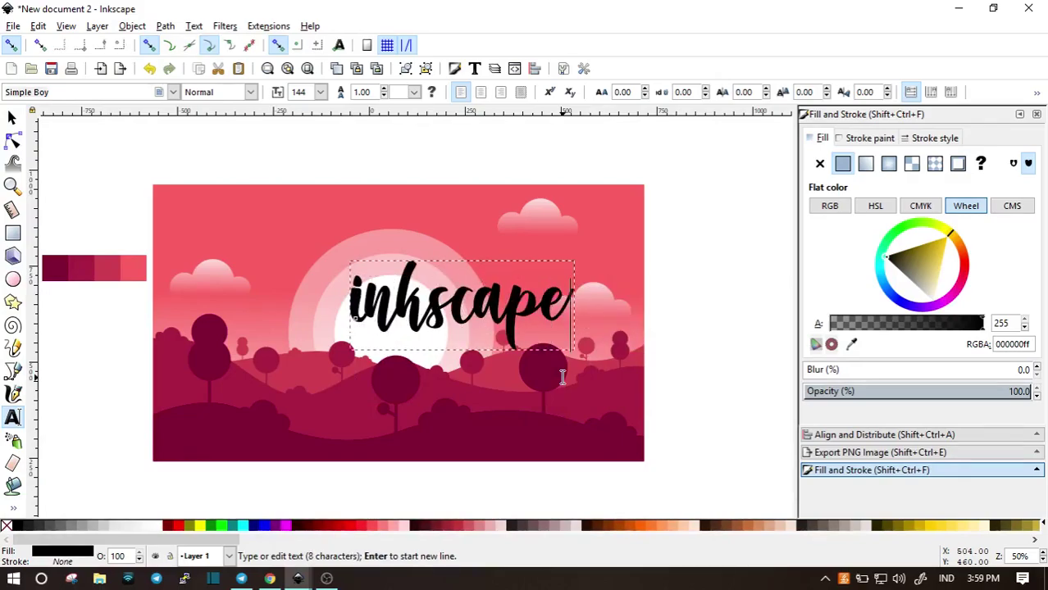
key(Return)
text(lovers)
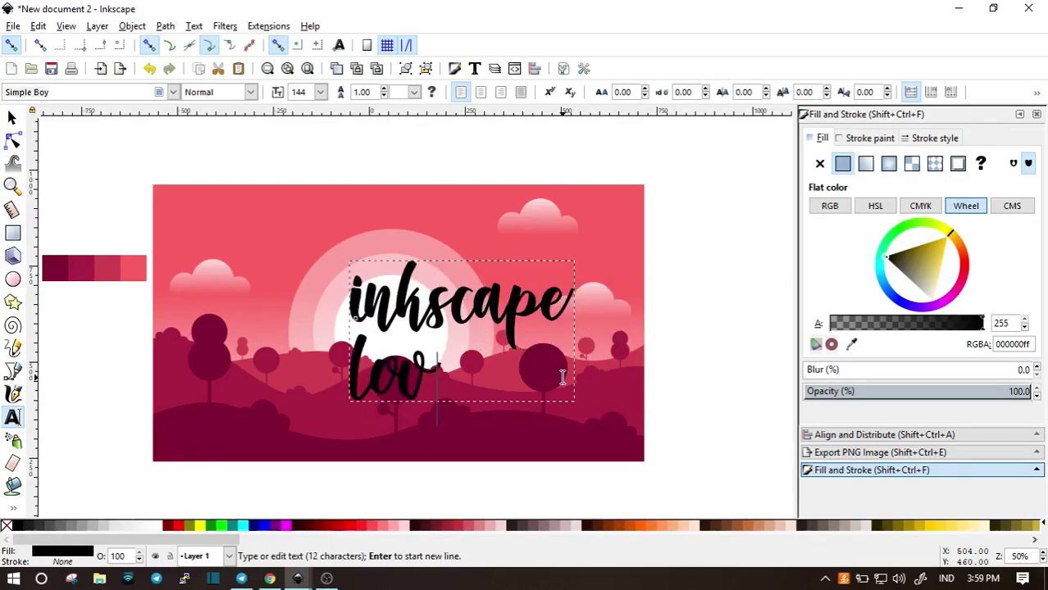
Center-align both lines of the text.
key(ctrl+a)
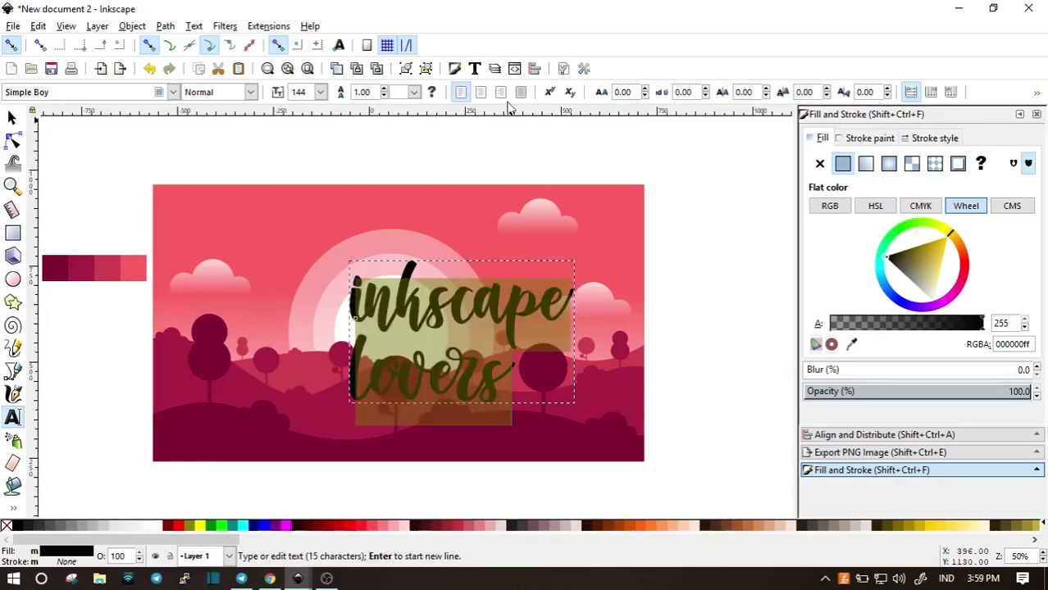
click(481, 92)
click(11, 118)
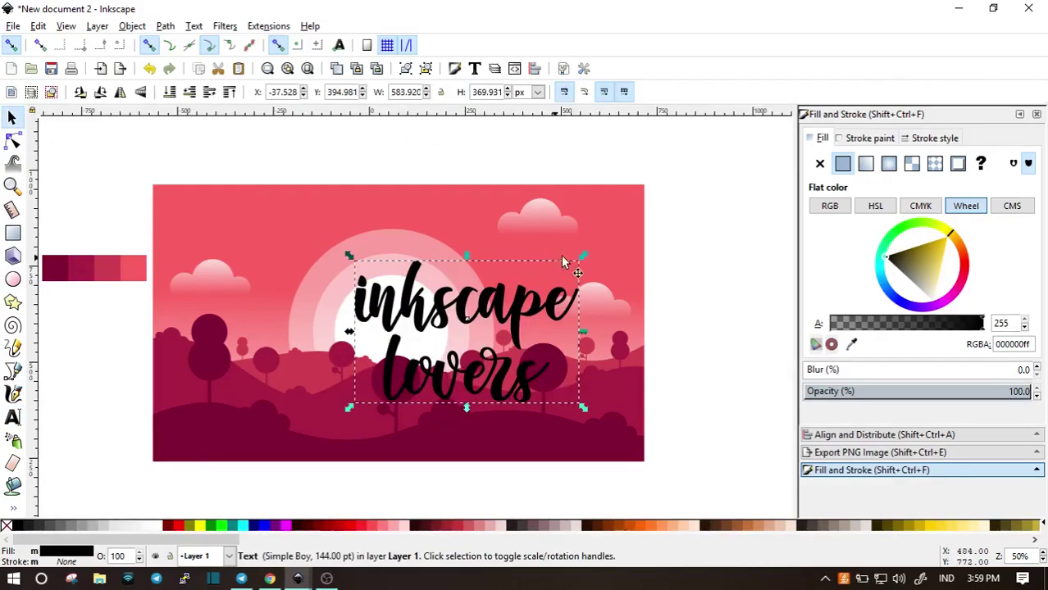
Scale the text down proportionally to about 188 × 119 px and place it inside the sun's white disc.
drag(578, 263, 411, 301)
scroll(410, 370, up, 1)
drag(451, 266, 445, 314)
click(444, 314)
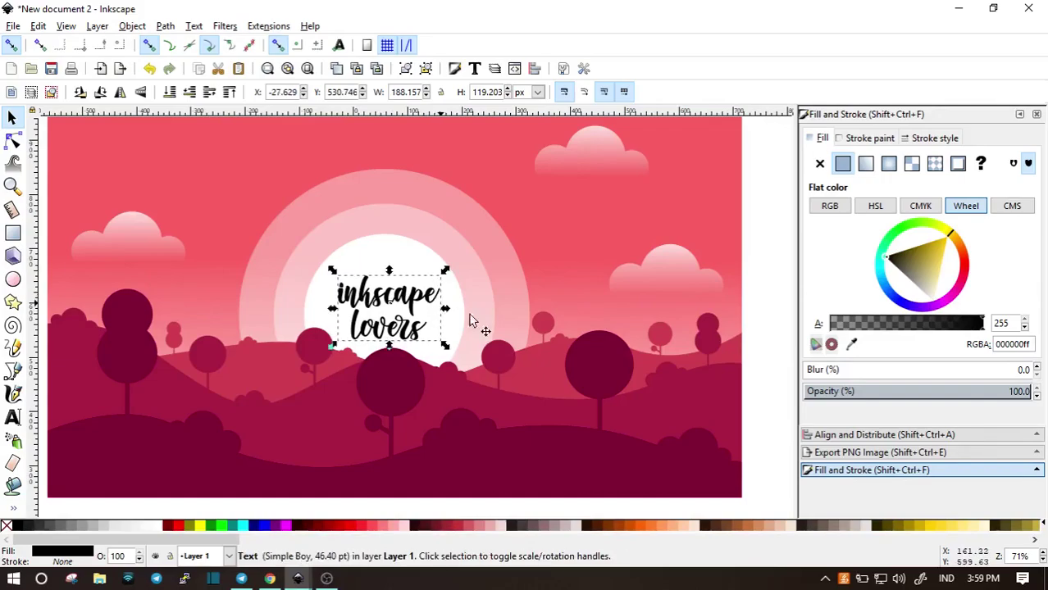
Fill the text with the colour d24051 sampled from the back hill and deselect everything.
click(850, 344)
click(533, 370)
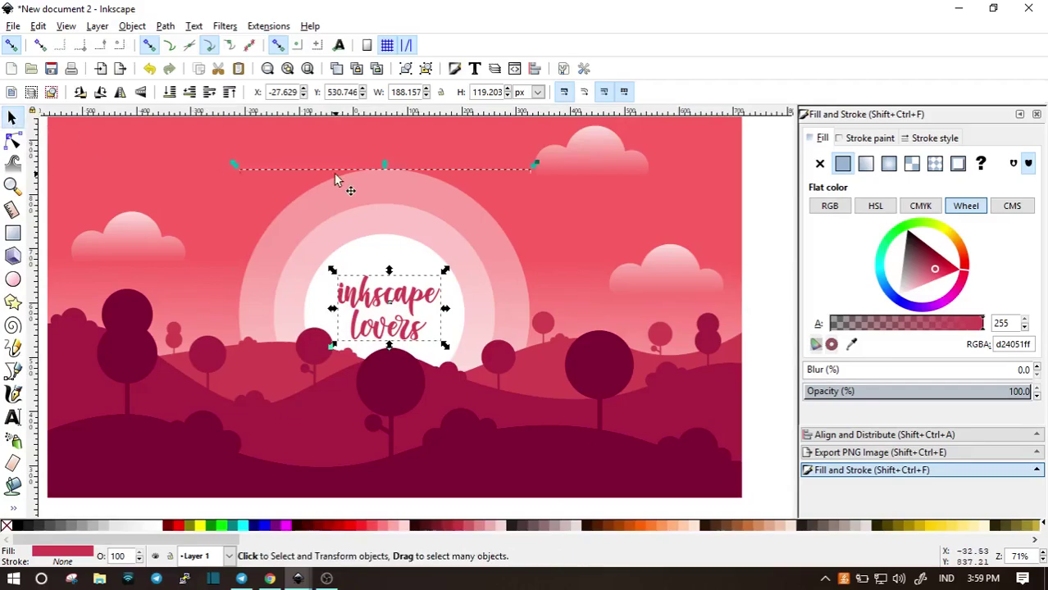
ctrl+click(397, 265)
scroll(398, 264, down, 3)
scroll(425, 274, up, 1)
scroll(425, 273, up, 1)
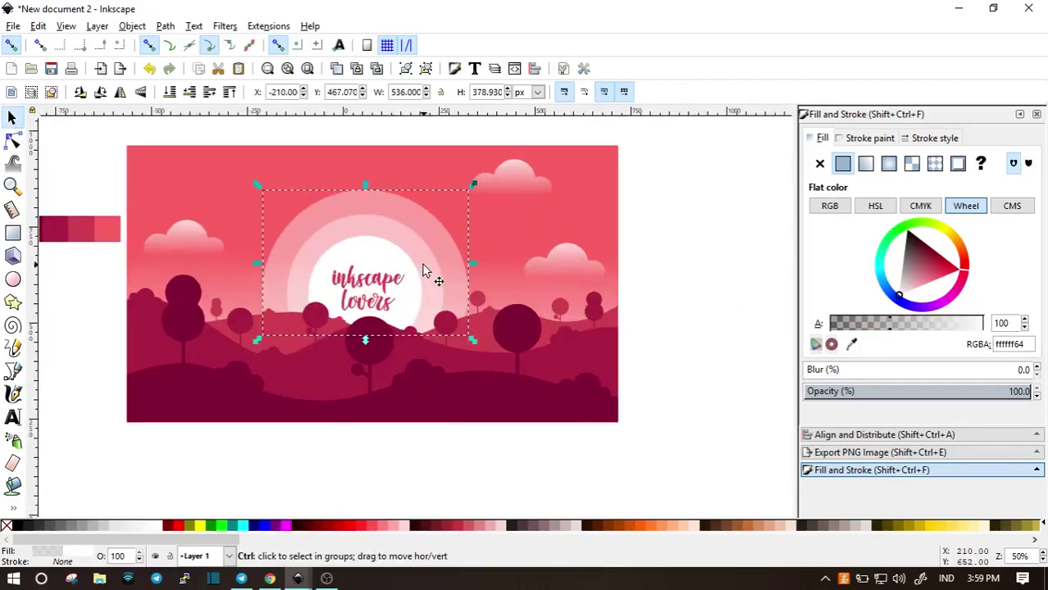
click(664, 268)
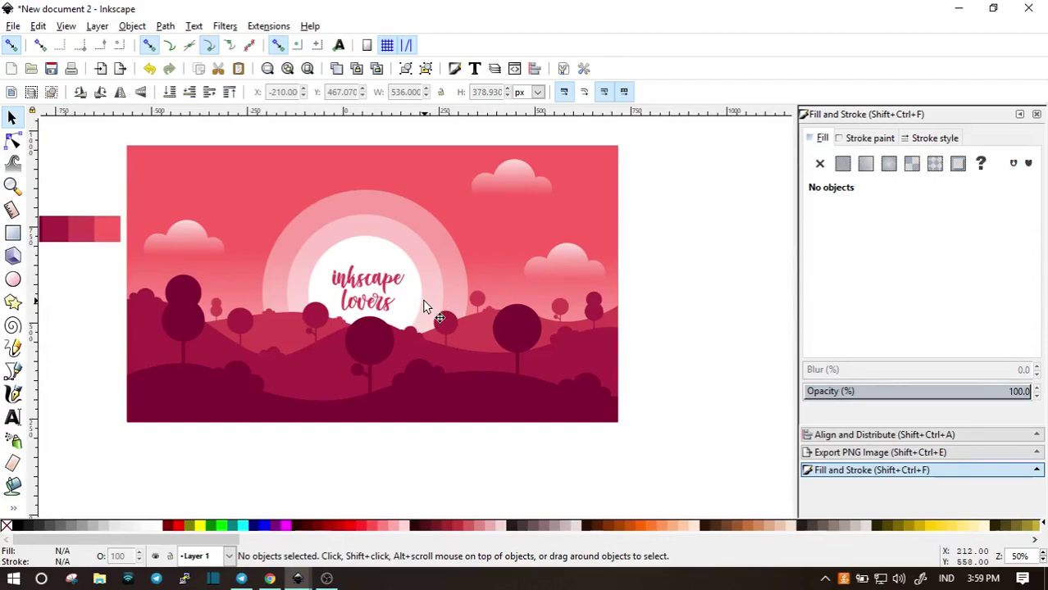
Capitalize the first letter of the text so its first line reads "Inkscape".
double_click(362, 279)
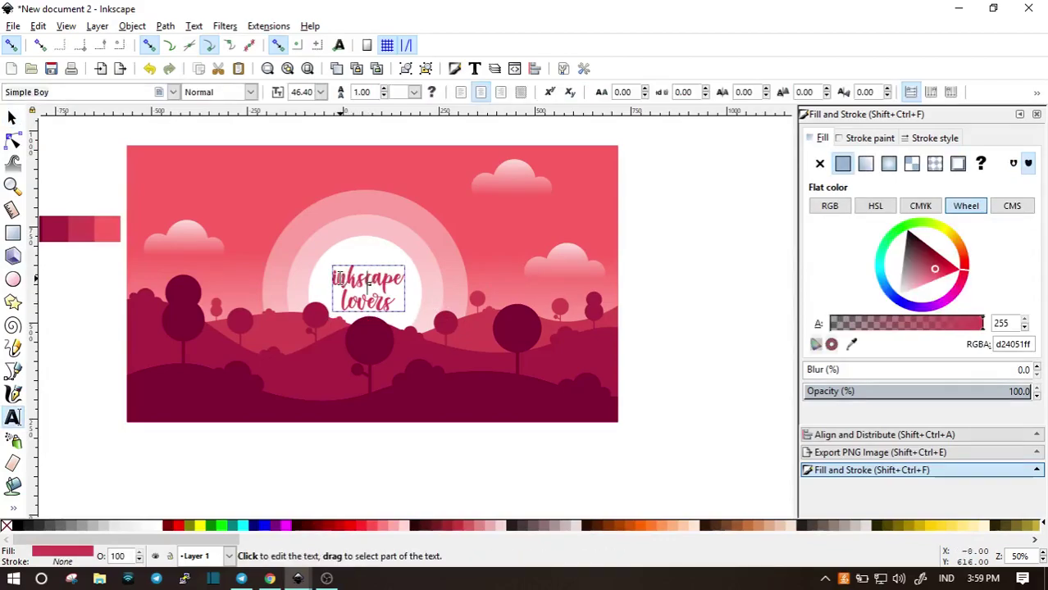
click(334, 279)
text(I)
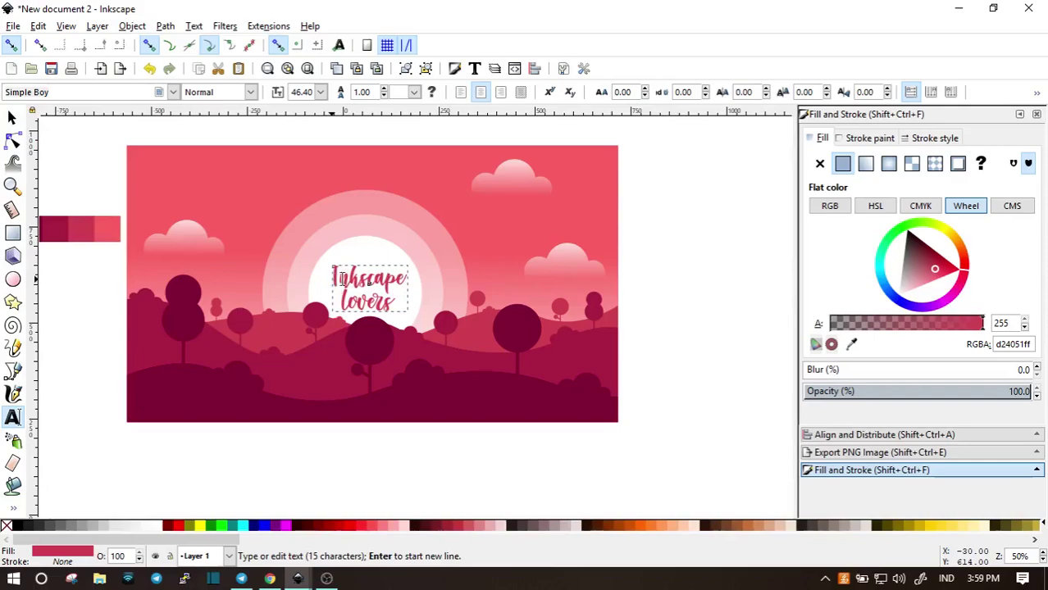
click(12, 119)
click(397, 279)
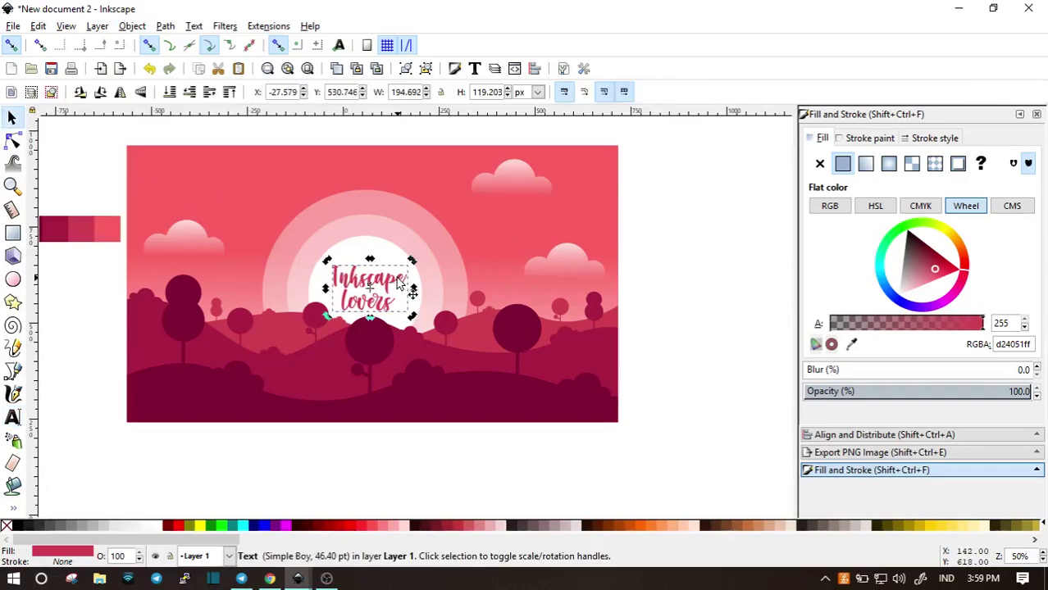
Add a hyphen before and after "Inkscape" in the first line and deselect the text.
double_click(399, 283)
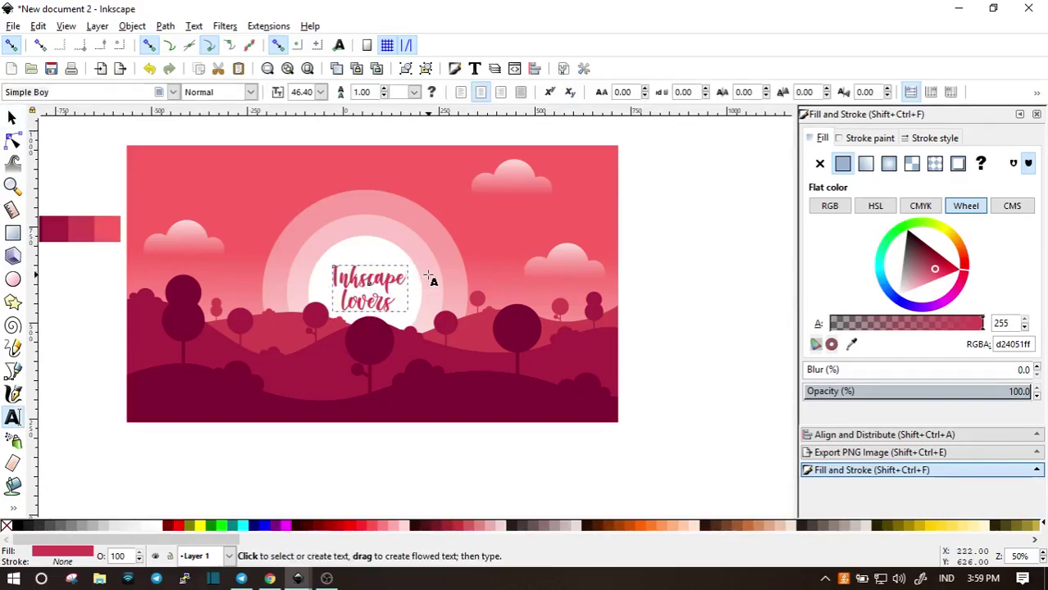
text(-)
click(330, 279)
text(-)
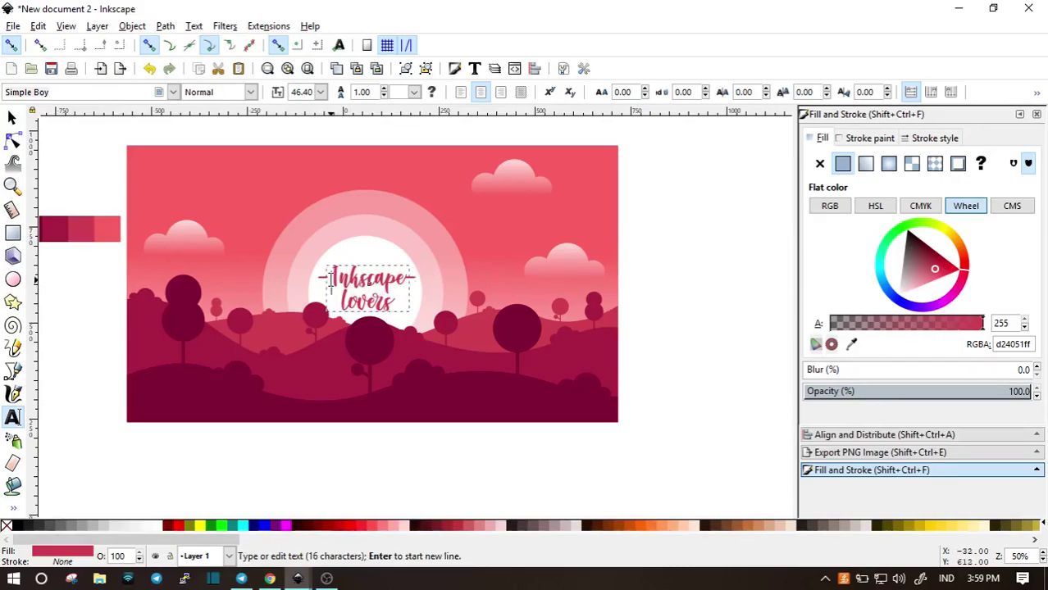
key(Escape)
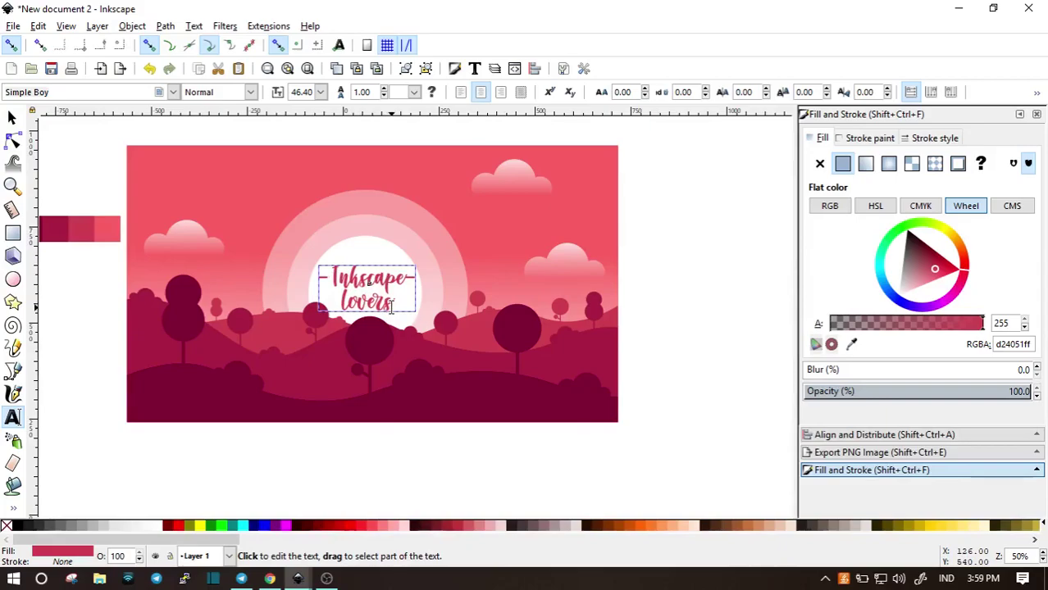
key(Escape)
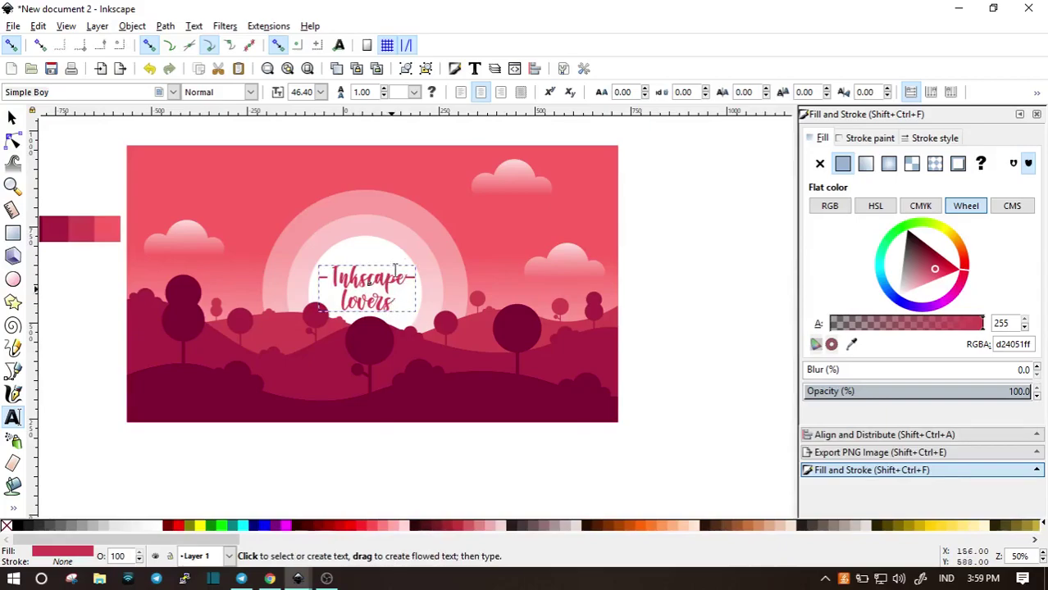
click(12, 117)
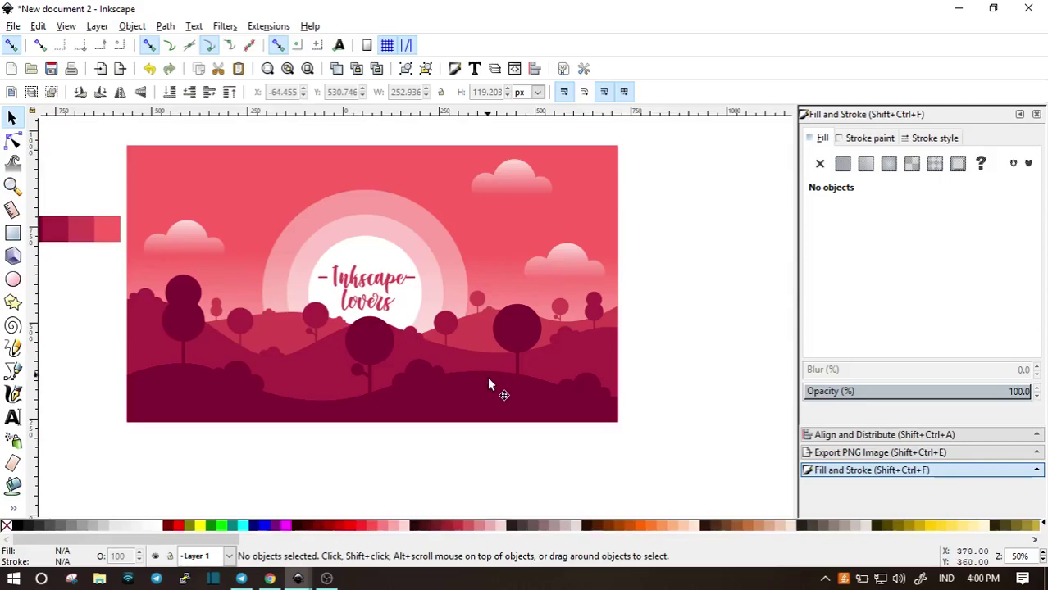
key(space)
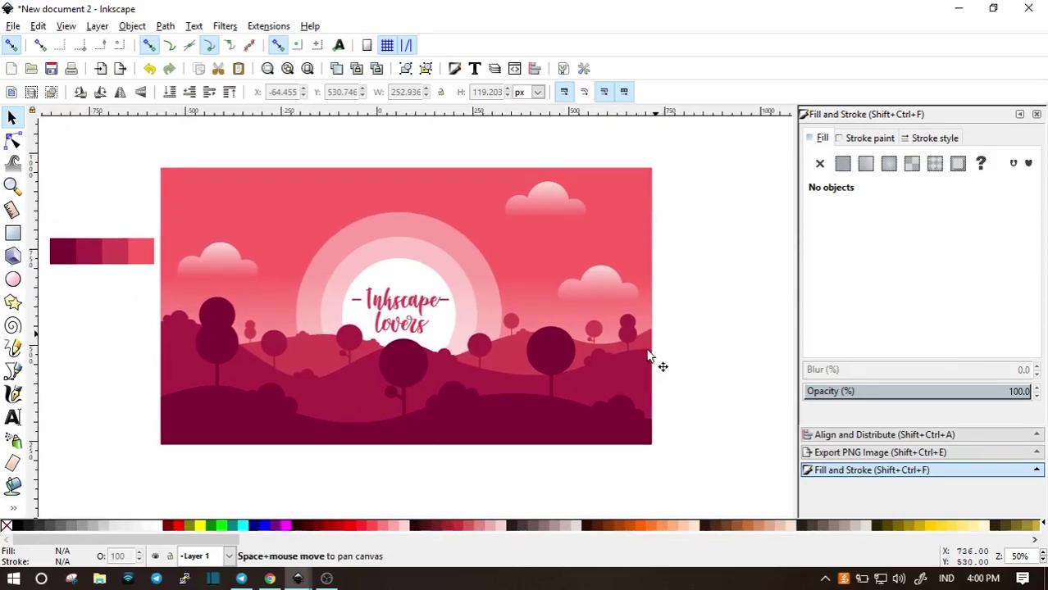